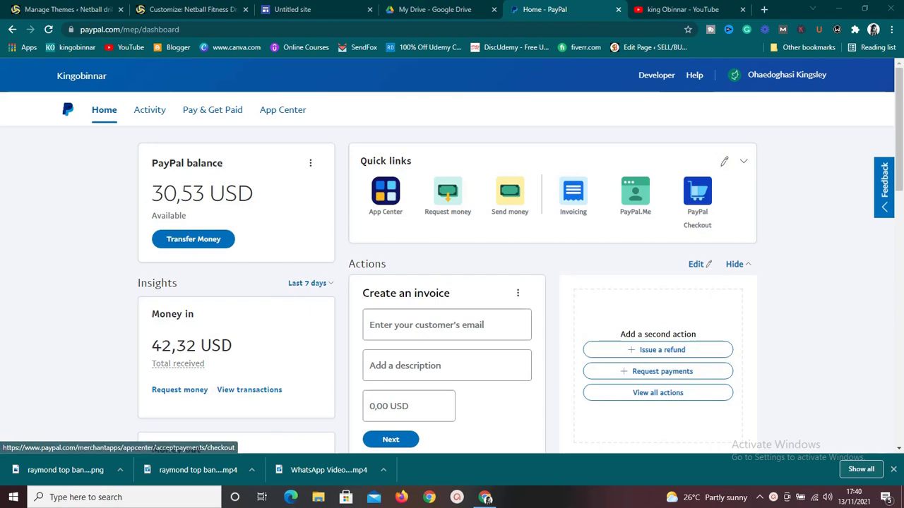
# Look over the PayPal dashboard, then the open Google Drive, Google Sites and YouTube pages.
pyautogui.press('Down')
pyautogui.press('Down')
pyautogui.press('Down')
pyautogui.press('Down')
pyautogui.press('Down')
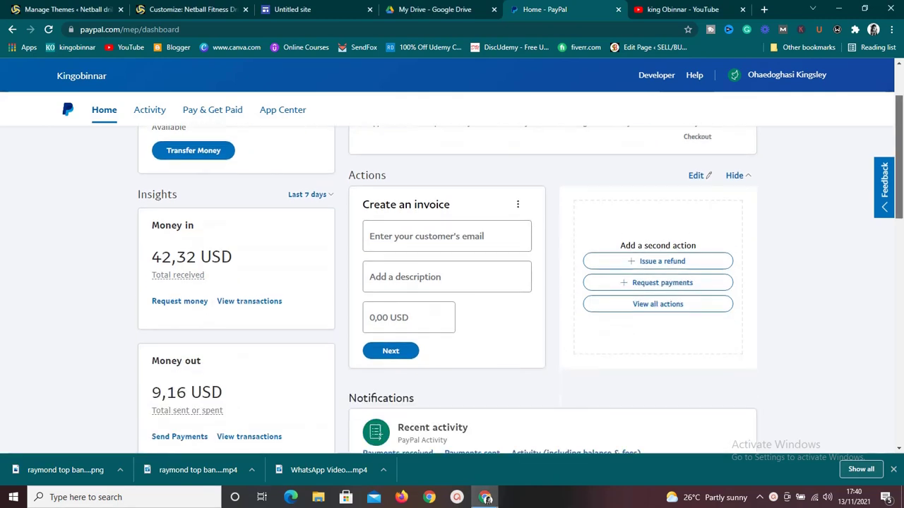
pyautogui.press('Home')
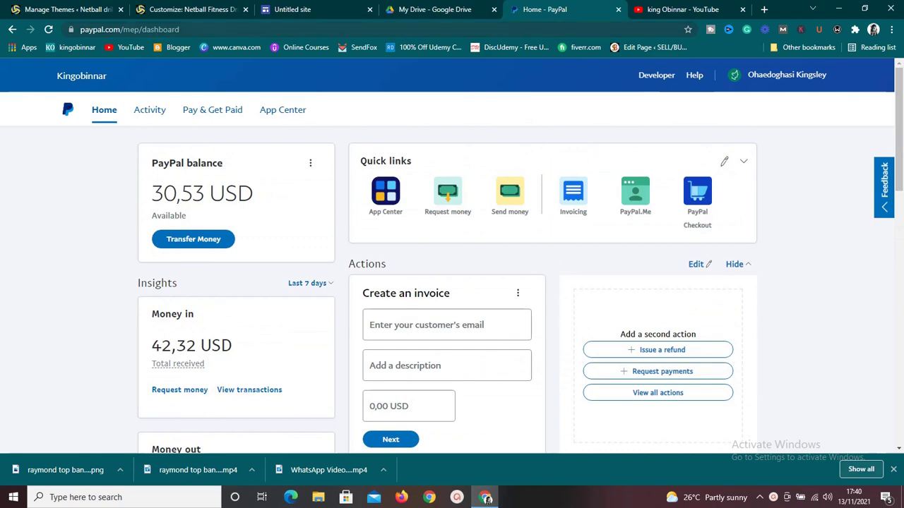
pyautogui.hotkey('ctrl', 'shift', 'Tab')
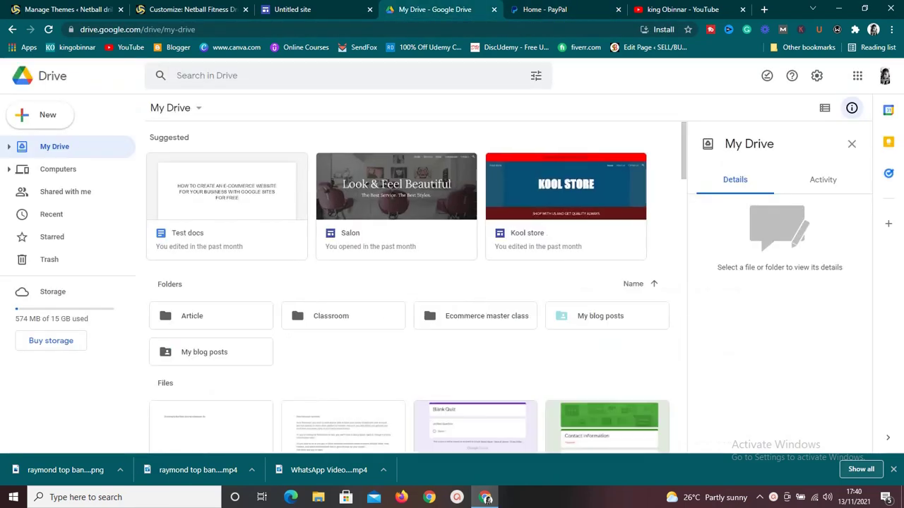
pyautogui.hotkey('ctrl', 'shift', 'Tab')
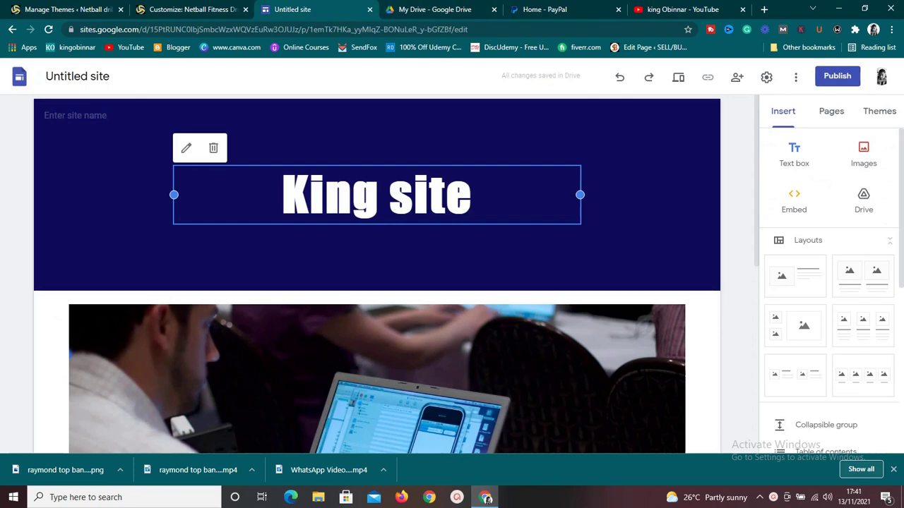
pyautogui.hotkey('ctrl', '9')
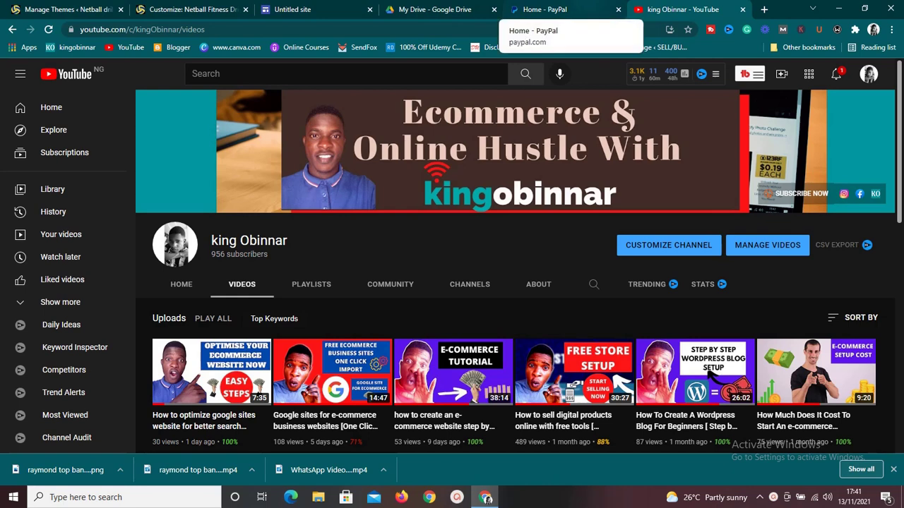
# Return to the PayPal dashboard and review the recent activity list through to its end.
pyautogui.click(540, 10)
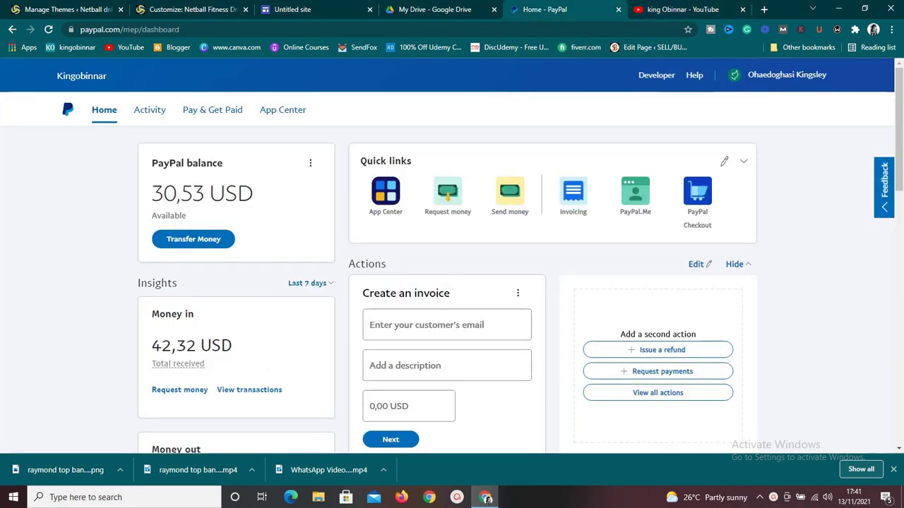
pyautogui.moveTo(786, 74)
pyautogui.scroll(-2, 452, 282)
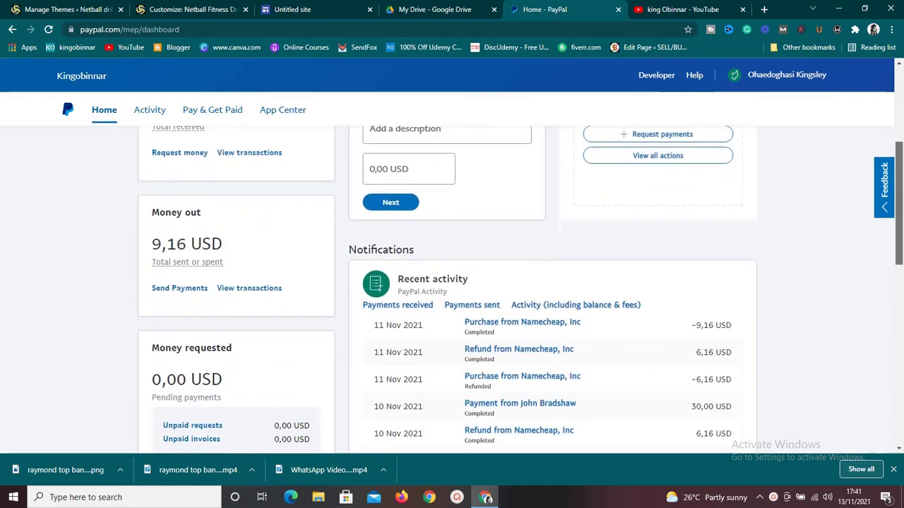
pyautogui.scroll(4, 452, 283)
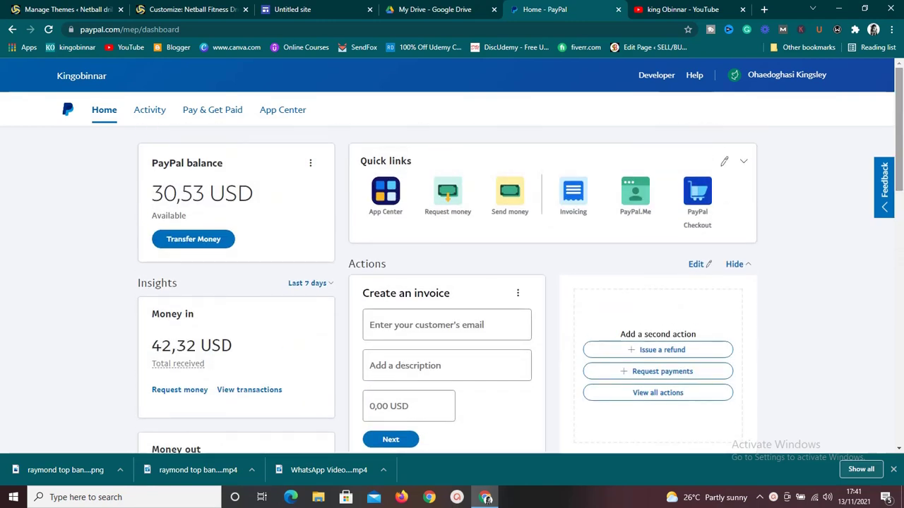
pyautogui.scroll(-4, 452, 289)
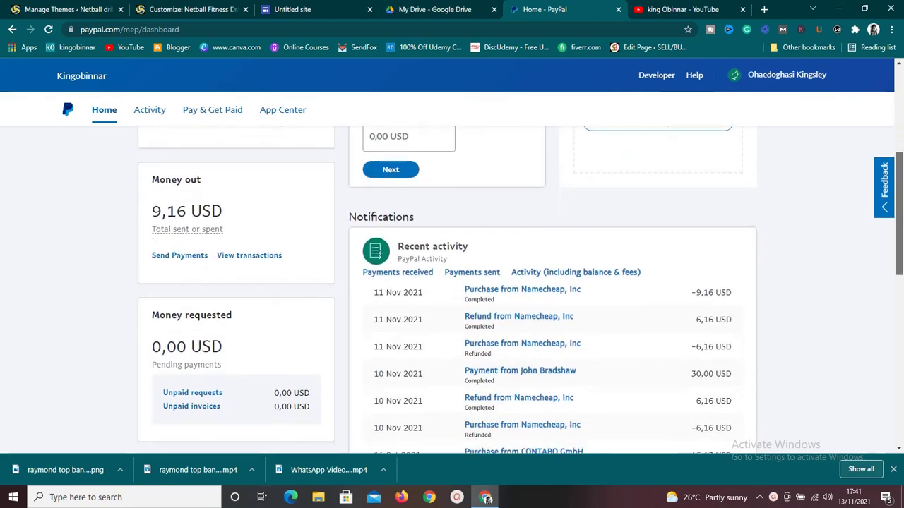
pyautogui.scroll(-10, 452, 289)
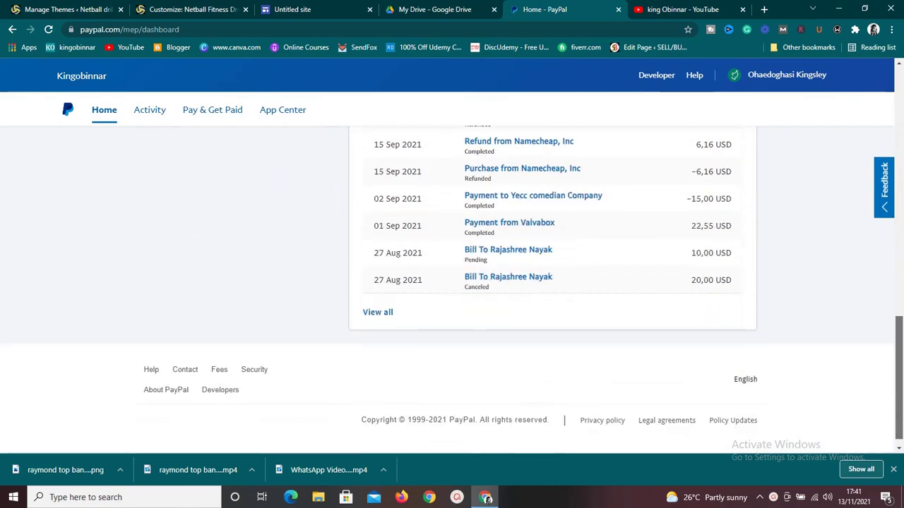
pyautogui.press('Home')
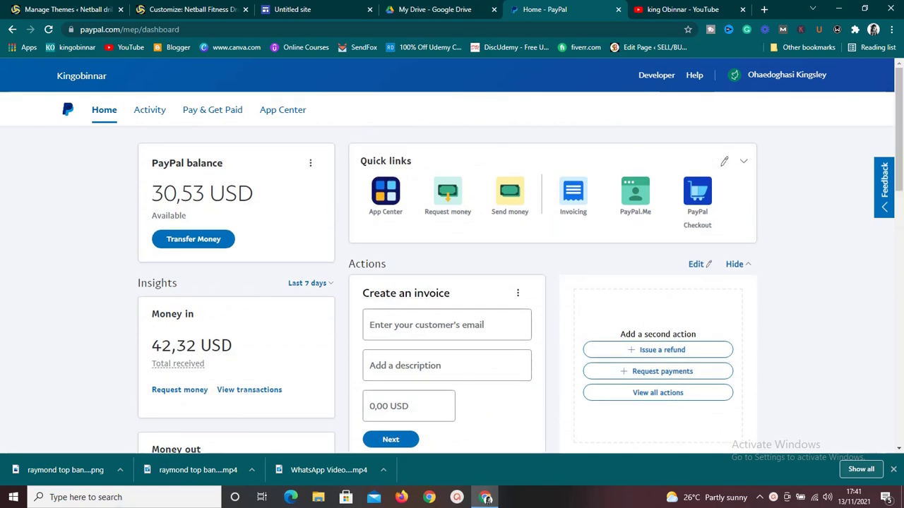
# Switch to the YouTube channel page and browse through its uploaded videos.
pyautogui.hotkey('ctrl', 'shift', 'Tab')
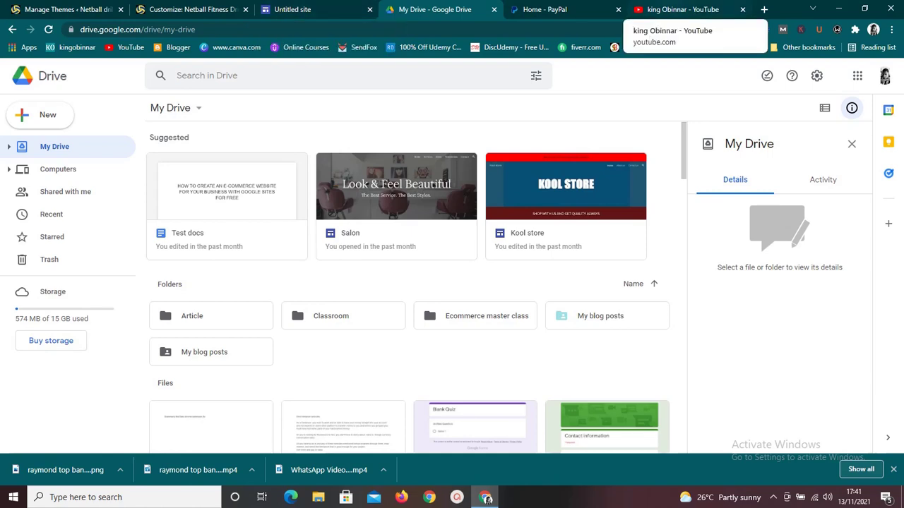
pyautogui.click(681, 9)
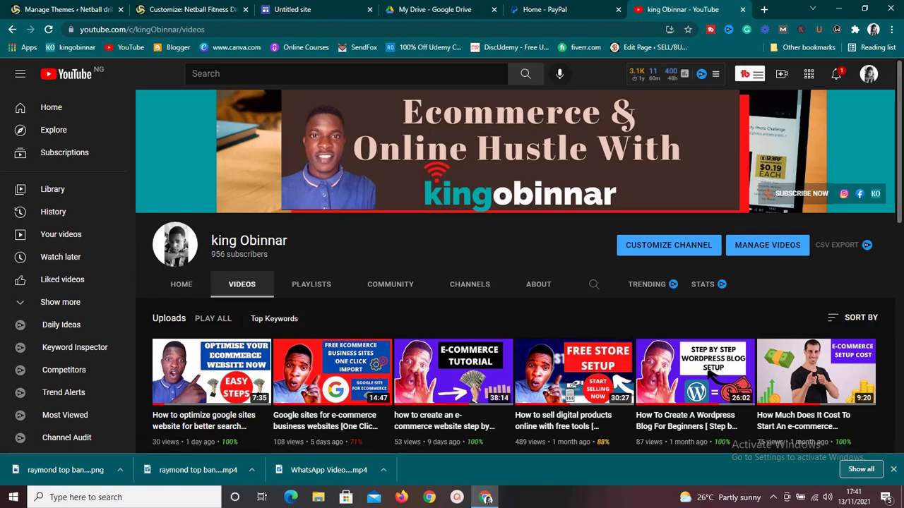
pyautogui.scroll(-5, 515, 283)
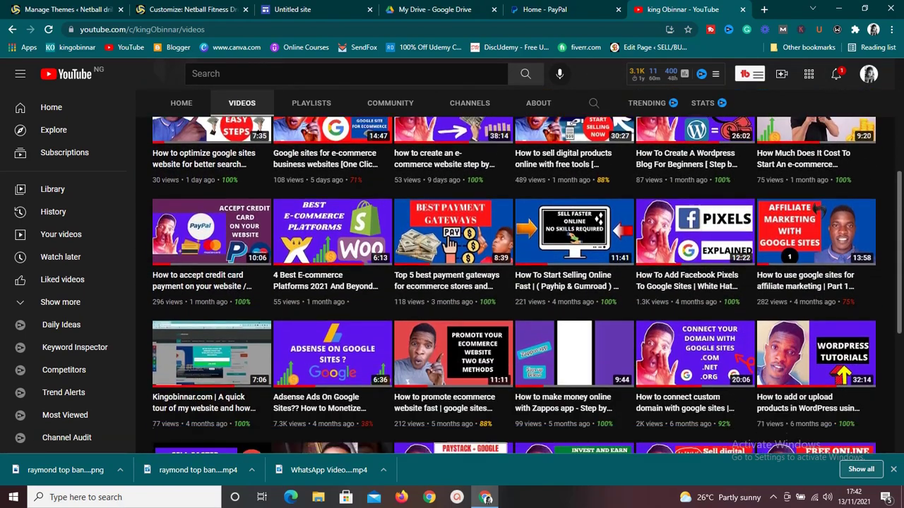
pyautogui.press('Down')
pyautogui.press('Down')
pyautogui.press('Down')
pyautogui.press('Down')
pyautogui.press('Down')
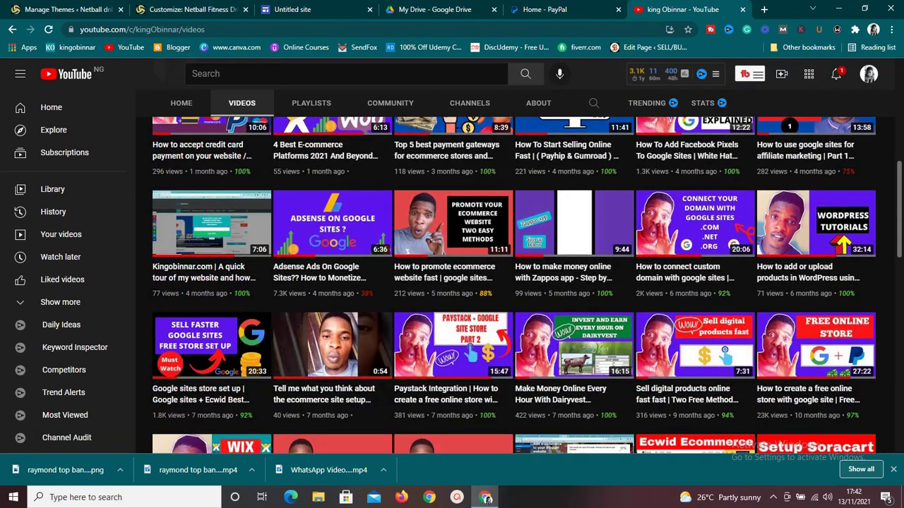
pyautogui.press('Down')
pyautogui.press('Down')
pyautogui.press('Down')
pyautogui.press('Down')
pyautogui.press('Down')
pyautogui.press('Down')
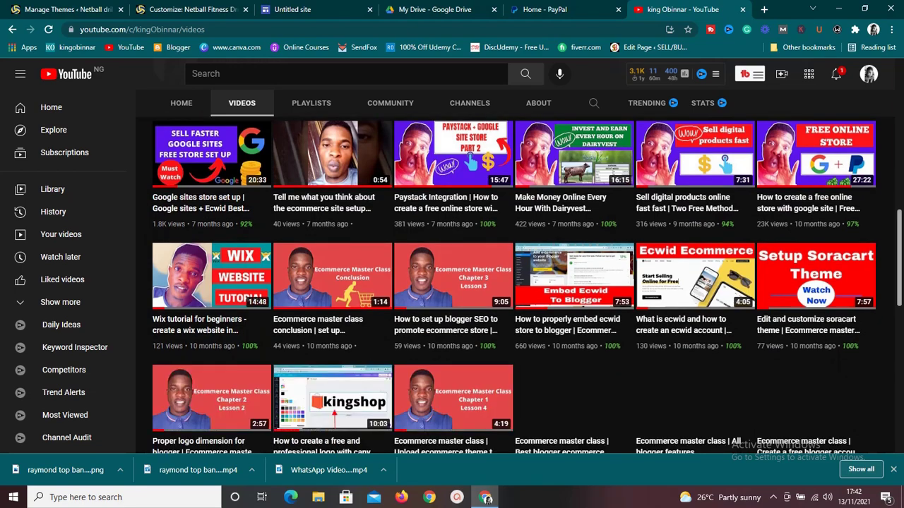
pyautogui.press('Up')
pyautogui.press('Up')
pyautogui.press('Up')
pyautogui.press('Up')
pyautogui.press('Up')
pyautogui.press('Up')
pyautogui.press('Up')
pyautogui.press('Up')
pyautogui.press('Up')
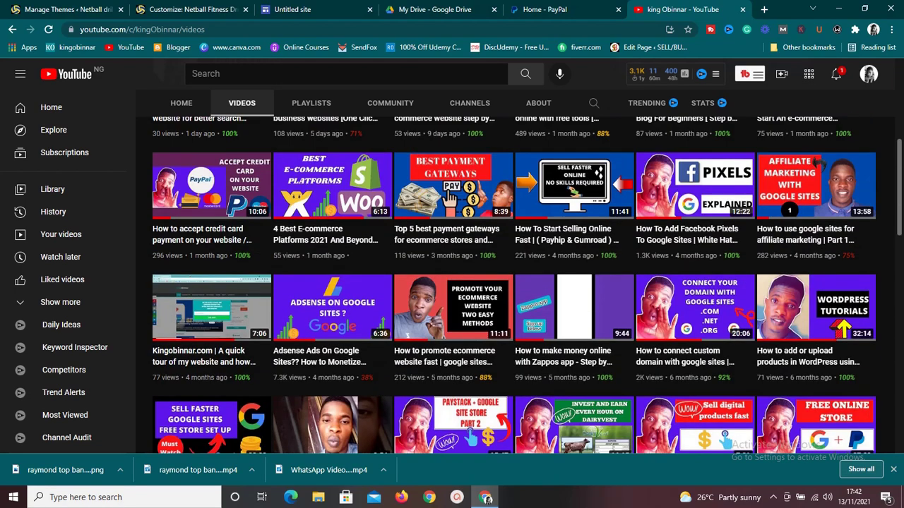
pyautogui.press('Up')
pyautogui.press('Up')
pyautogui.press('Up')
pyautogui.press('Up')
pyautogui.press('Up')
pyautogui.press('Up')
pyautogui.press('Up')
pyautogui.press('Up')
pyautogui.press('Up')
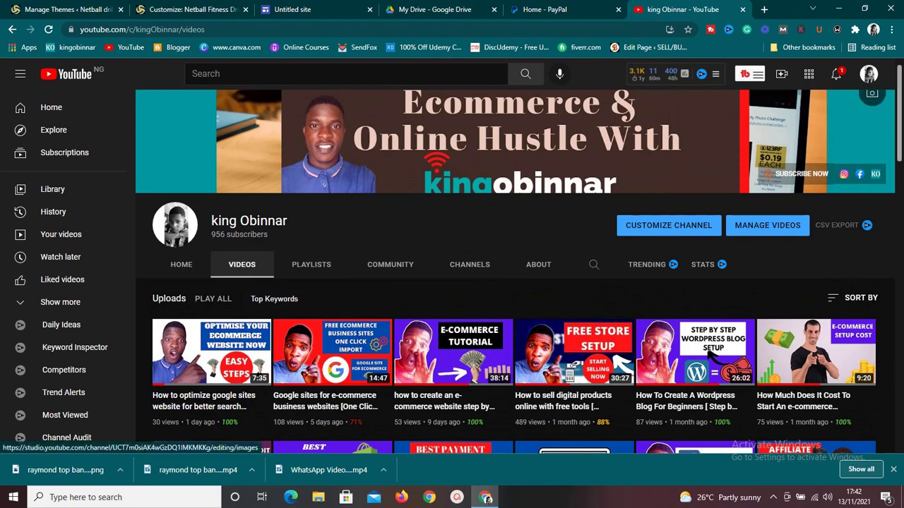
# Examine the existing King site page in Google Sites and revisit the Google Drive and PayPal pages.
pyautogui.click(292, 9)
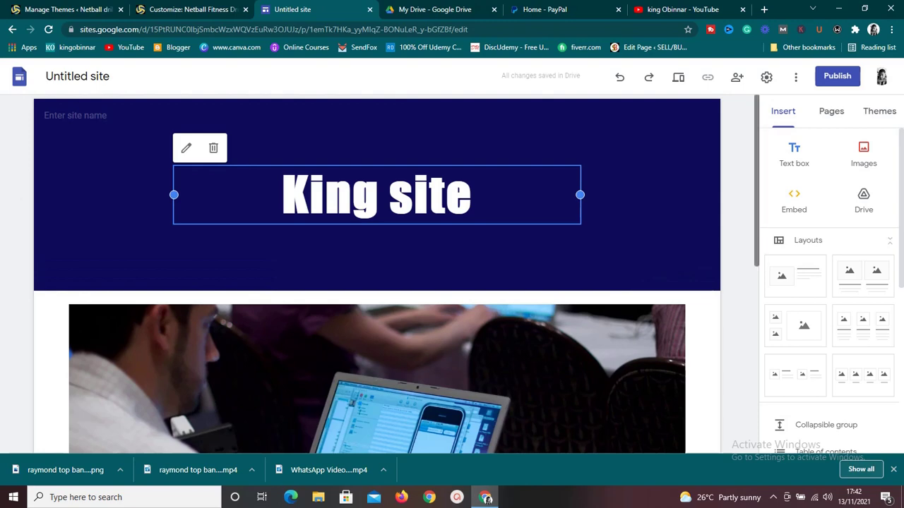
pyautogui.scroll(-3, 377, 274)
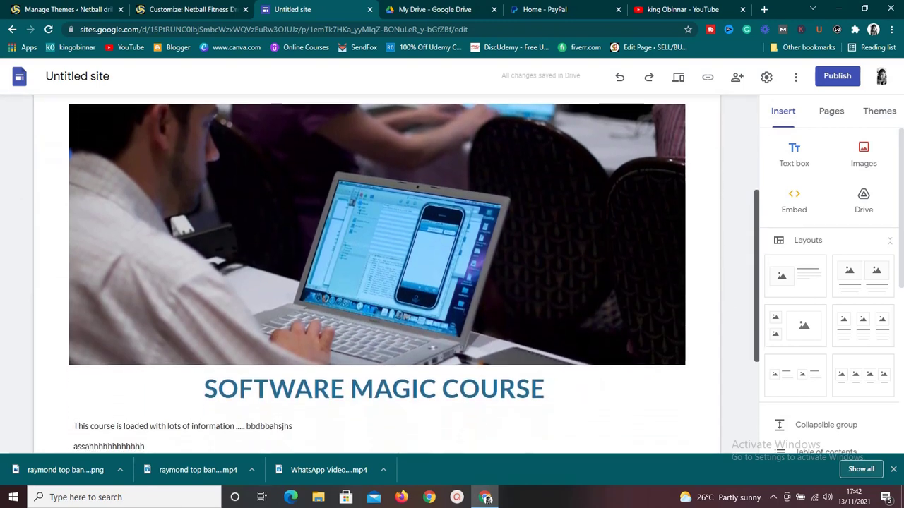
pyautogui.scroll(4, 377, 274)
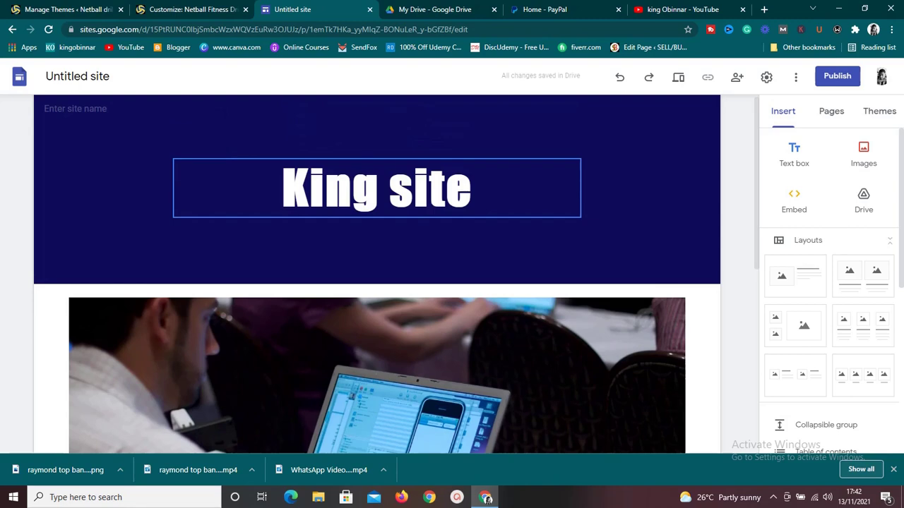
pyautogui.click(459, 9)
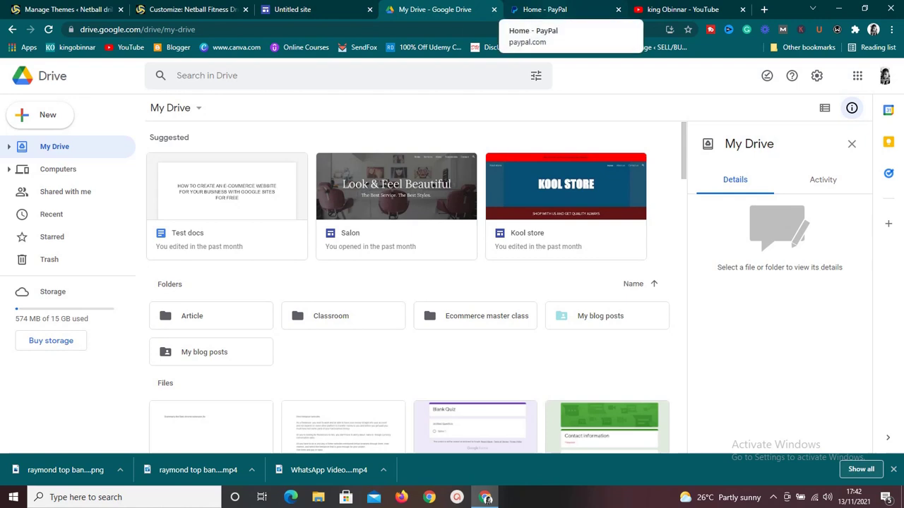
pyautogui.click(558, 9)
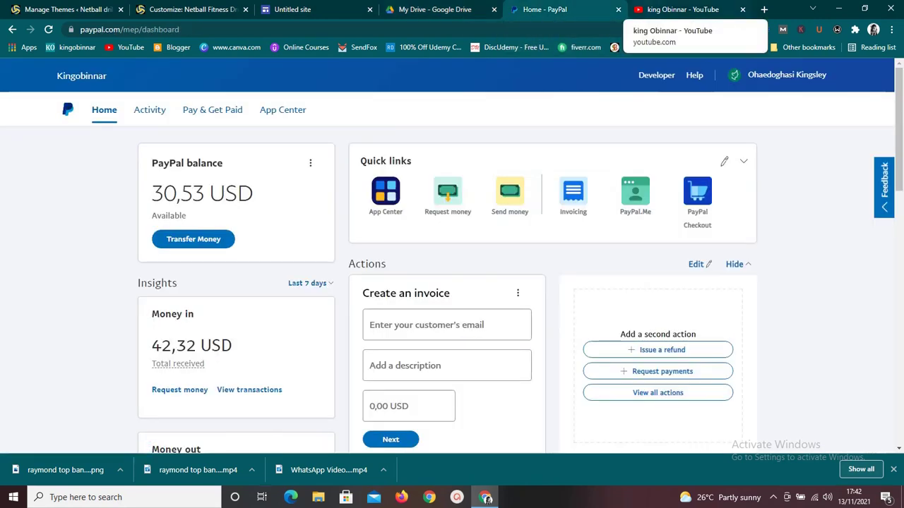
pyautogui.click(434, 9)
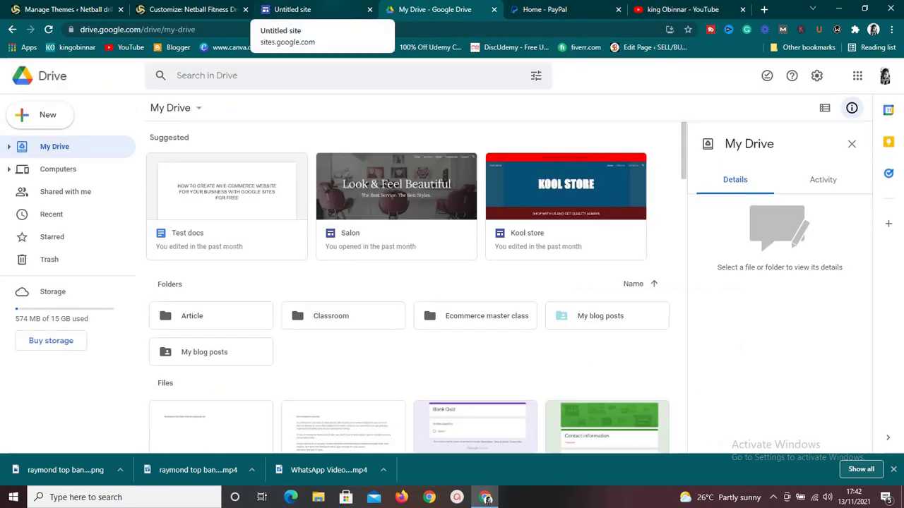
pyautogui.click(292, 9)
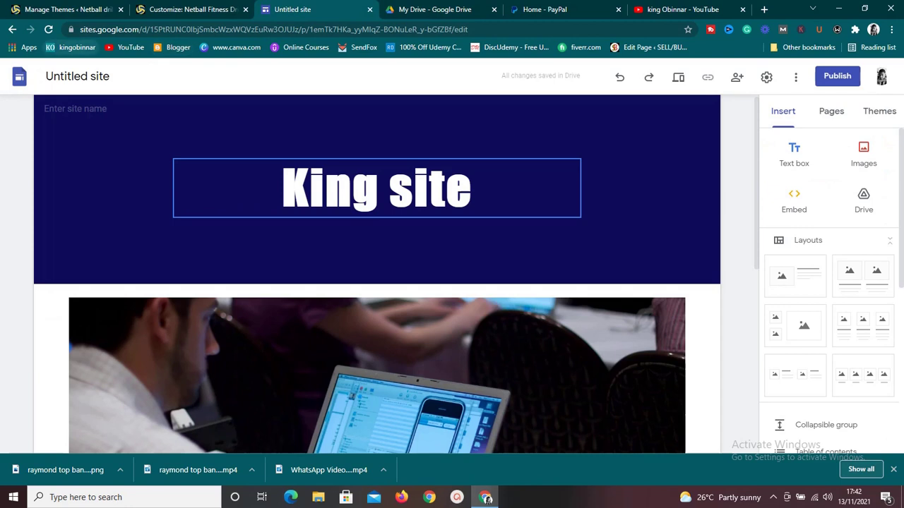
# Go back to the Google Sites home page and create a new blank site.
pyautogui.hotkey('alt', 'Left')
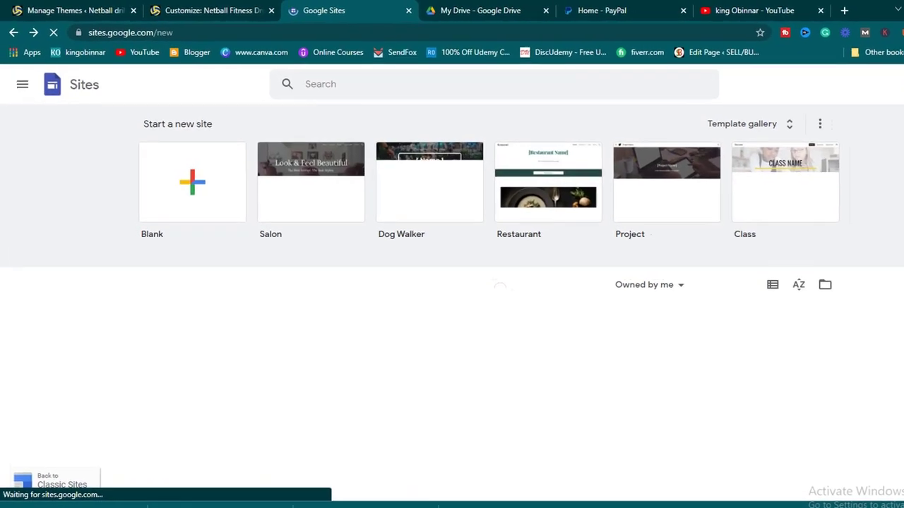
pyautogui.scroll(-3, 251, 195)
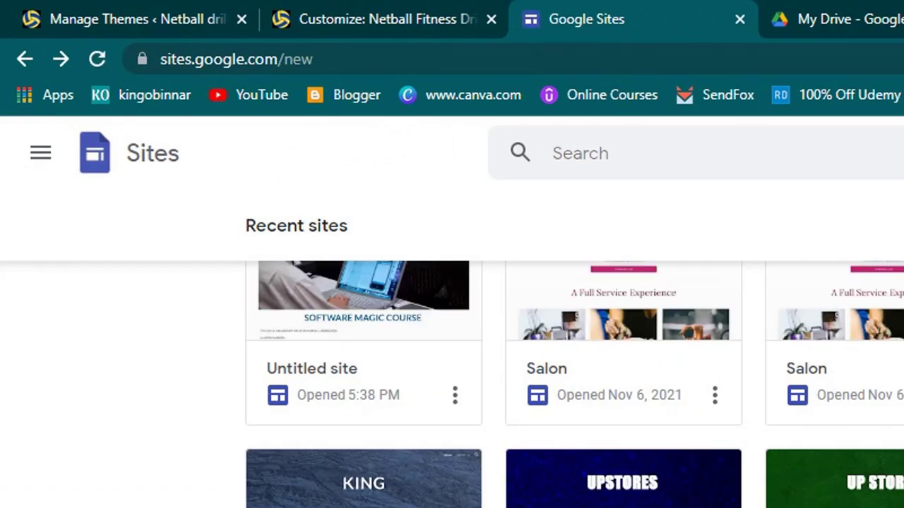
pyautogui.scroll(3, 452, 353)
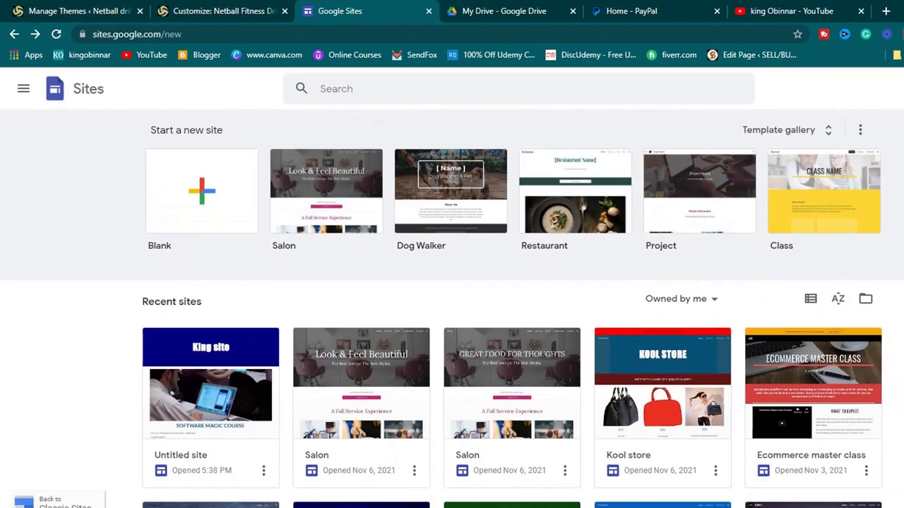
pyautogui.scroll(-5, 452, 297)
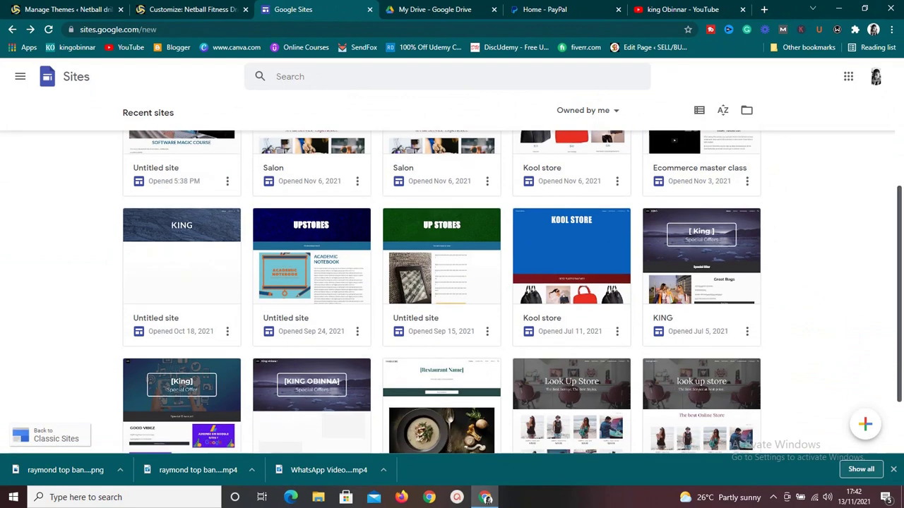
pyautogui.scroll(3, 451, 283)
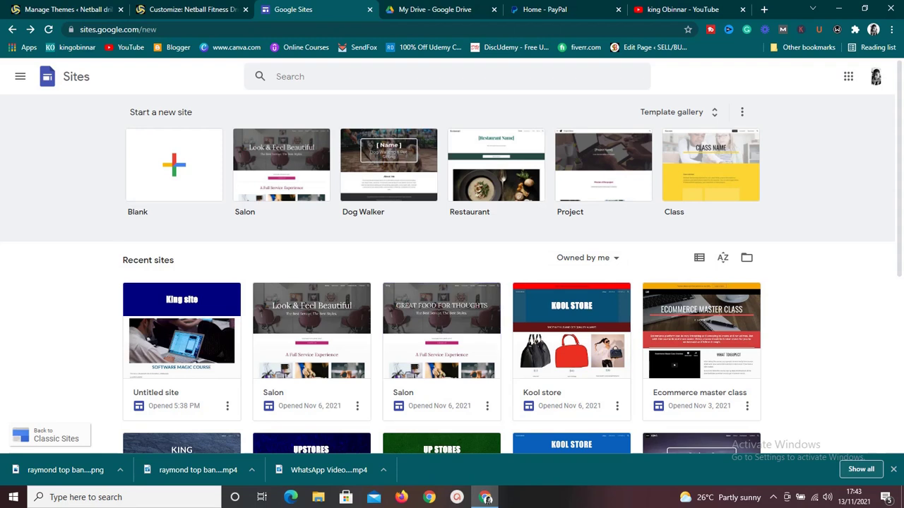
pyautogui.click(173, 165)
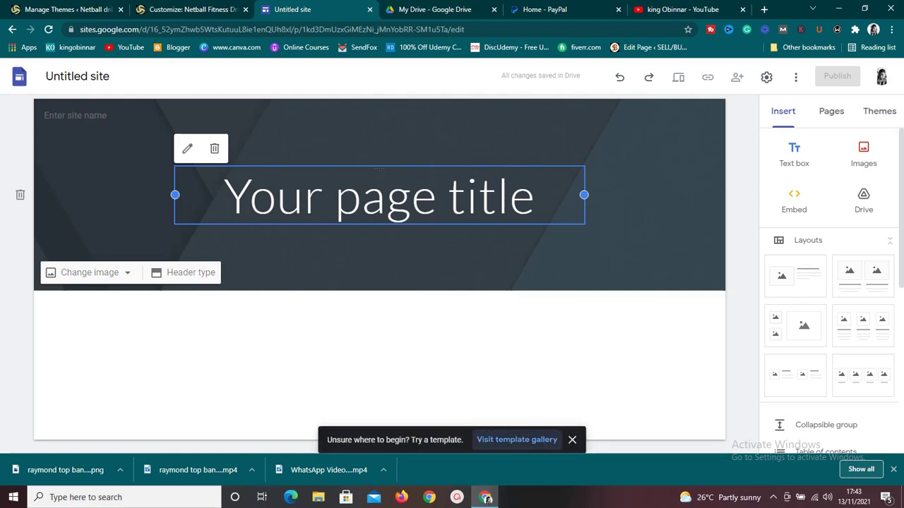
# Replace the placeholder page title in the header with "KING STORE".
pyautogui.press('BackSpace')
pyautogui.press('BackSpace')
pyautogui.press('BackSpace')
pyautogui.press('BackSpace')
pyautogui.press('BackSpace')
pyautogui.press('BackSpace')
pyautogui.press('BackSpace')
pyautogui.press('BackSpace')
pyautogui.press('BackSpace')
pyautogui.press('BackSpace')
pyautogui.press('BackSpace')
pyautogui.press('BackSpace')
pyautogui.press('BackSpace')
pyautogui.press('BackSpace')
pyautogui.press('BackSpace')
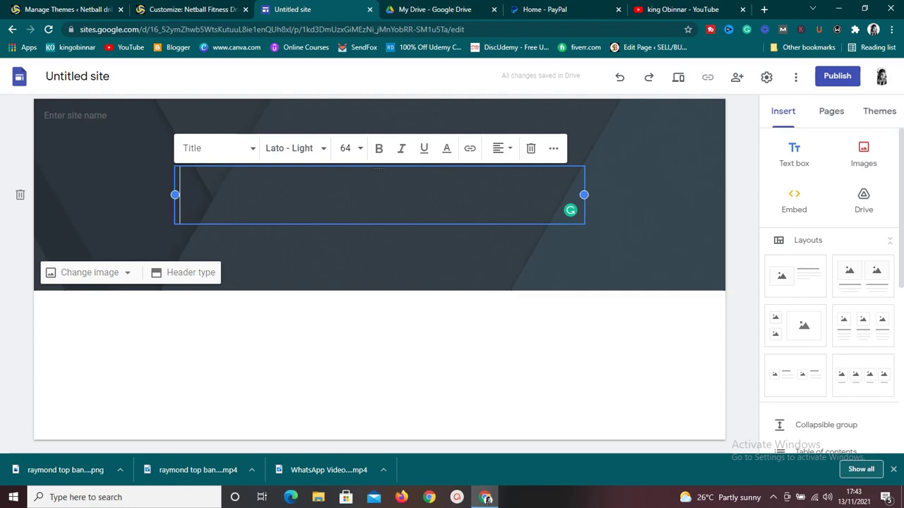
pyautogui.write('Ki')
pyautogui.press('BackSpace')
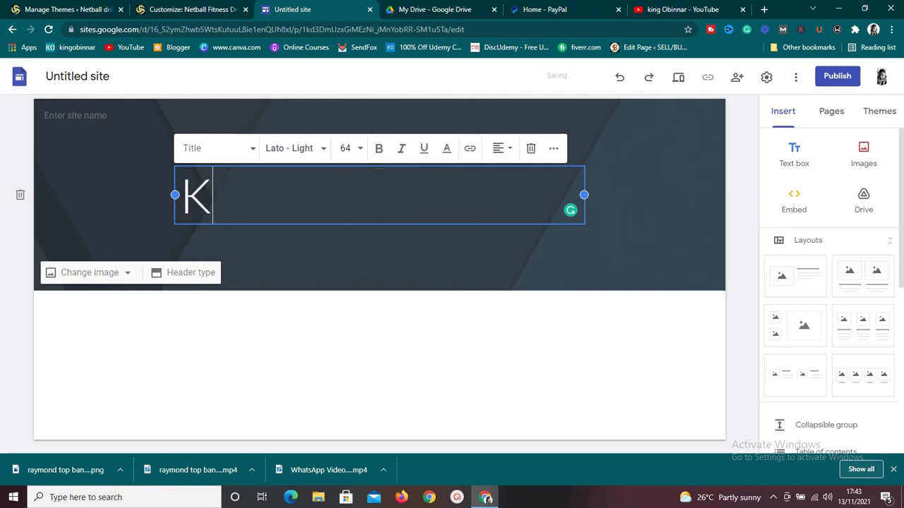
pyautogui.write('ING')
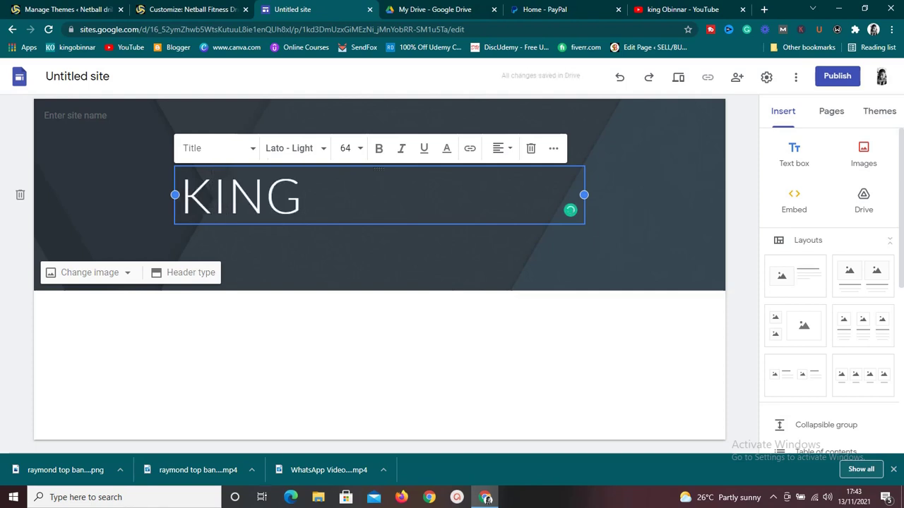
pyautogui.write(' STO')
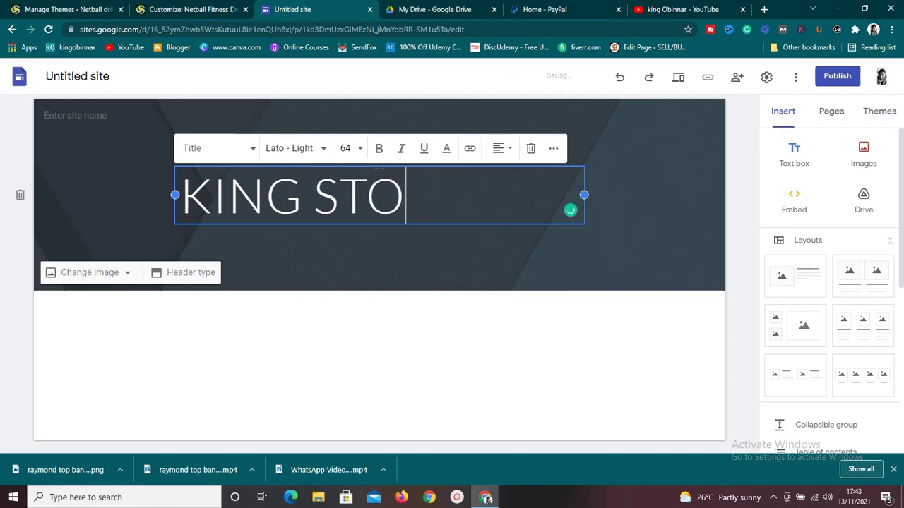
pyautogui.write('RE')
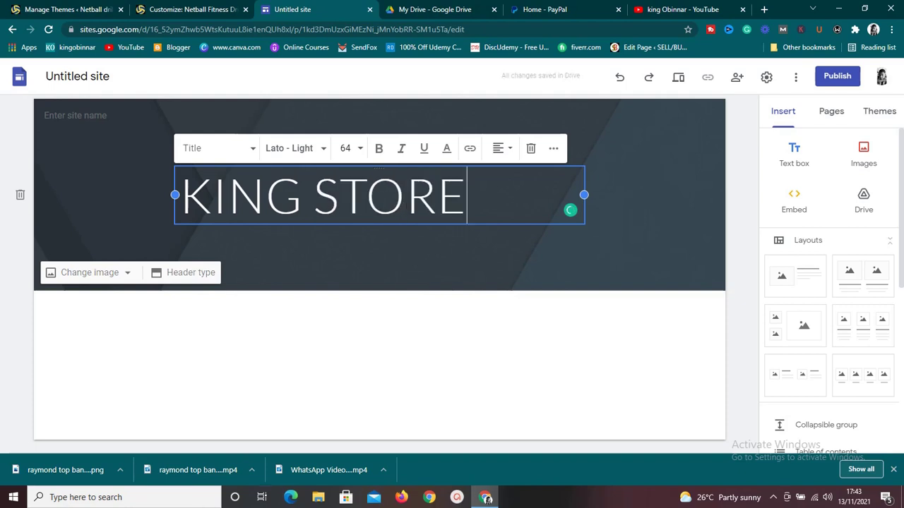
# Change the second word of the page title so that it reads "KING DIGITAL".
pyautogui.press('BackSpace')
pyautogui.press('BackSpace')
pyautogui.press('BackSpace')
pyautogui.press('BackSpace')
pyautogui.press('BackSpace')
pyautogui.write('D')
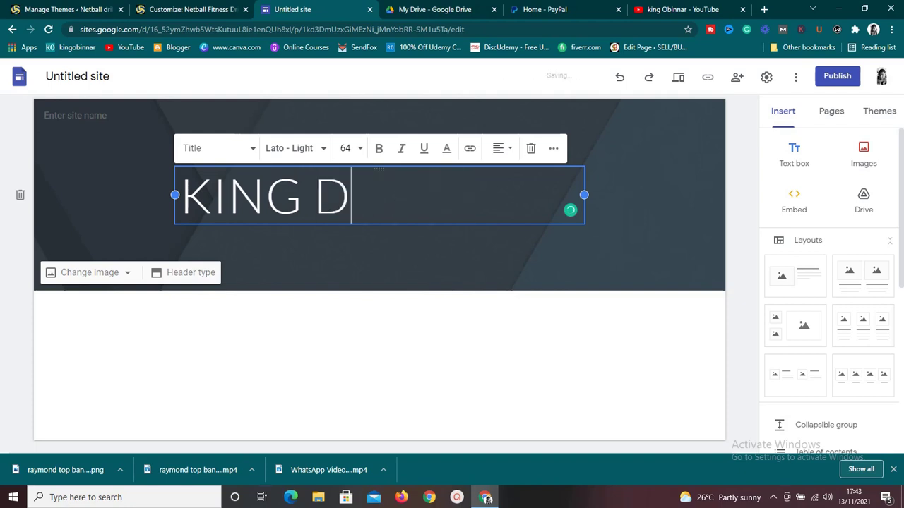
pyautogui.write('IGITAL')
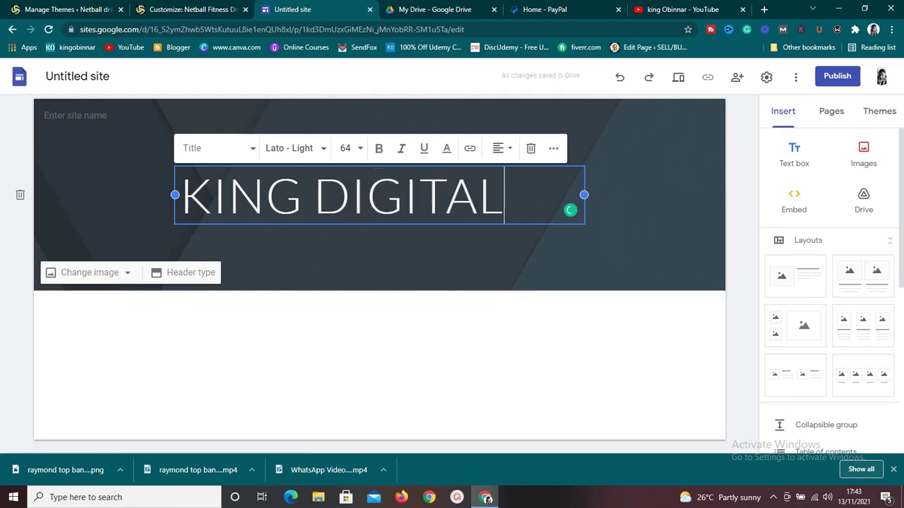
# Format the whole page title as bold, centred text in the Impact font.
pyautogui.hotkey('ctrl', 'shift', 'Left')
pyautogui.hotkey('ctrl', 'shift', 'Left')
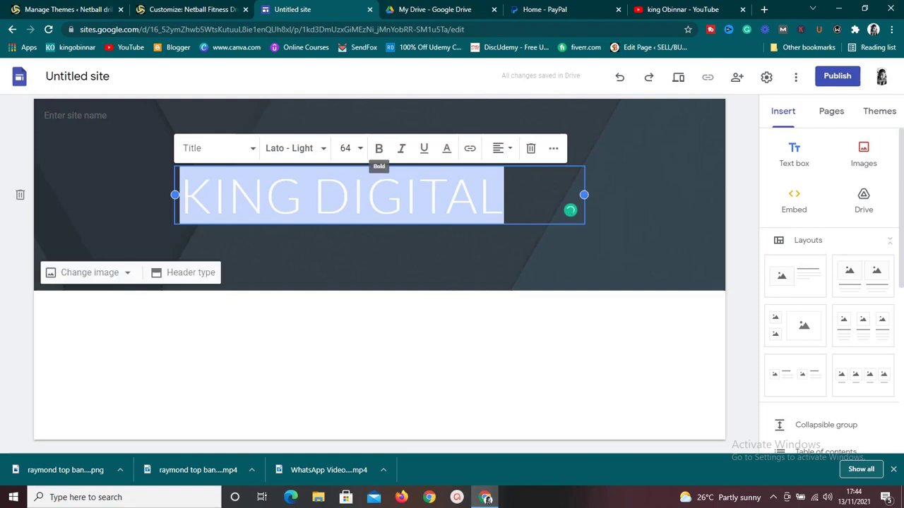
pyautogui.click(378, 149)
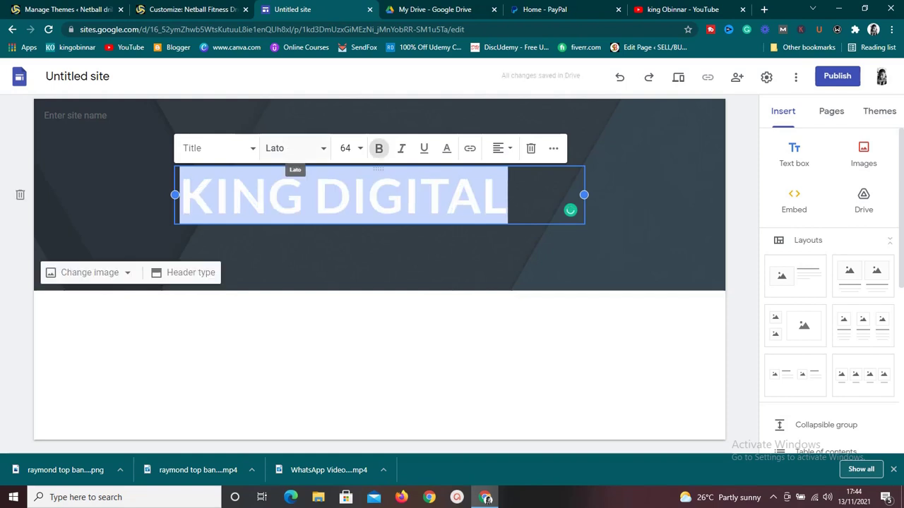
pyautogui.click(295, 148)
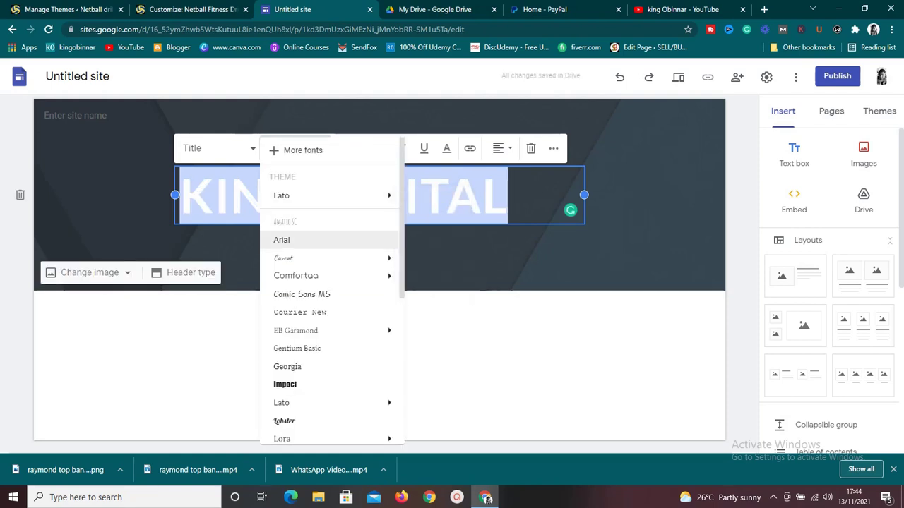
pyautogui.click(286, 384)
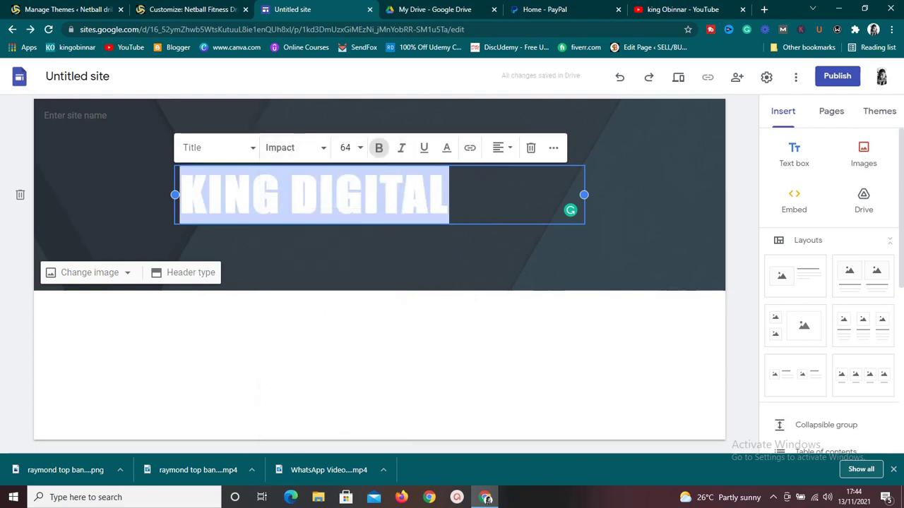
pyautogui.click(503, 147)
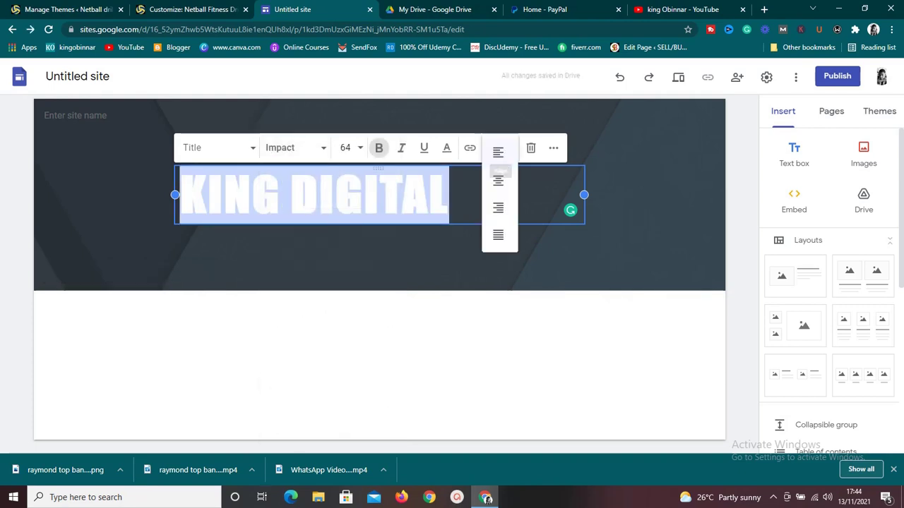
pyautogui.click(499, 179)
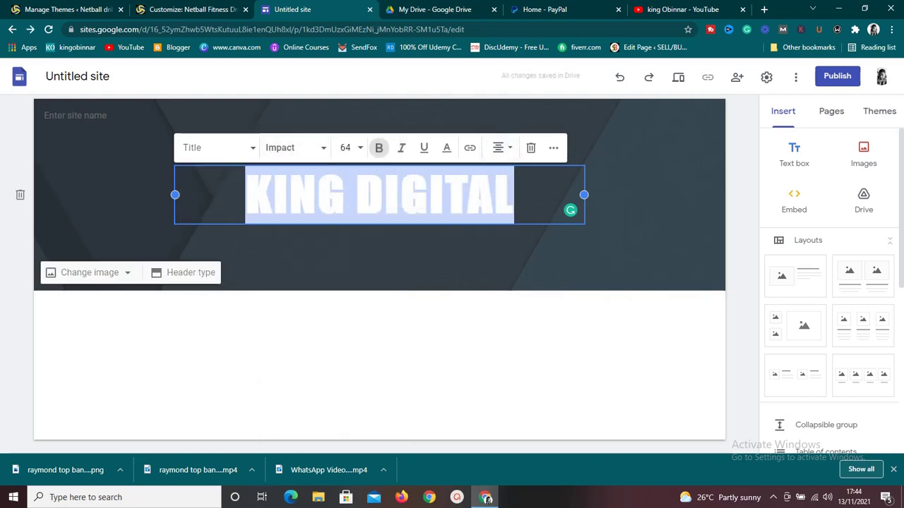
pyautogui.press('Escape')
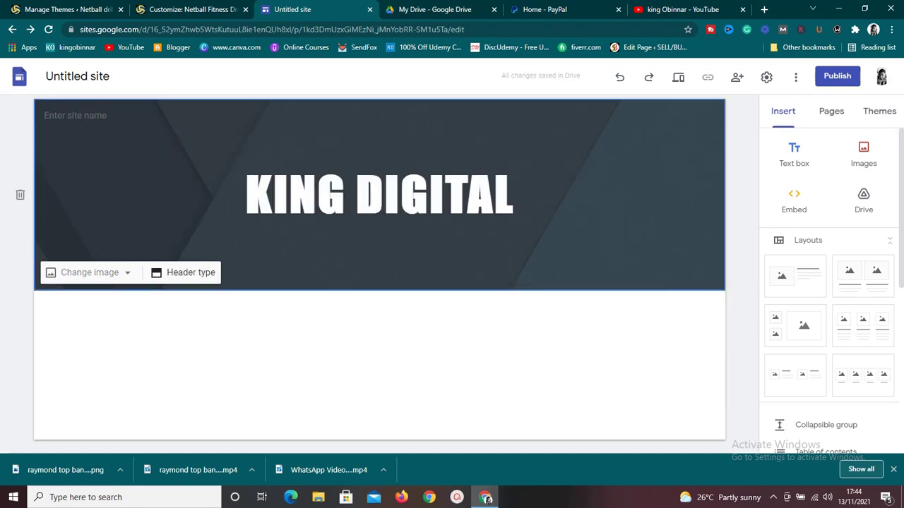
# Replace the header background with the solid navy blue square from a Google image search for "BLUE".
pyautogui.click(90, 273)
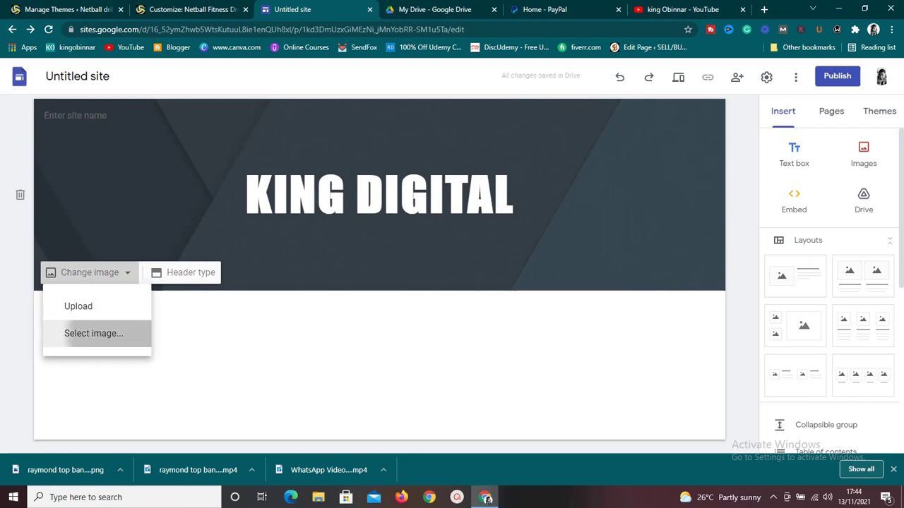
pyautogui.click(93, 333)
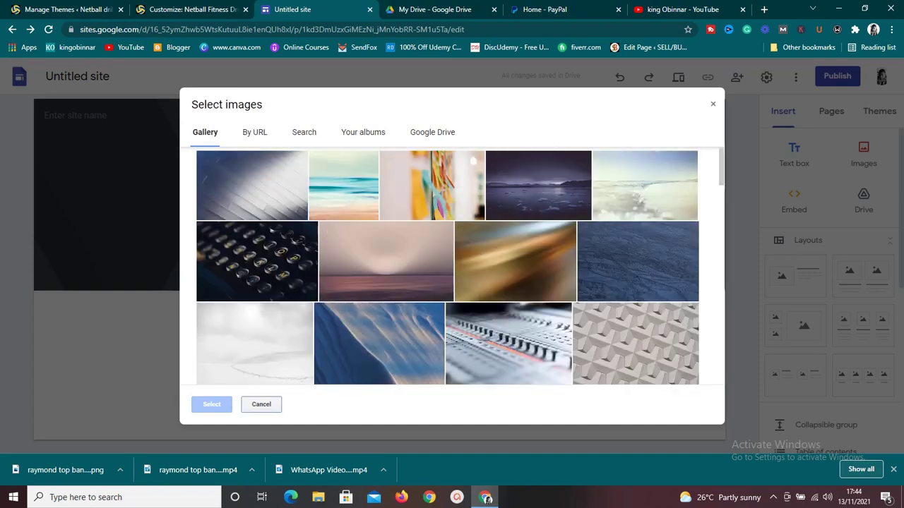
pyautogui.scroll(-5, 605, 183)
pyautogui.scroll(-3, 536, 185)
pyautogui.scroll(10, 537, 185)
pyautogui.click(254, 132)
pyautogui.click(303, 132)
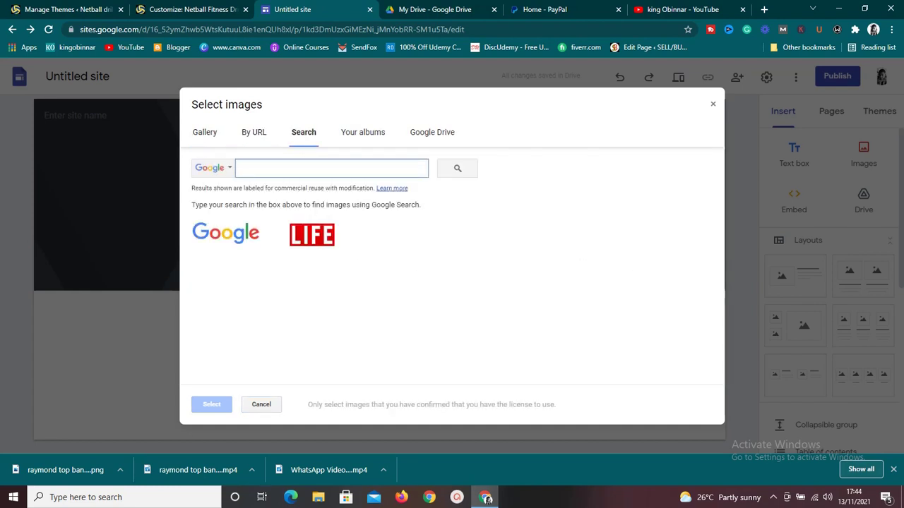
pyautogui.write('Bl')
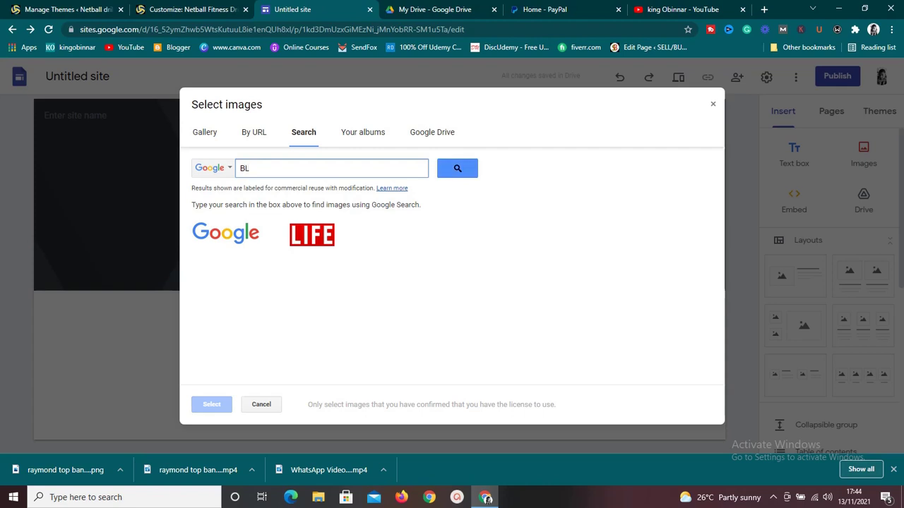
pyautogui.write('UE')
pyautogui.press('Return')
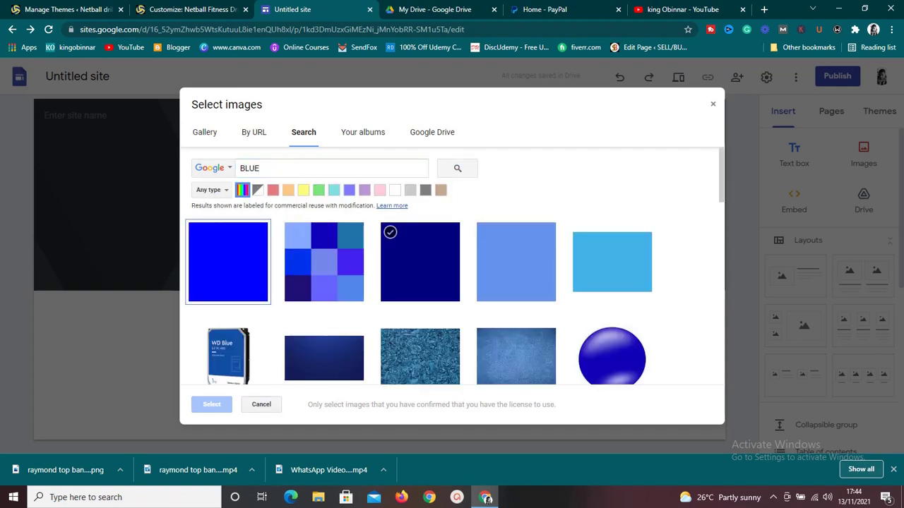
pyautogui.click(419, 262)
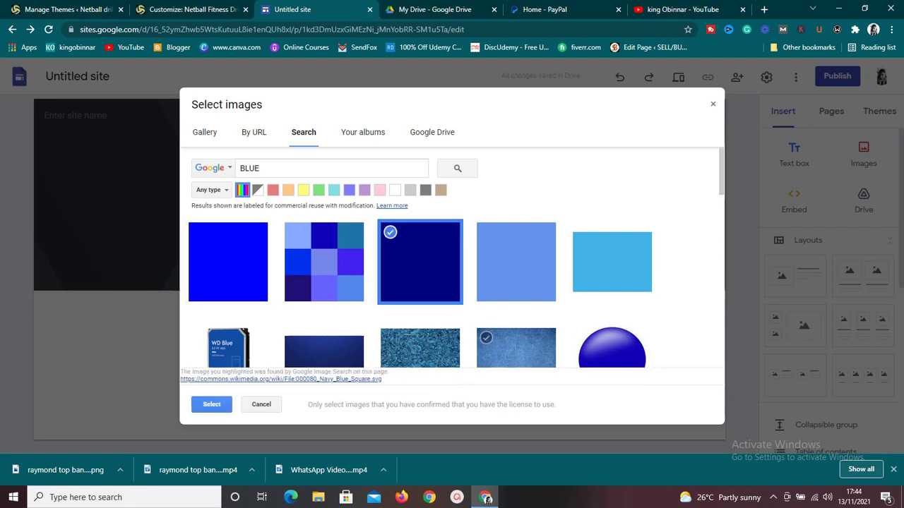
pyautogui.click(211, 404)
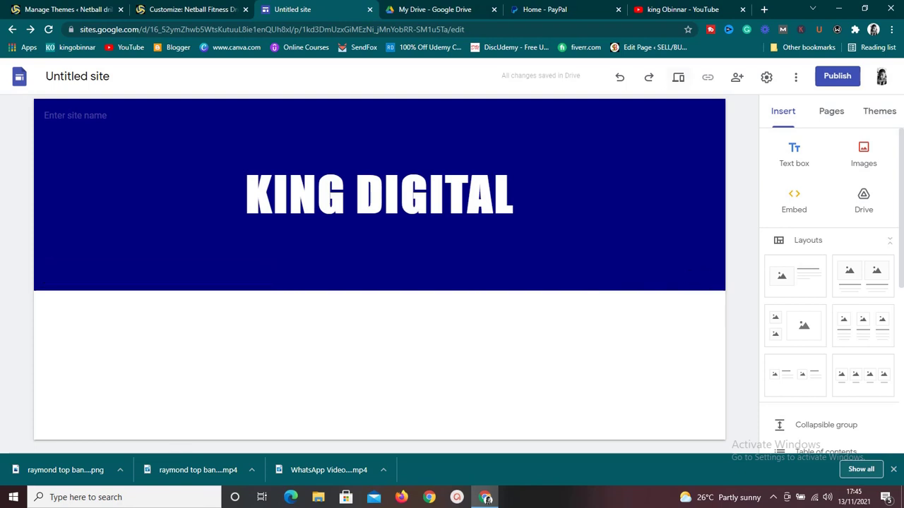
# Preview the site in tablet, phone and large-screen layouts and return to the editor.
pyautogui.click(677, 77)
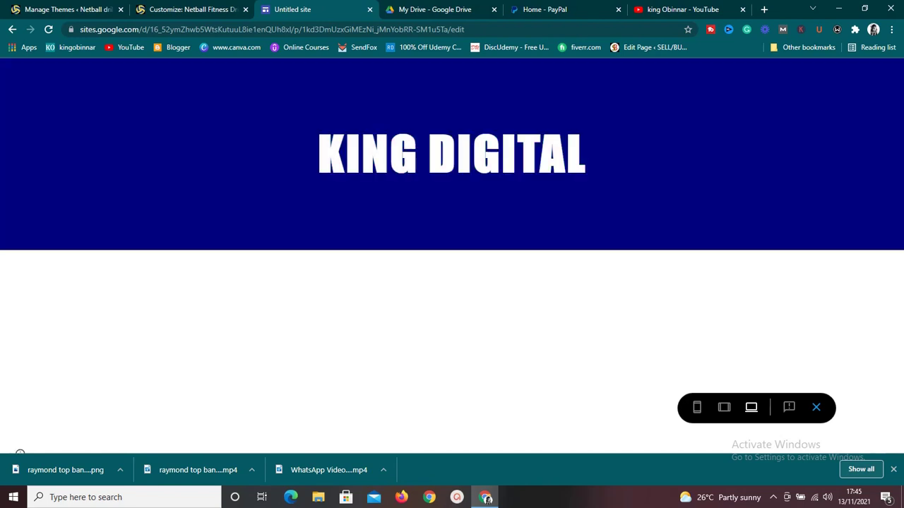
pyautogui.click(724, 407)
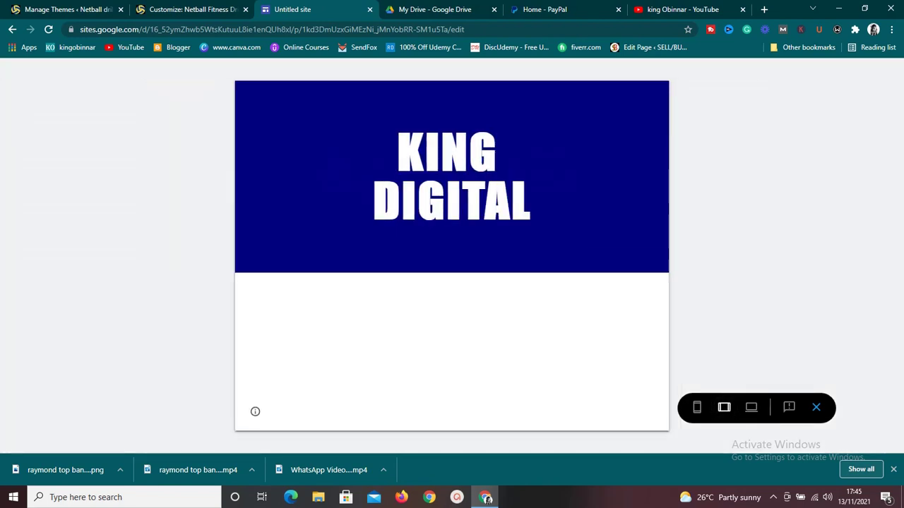
pyautogui.click(696, 407)
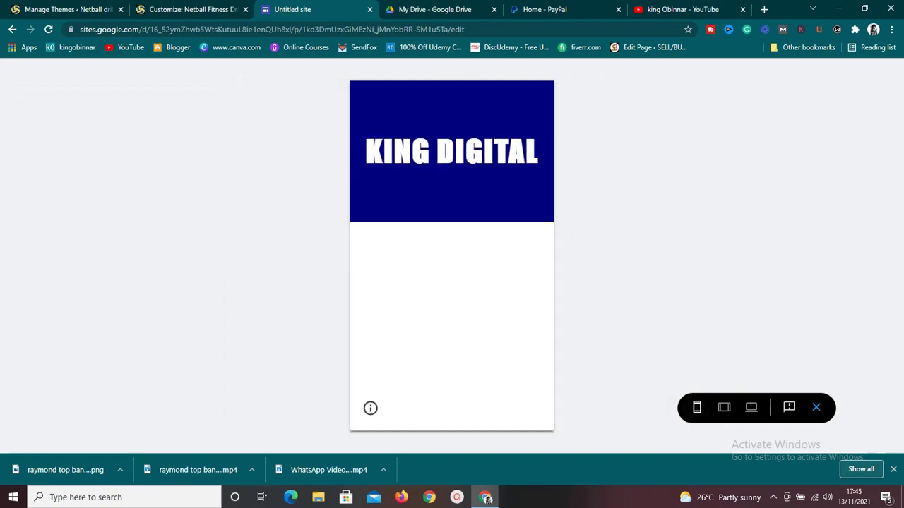
pyautogui.click(751, 407)
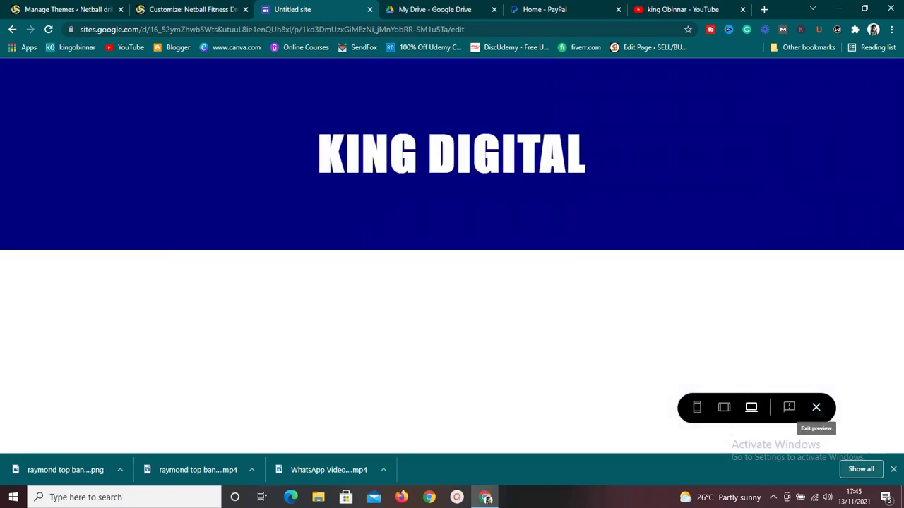
pyautogui.click(816, 407)
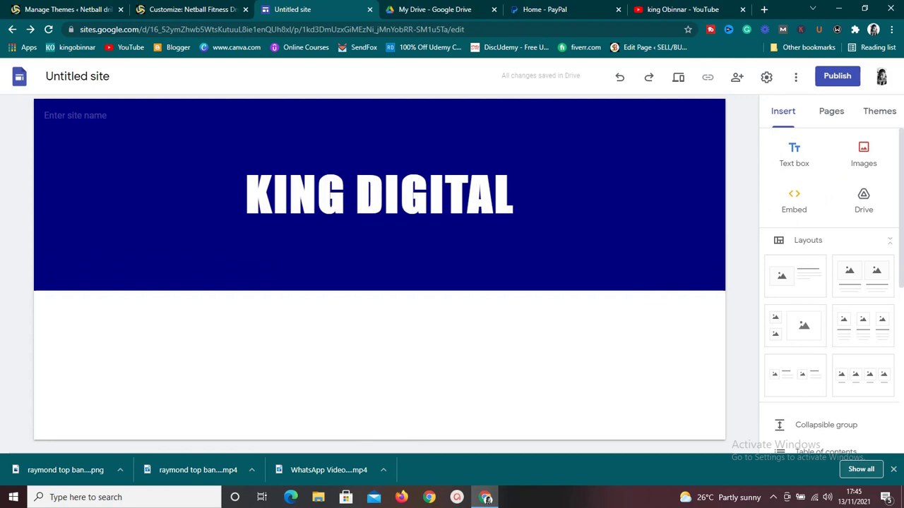
# Insert a text box below the header with the text "THE BEST DIGITAL STORE".
pyautogui.doubleClick(369, 298)
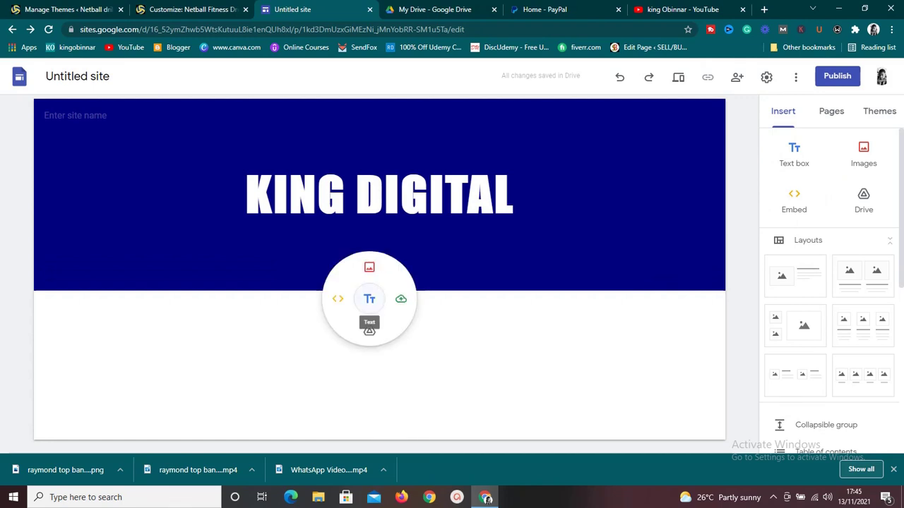
pyautogui.click(369, 298)
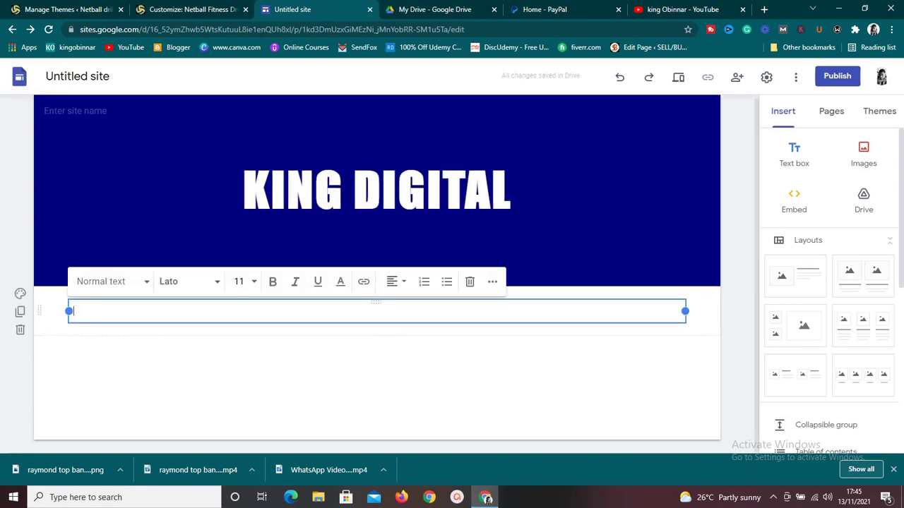
pyautogui.write('THE BEST DIGITA')
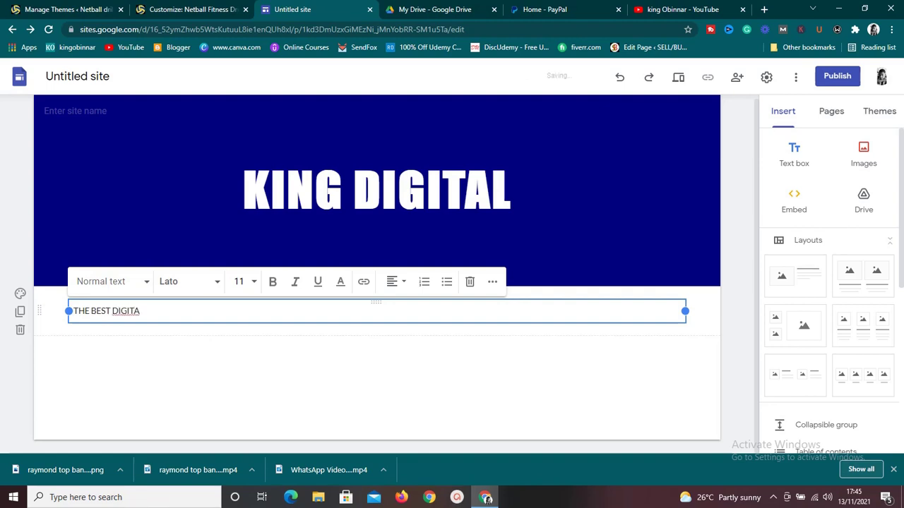
pyautogui.write('L STORE')
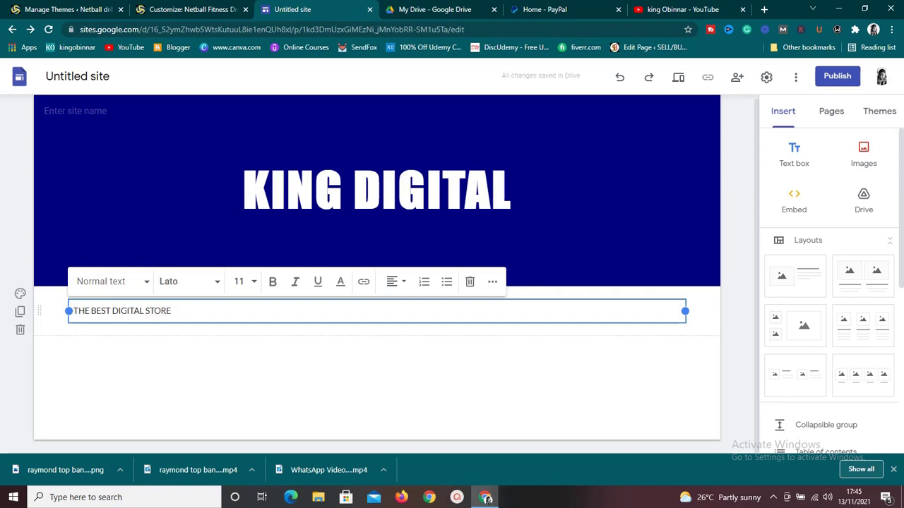
# Select the whole tagline below the header and centre it in its text box.
pyautogui.tripleClick(147, 311)
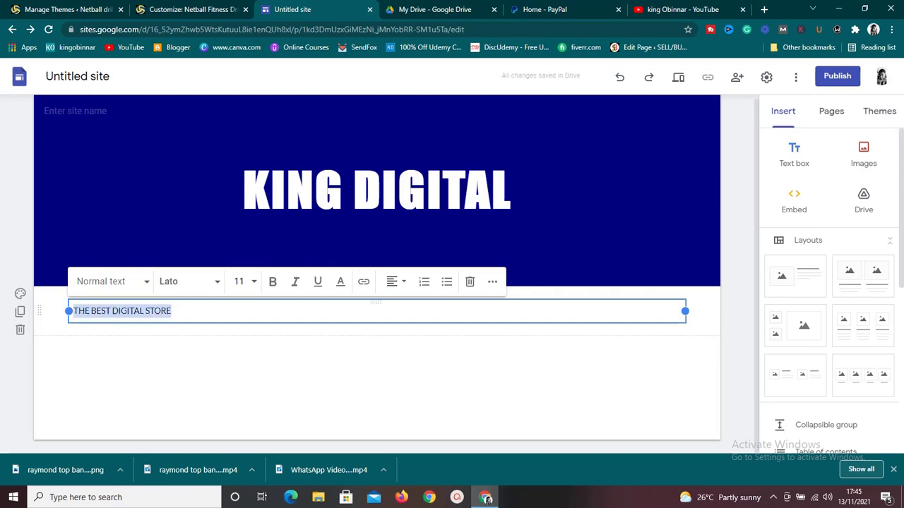
pyautogui.click(185, 281)
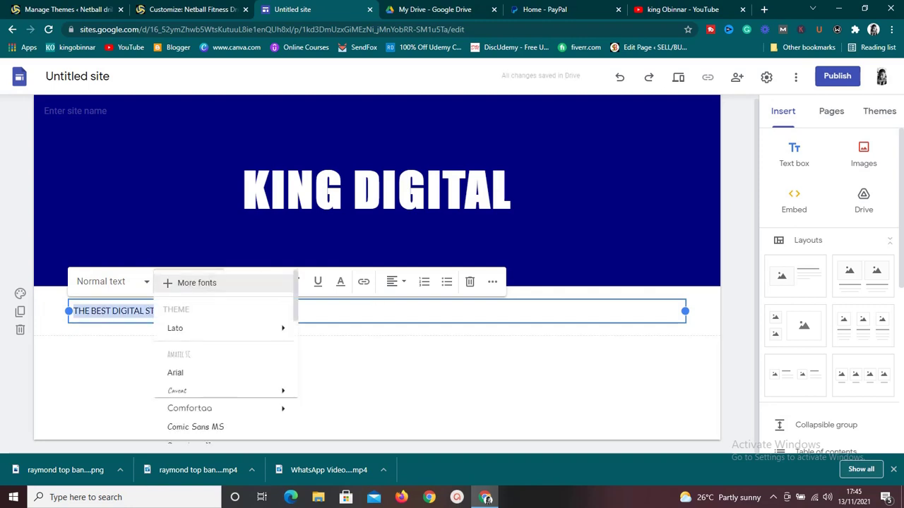
pyautogui.press('Escape')
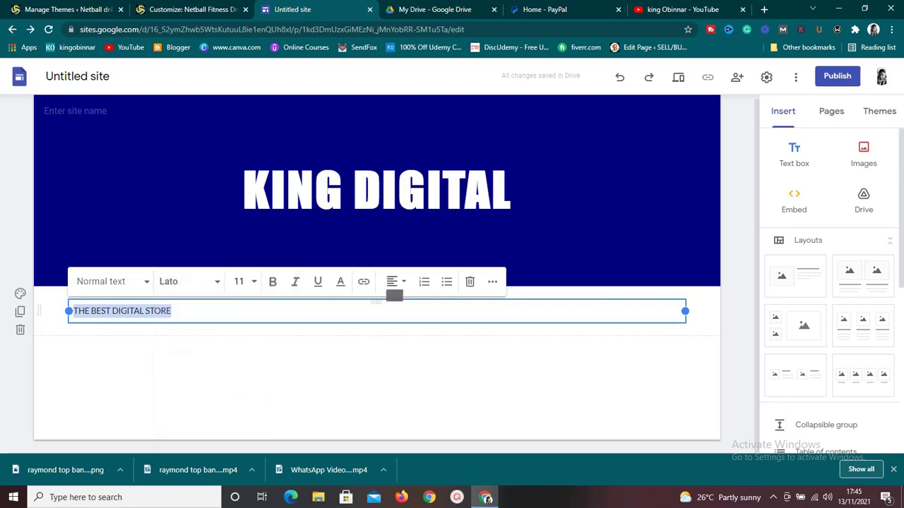
pyautogui.click(392, 282)
pyautogui.click(392, 316)
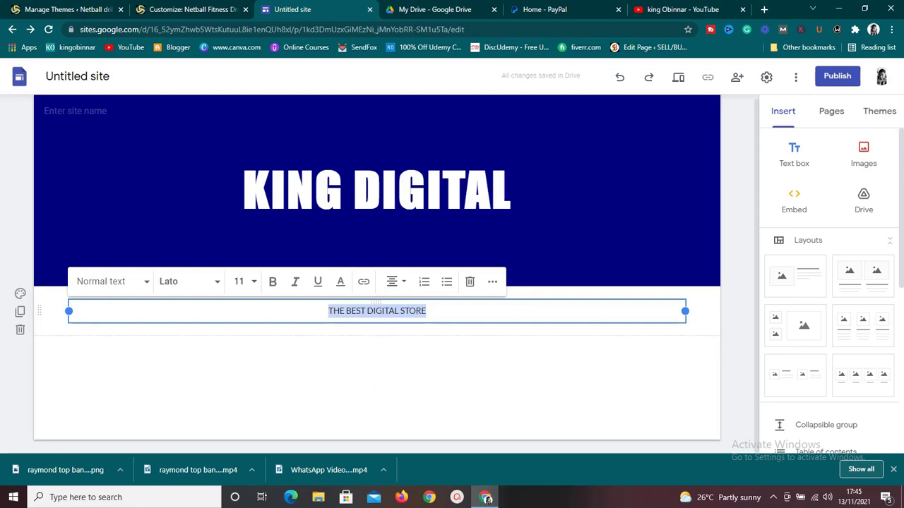
# Format the tagline below the header in bold Arial and apply section colour Style 3 to its section.
pyautogui.click(188, 281)
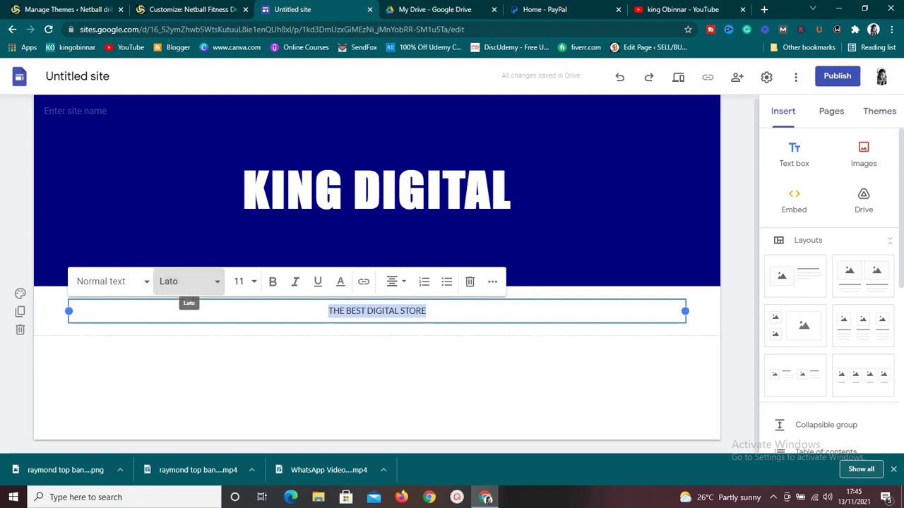
pyautogui.click(175, 372)
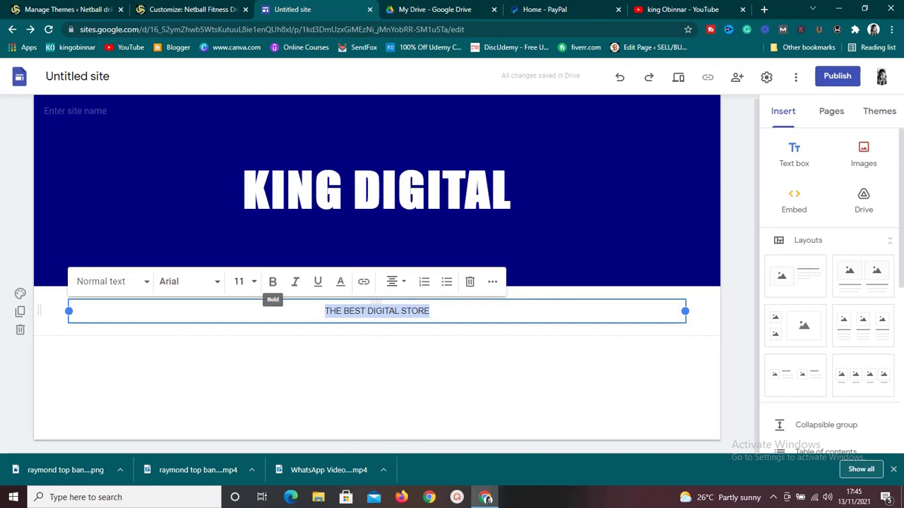
pyautogui.click(272, 281)
pyautogui.press('Escape')
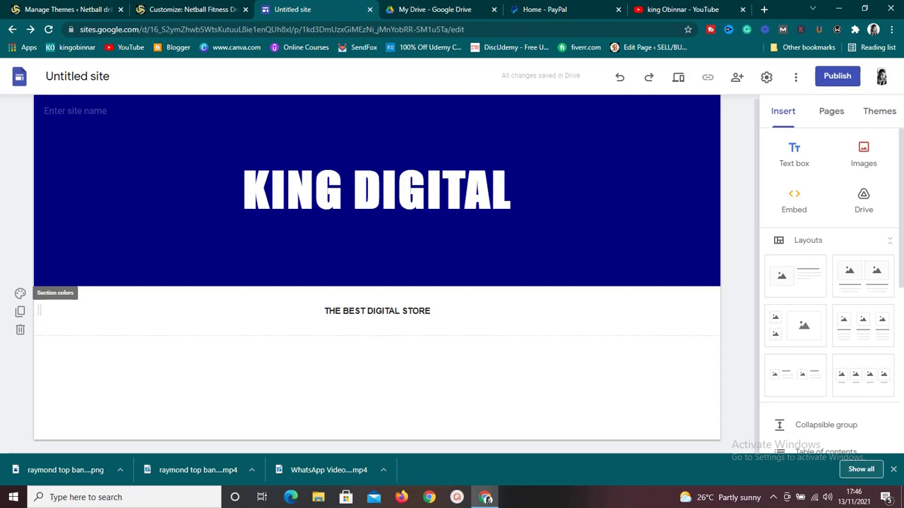
pyautogui.click(20, 293)
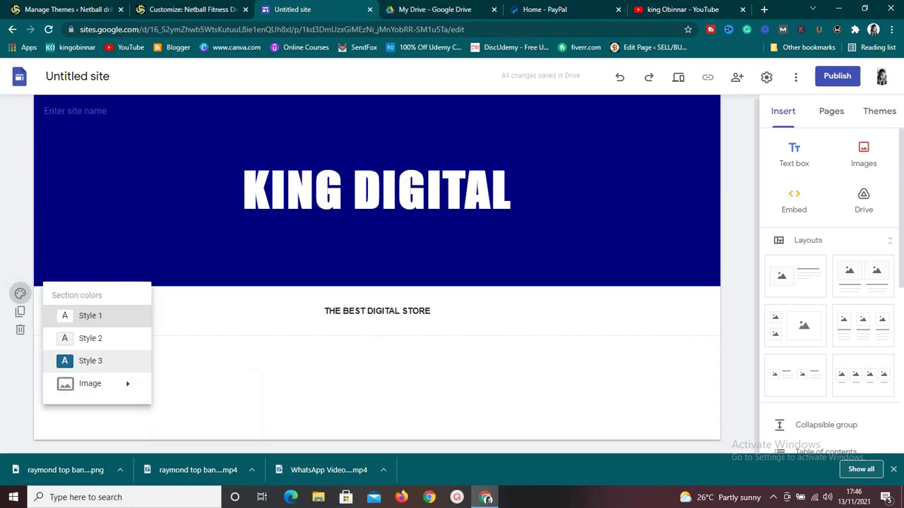
pyautogui.click(88, 361)
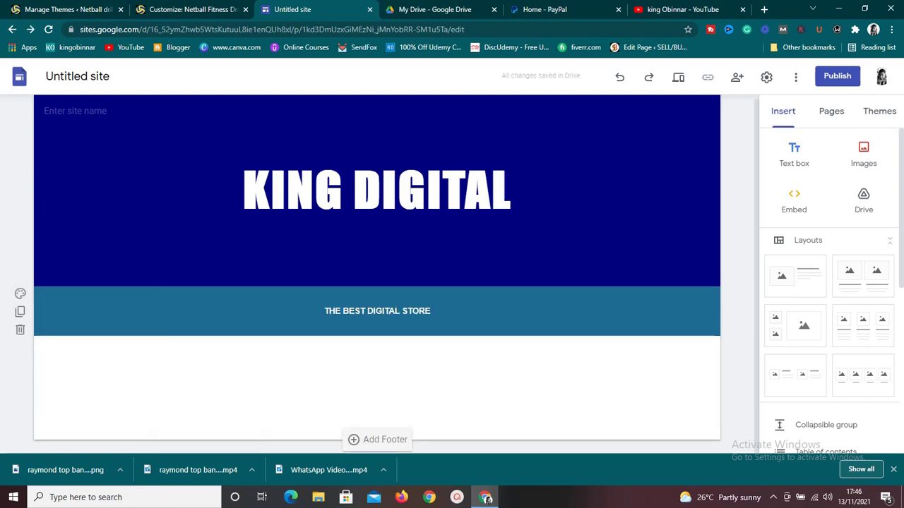
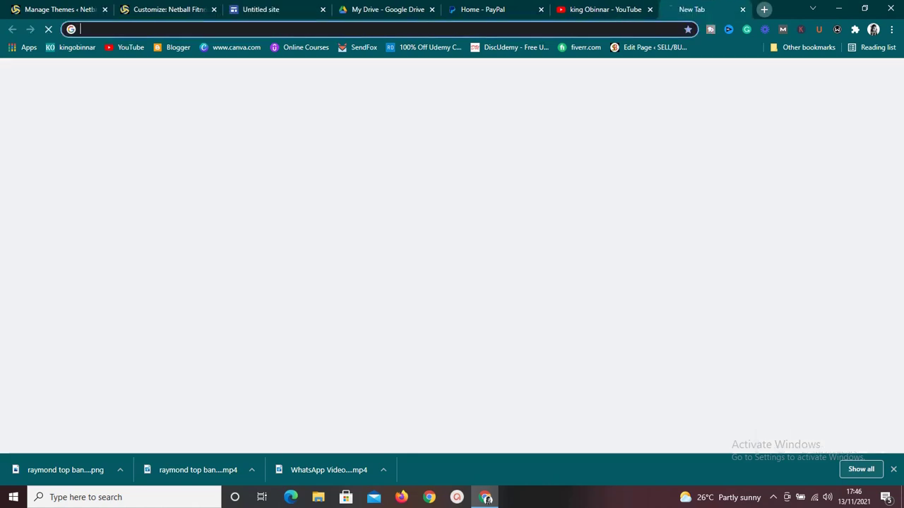
# Open Canva in a new browser tab and search its templates for "EBOOK".
pyautogui.write('CANVA')
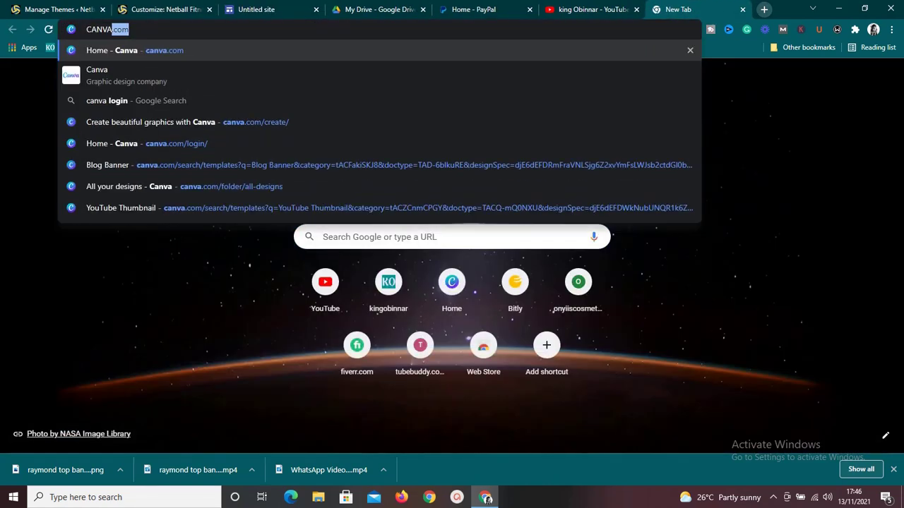
pyautogui.press('Return')
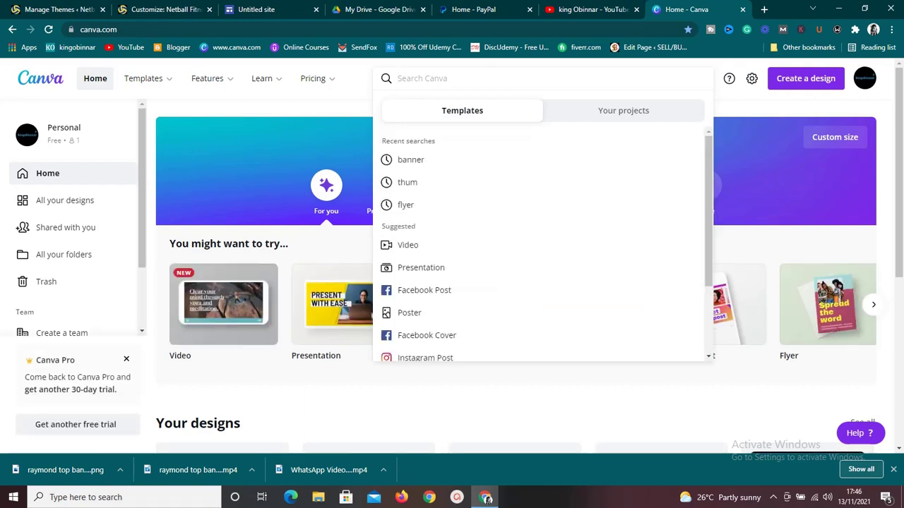
pyautogui.write('EBOOK')
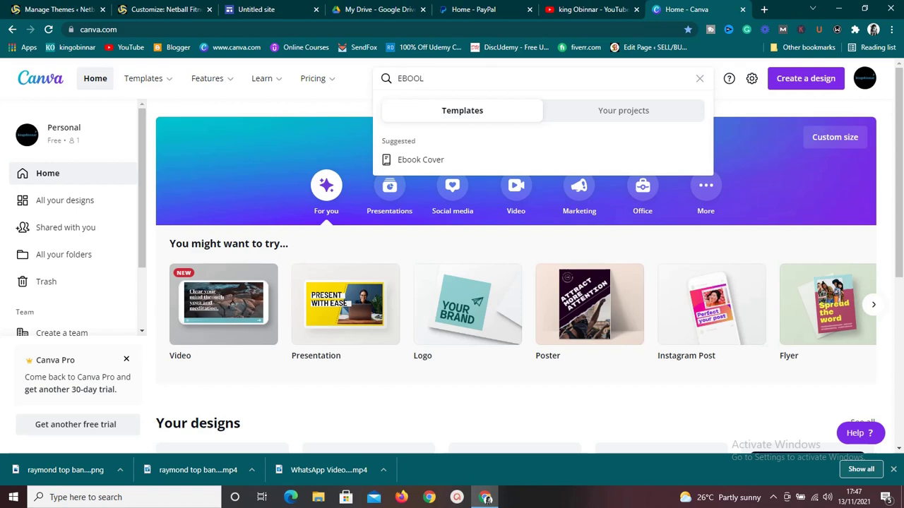
pyautogui.press('BackSpace')
pyautogui.write('K')
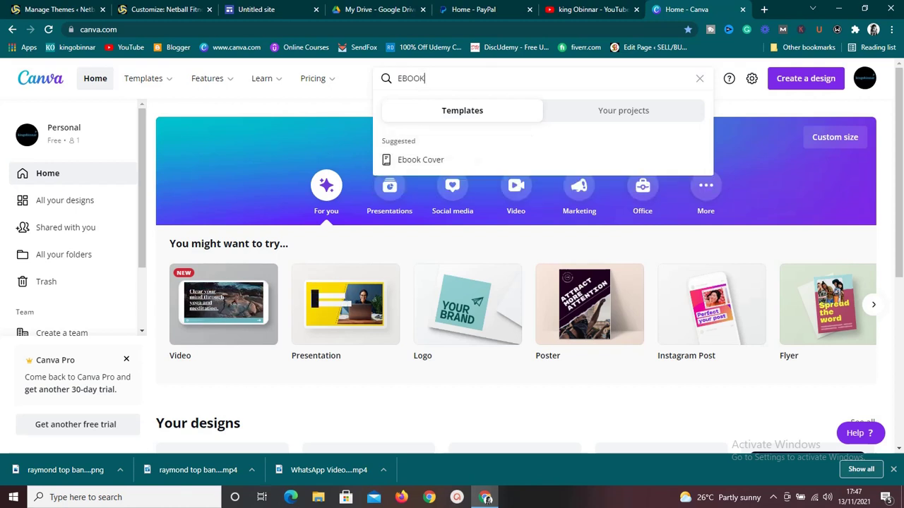
pyautogui.press('Return')
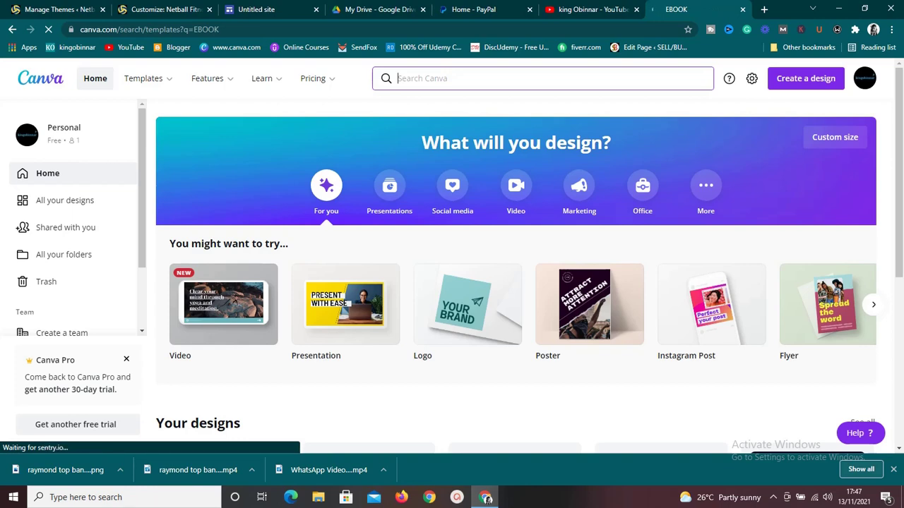
# Open the free "STAY WITH ME" ebook cover template from the results and download it as PDF Standard.
pyautogui.scroll(-1, 460, 254)
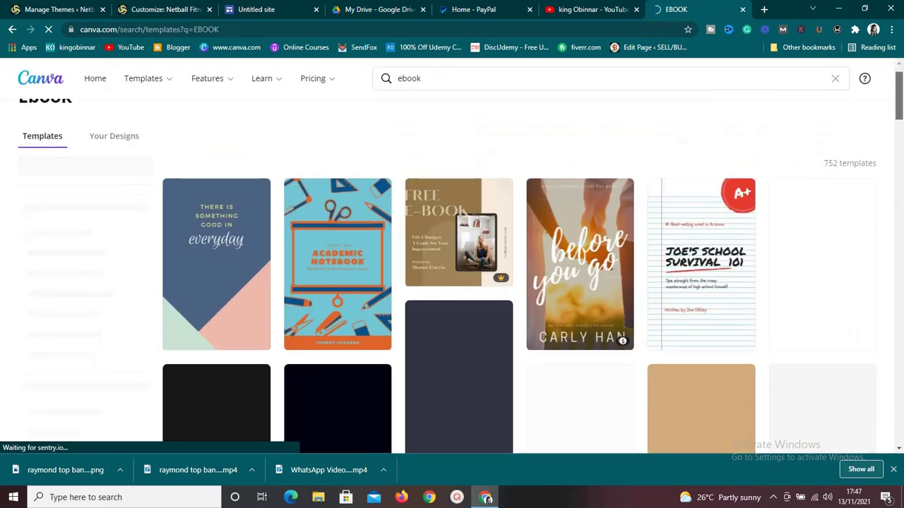
pyautogui.scroll(-2, 460, 268)
pyautogui.scroll(2, 460, 268)
pyautogui.scroll(-3, 460, 268)
pyautogui.scroll(2, 460, 268)
pyautogui.scroll(-3, 460, 268)
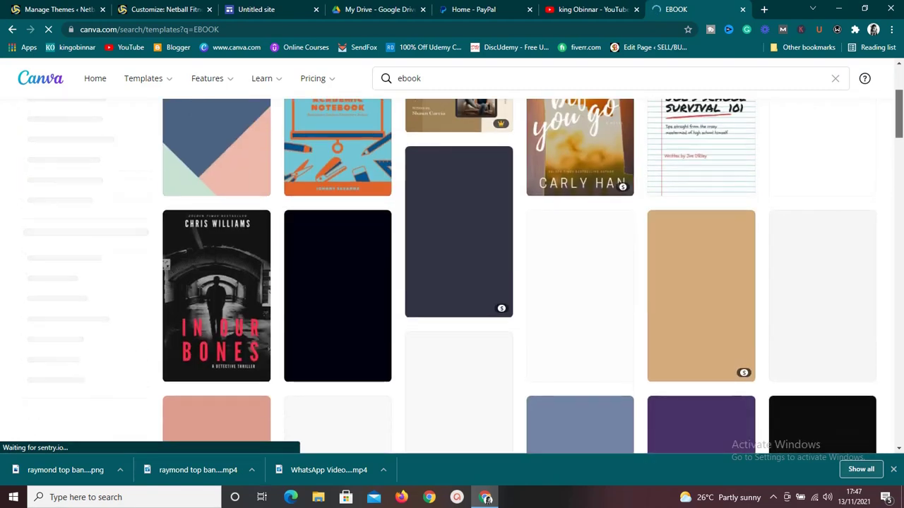
pyautogui.scroll(-3, 460, 268)
pyautogui.scroll(2, 460, 269)
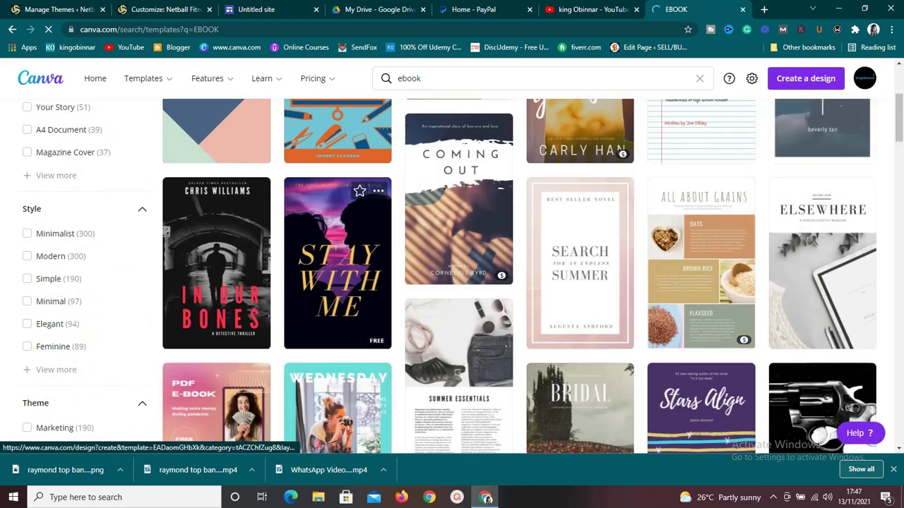
pyautogui.click(336, 268)
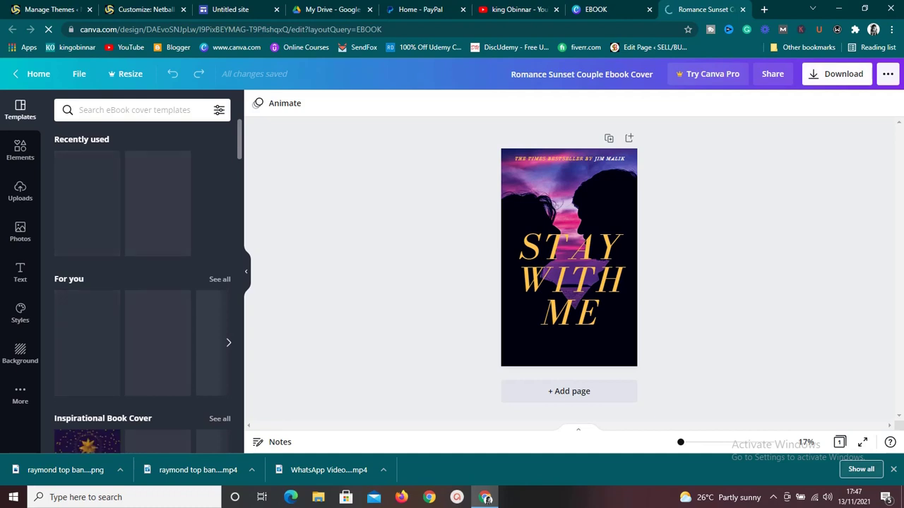
pyautogui.click(837, 73)
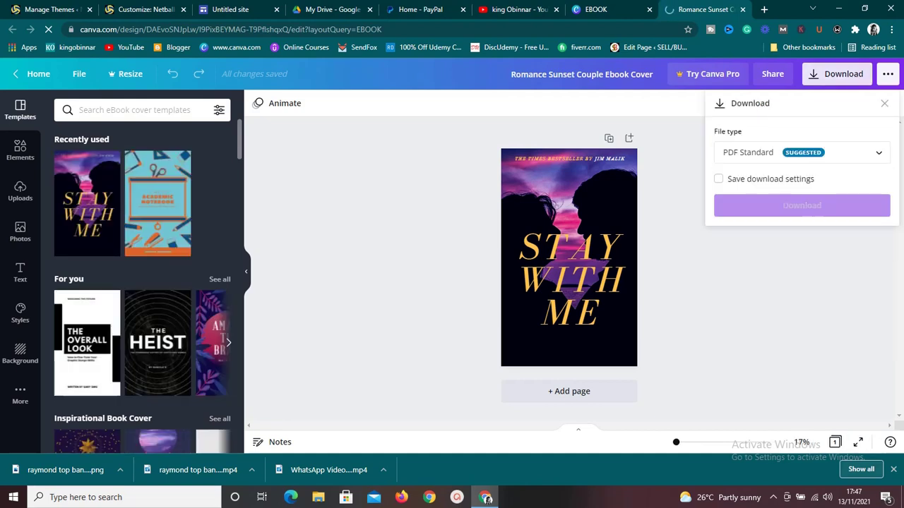
pyautogui.click(801, 205)
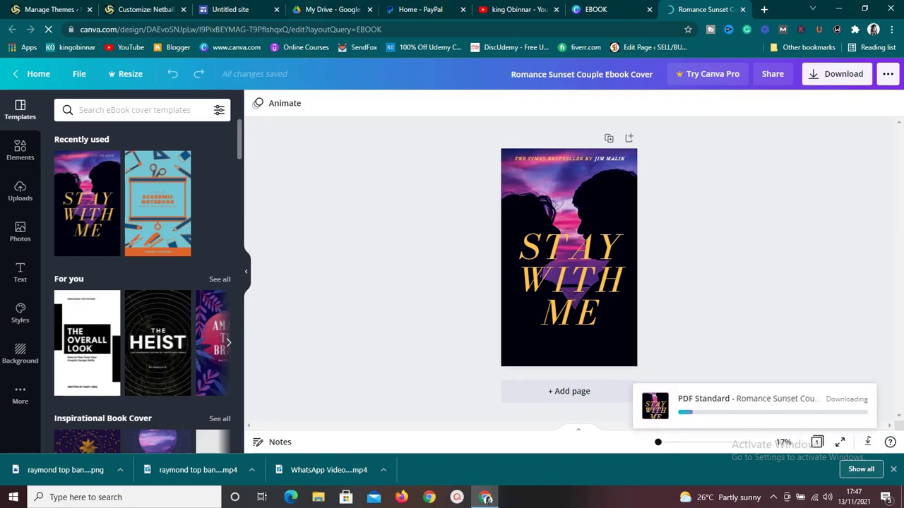
# Return to the Google Sites editor and add the layout with one image beside a text column below the tagline.
pyautogui.hotkey('ctrl', '3')
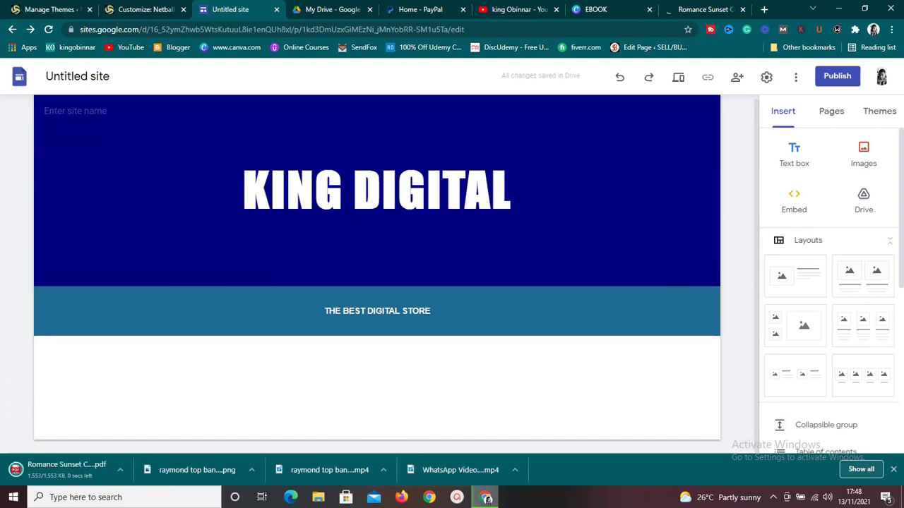
pyautogui.moveTo(794, 276); pyautogui.dragTo(404, 385)
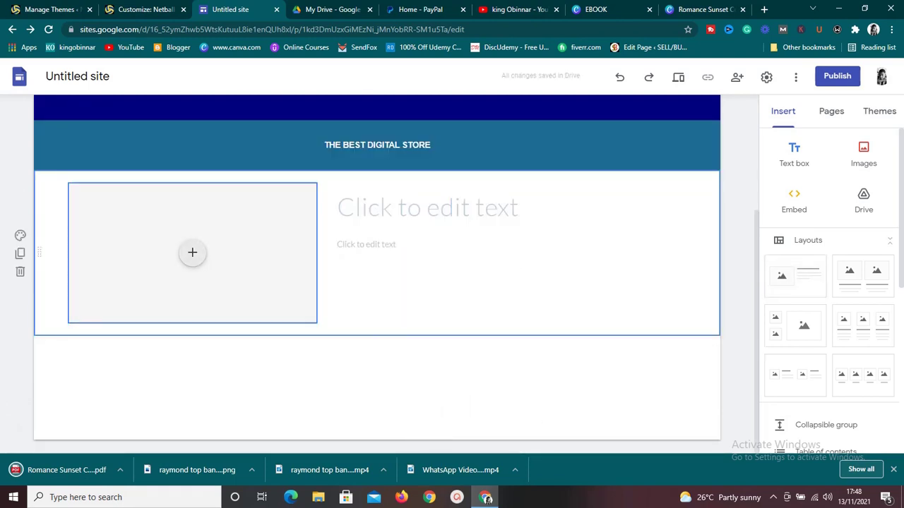
# Try to fill the new section's image placeholder with the downloaded PDF of the ebook cover.
pyautogui.click(192, 253)
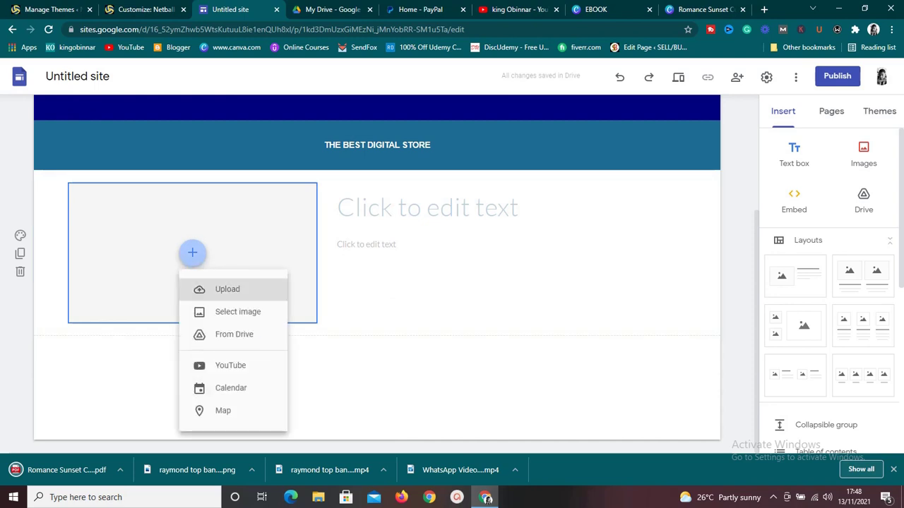
pyautogui.press('Escape')
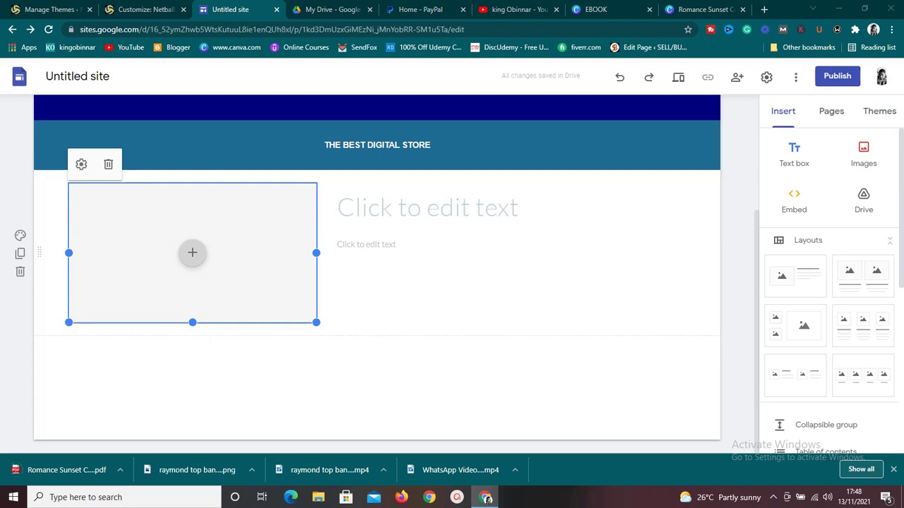
pyautogui.click(192, 252)
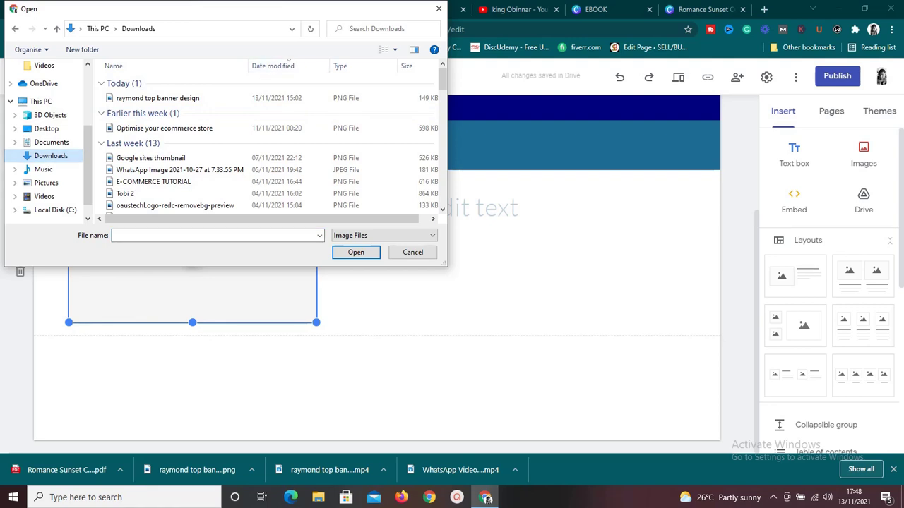
pyautogui.press('Escape')
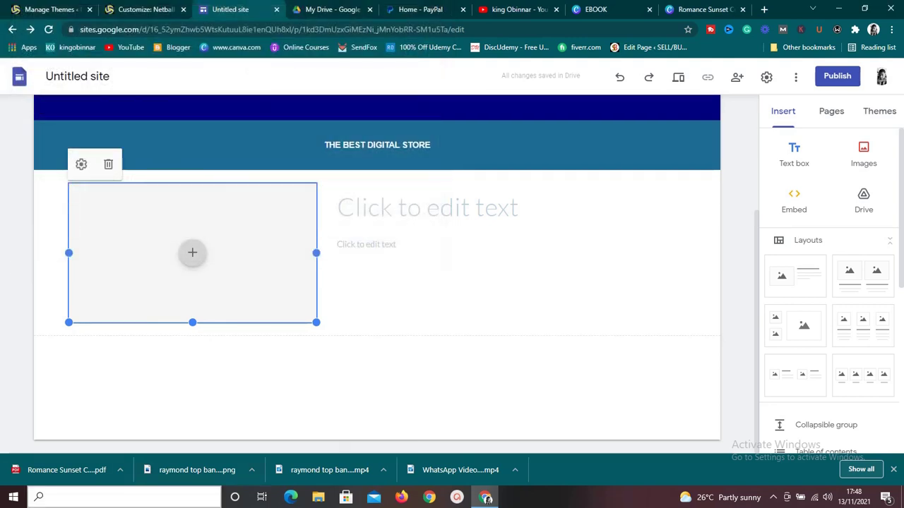
pyautogui.moveTo(66, 470); pyautogui.dragTo(154, 265)
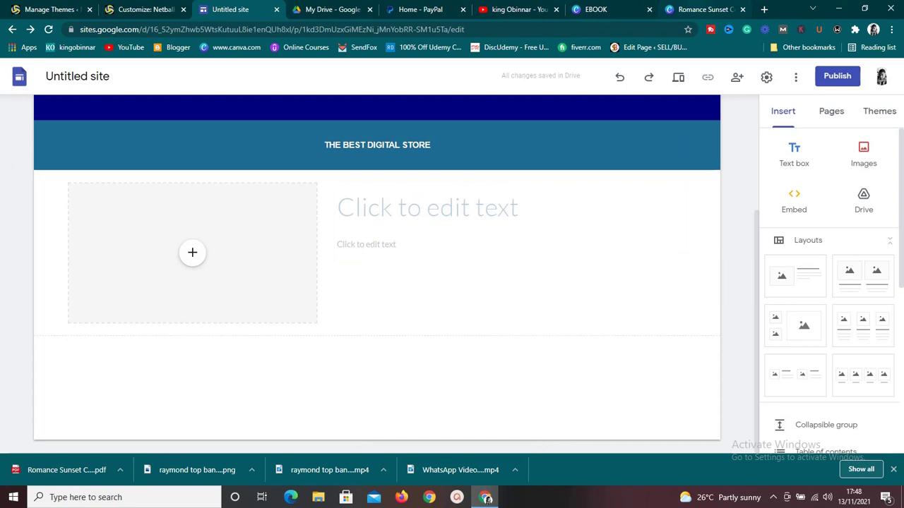
# Switch back to the Canva ebook cover design and download it as a PNG.
pyautogui.click(703, 9)
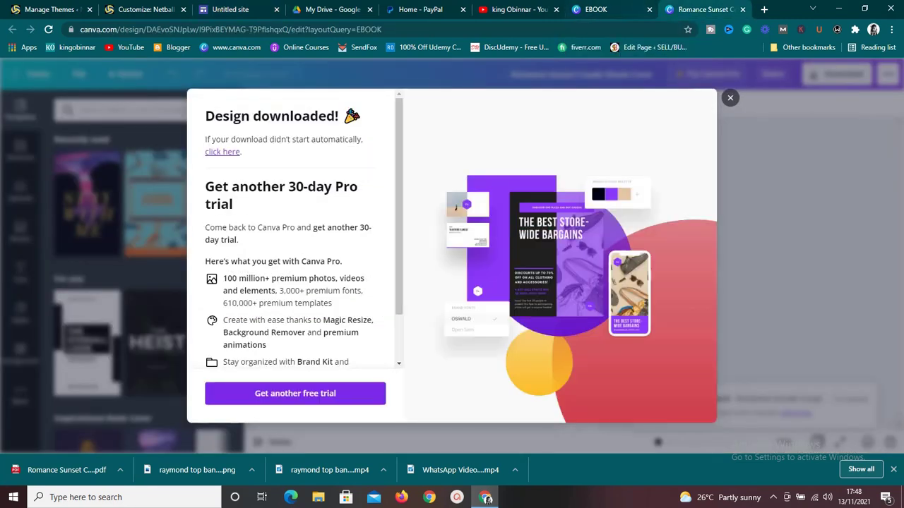
pyautogui.click(730, 97)
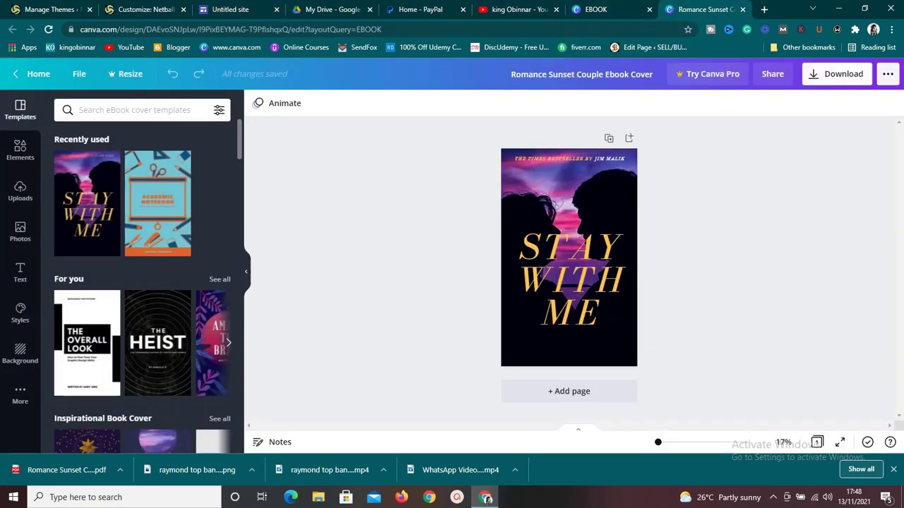
pyautogui.click(836, 73)
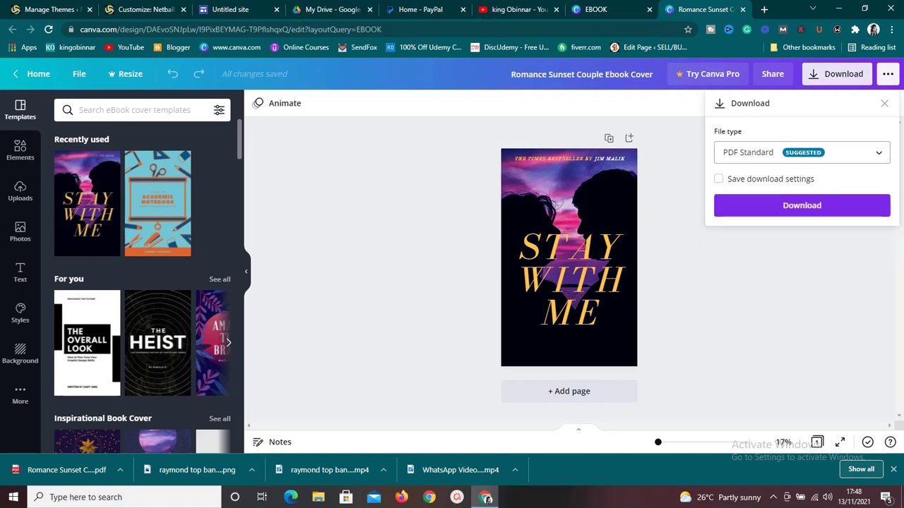
pyautogui.click(801, 152)
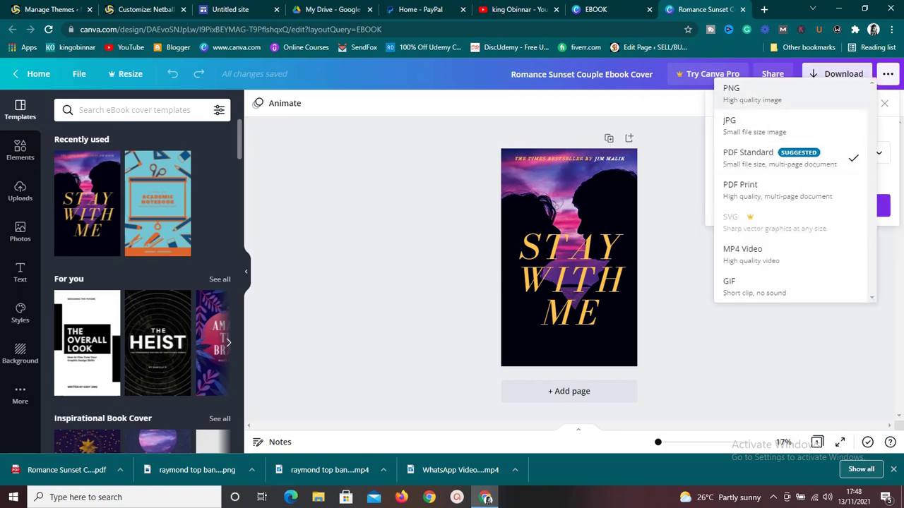
pyautogui.click(734, 88)
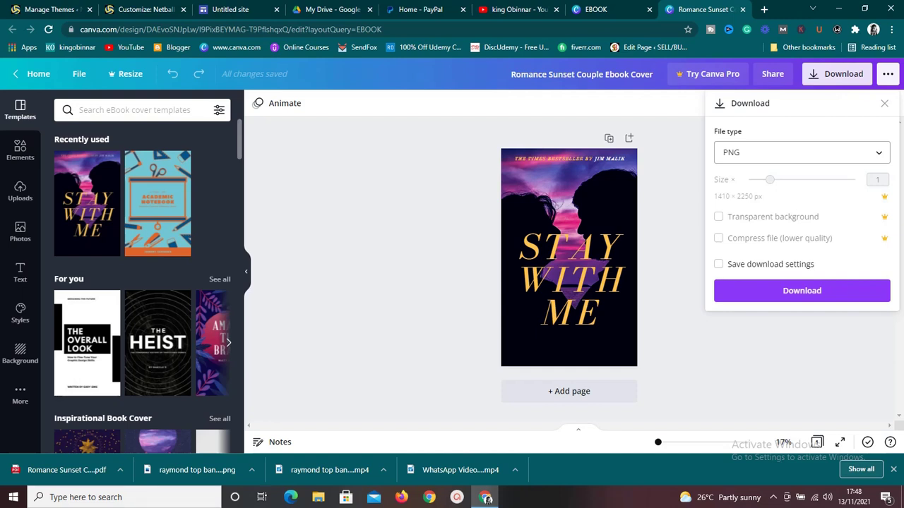
pyautogui.click(801, 290)
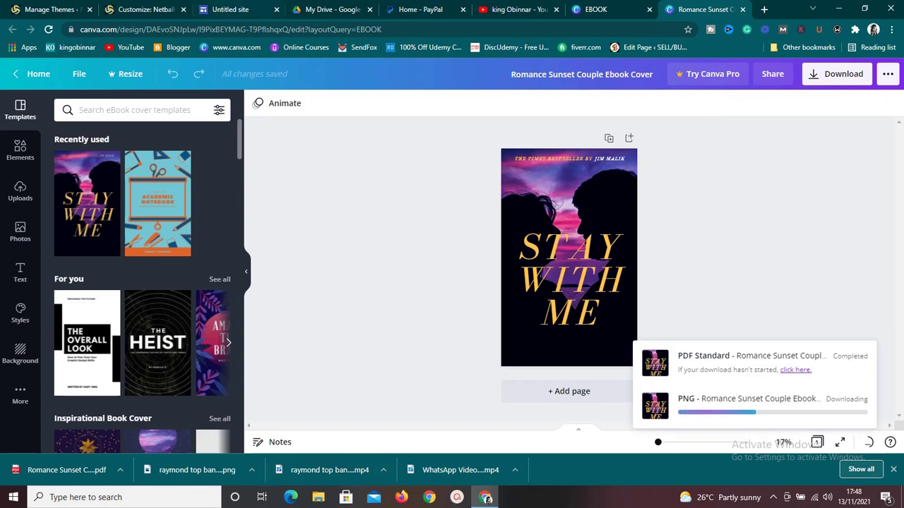
# Place the downloaded PNG cover in the Google Sites image placeholder and narrow it to a portrait book-cover shape.
pyautogui.hotkey('ctrl', '3')
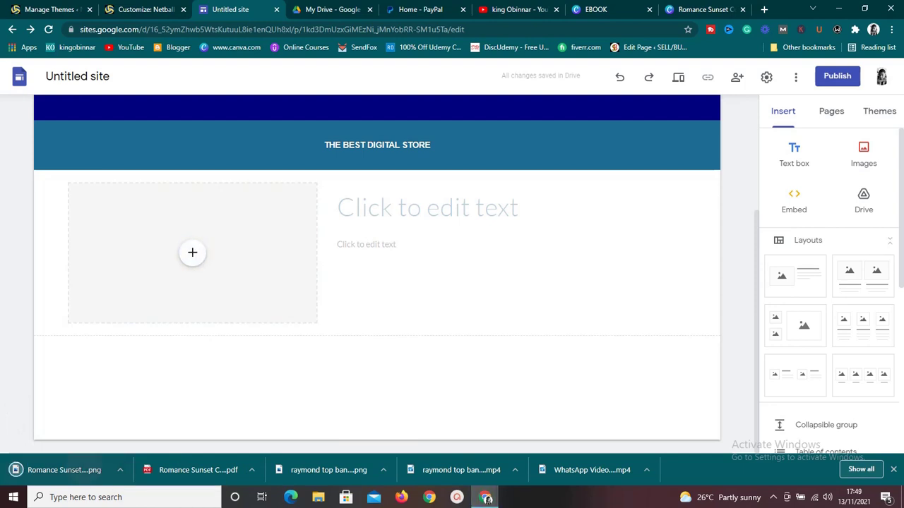
pyautogui.moveTo(56, 469); pyautogui.dragTo(102, 254)
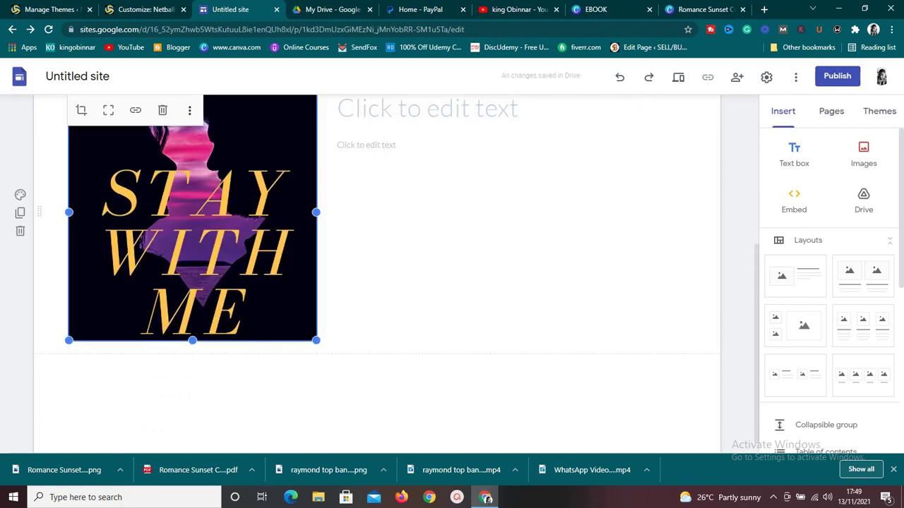
pyautogui.moveTo(315, 212); pyautogui.dragTo(211, 212)
pyautogui.moveTo(140, 340); pyautogui.dragTo(140, 341)
# Enter "STAY WITH ME" as the title text beside the book cover.
pyautogui.click(423, 171)
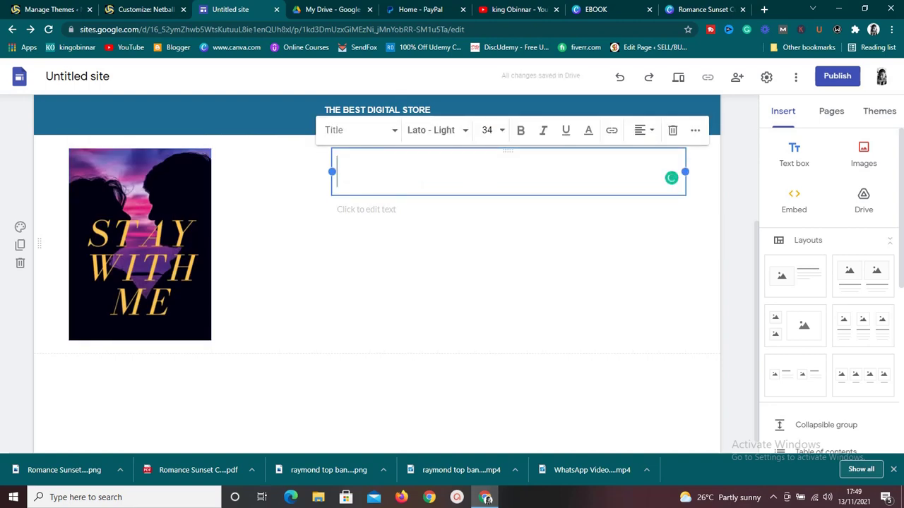
pyautogui.write('STA')
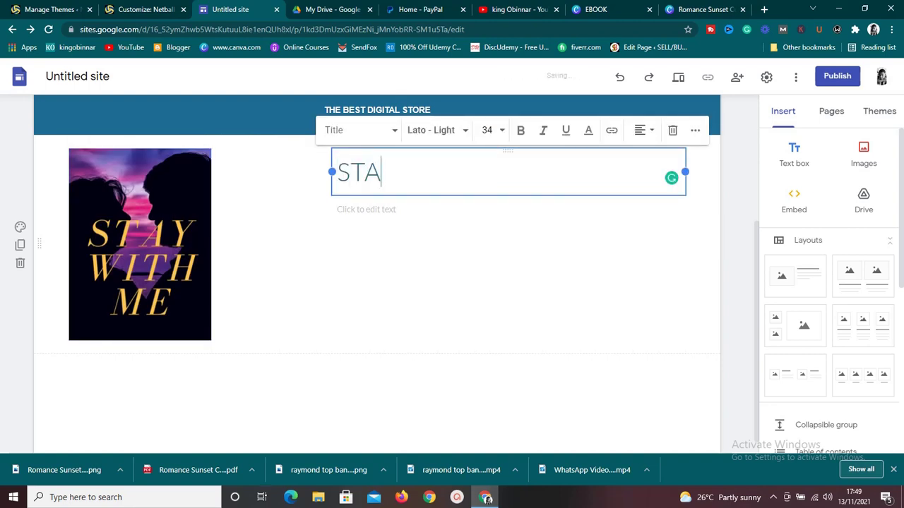
pyautogui.write('Y WITH ME')
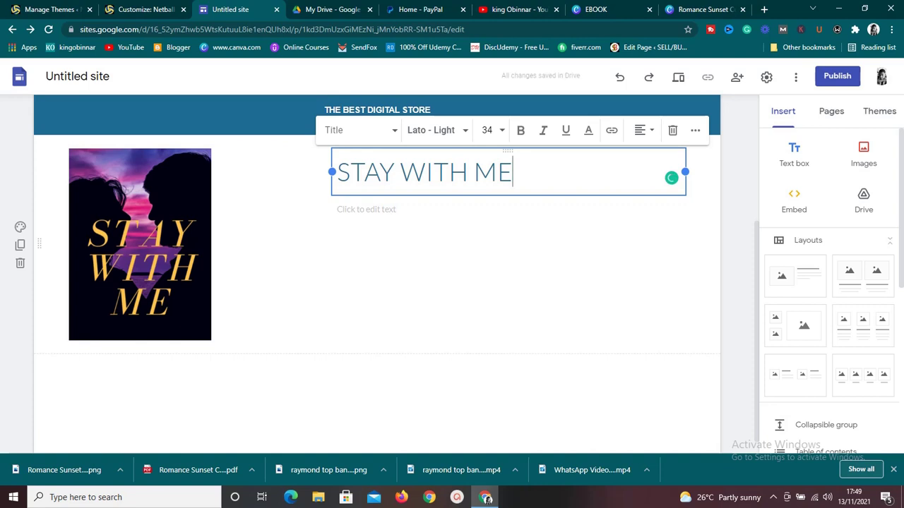
# Make the "STAY WITH ME" title bold and centre-align it.
pyautogui.tripleClick(425, 173)
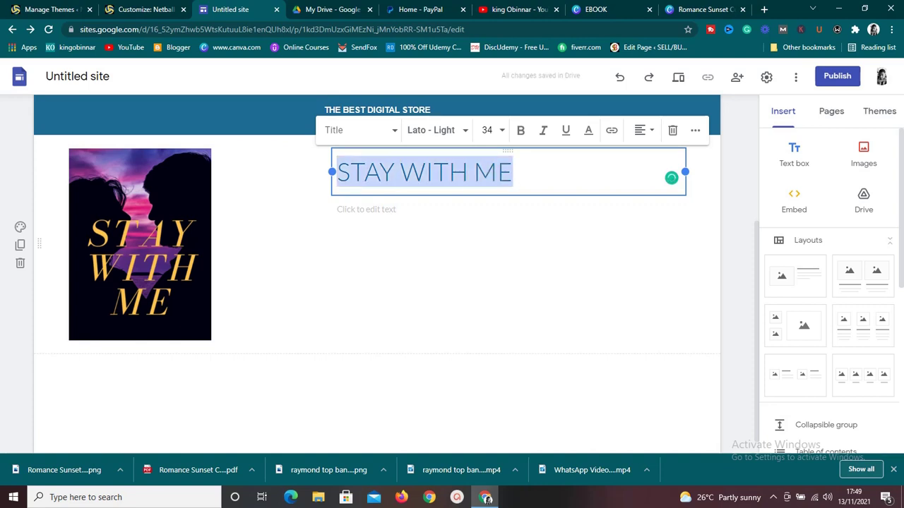
pyautogui.click(520, 130)
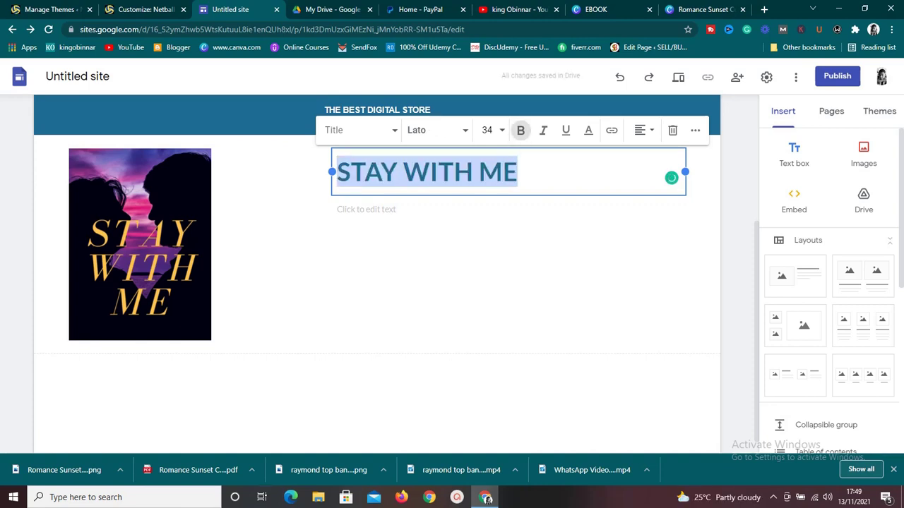
pyautogui.click(644, 130)
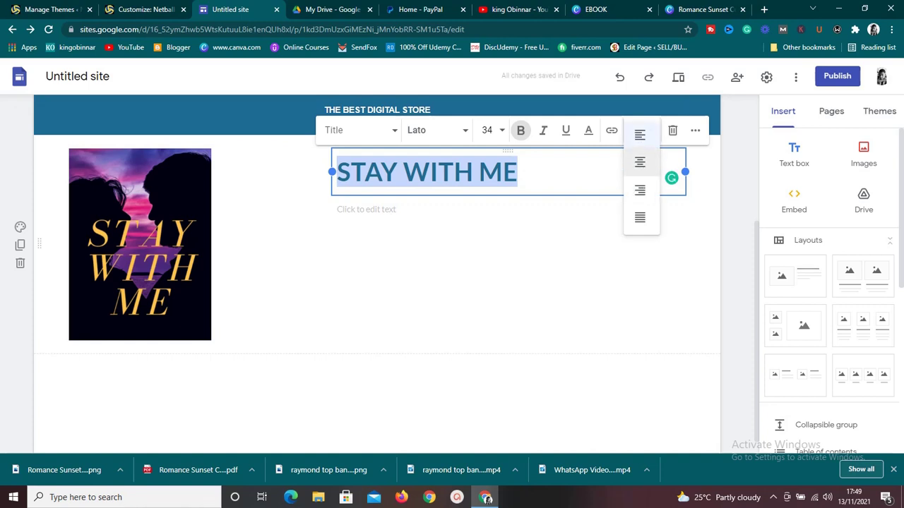
pyautogui.click(639, 162)
pyautogui.press('Escape')
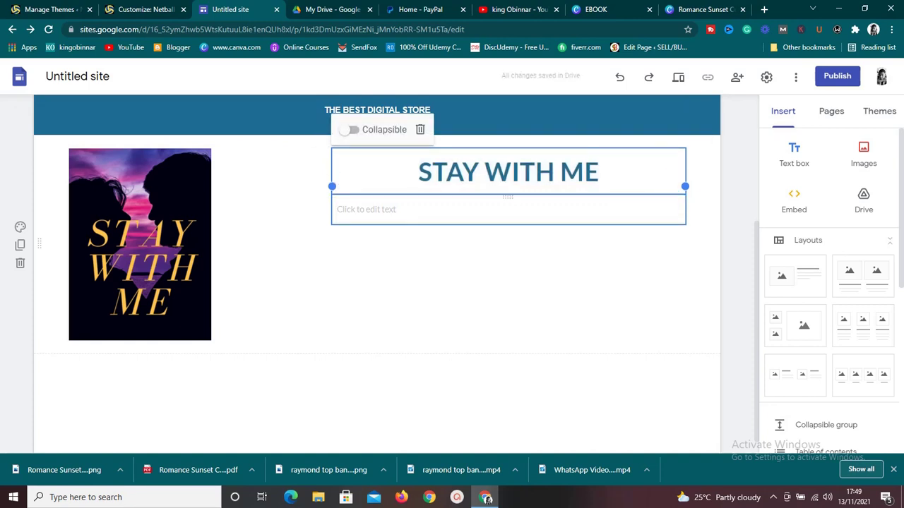
# Fill the description text below the title with six lines of random capital letters as placeholder text, starting with "THDHDJJDJDJDJJJDJ".
pyautogui.click(337, 209)
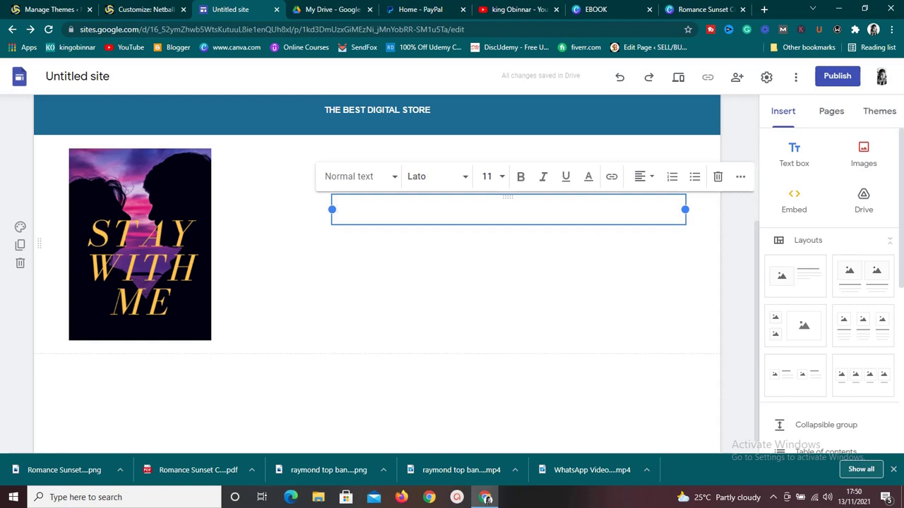
pyautogui.write('THDHDJJDJDJDJJ')
pyautogui.write('JDJ')
pyautogui.press('Return')
pyautogui.write('HDJJDJJDJJDHHDHFJFJFJF')
pyautogui.press('Return')
pyautogui.write('HHDJJJJDJHFFJLFLF')
pyautogui.press('Return')
pyautogui.write('JDJJJJJAHEUEUYUEUEUEU')
pyautogui.press('Return')
pyautogui.write('JJDUJUSEUUFGUFGUFAEJKFAKL')
pyautogui.press('Return')
pyautogui.write('UJ')
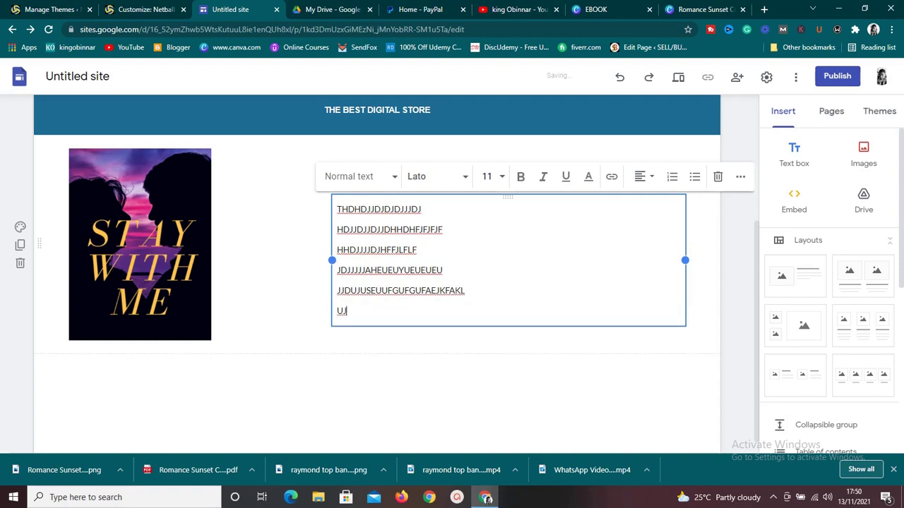
pyautogui.write('ADJUJGHDHU')
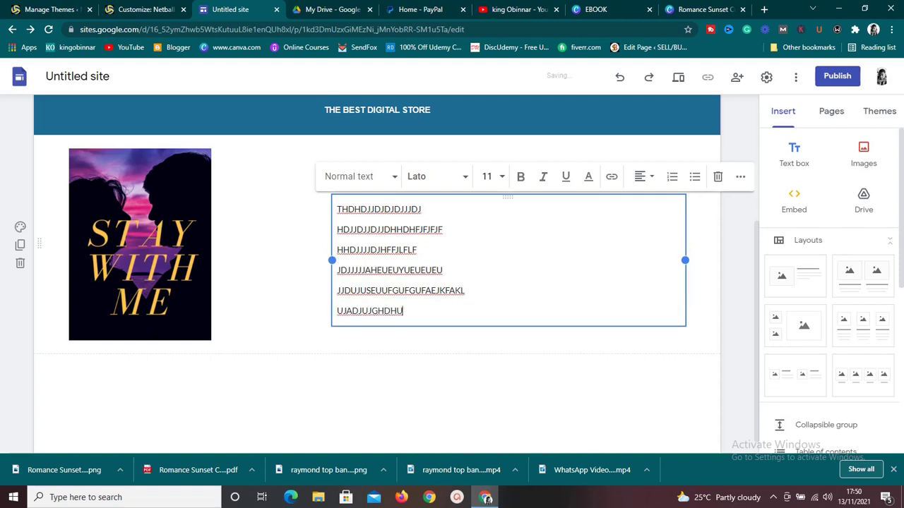
pyautogui.write('DJJJJJJJJJJJJJJJJJJHEDYHYHHD')
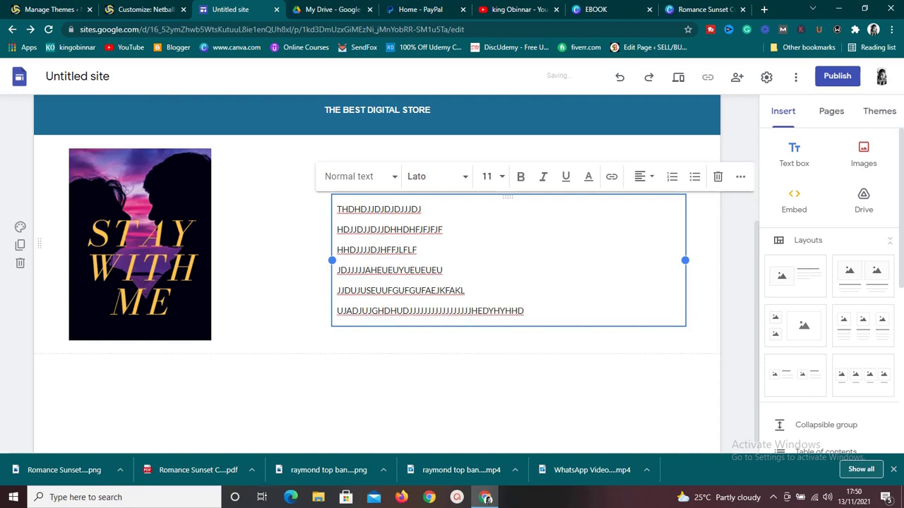
pyautogui.press('Escape')
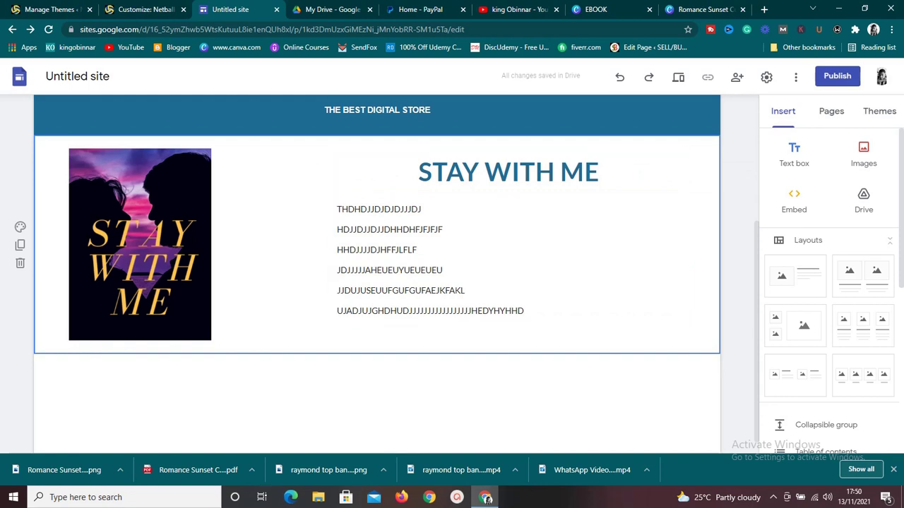
pyautogui.scroll(3, 377, 274)
pyautogui.scroll(-2, 377, 274)
pyautogui.scroll(3, 377, 274)
pyautogui.scroll(-4, 377, 274)
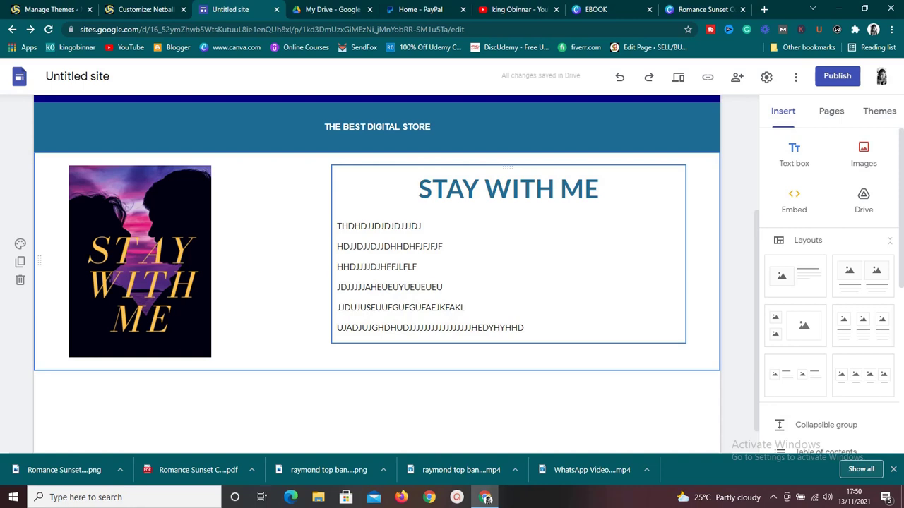
pyautogui.hotkey('ctrl', 'Tab')
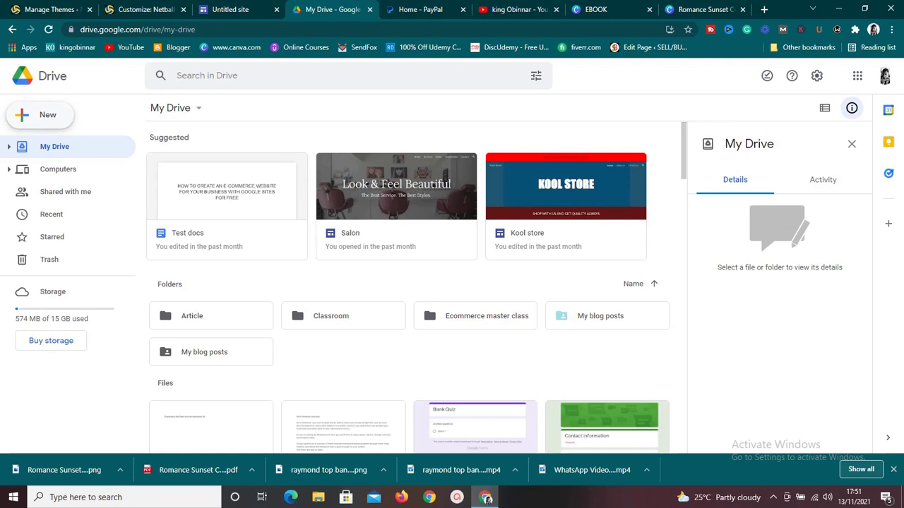
pyautogui.click(42, 115)
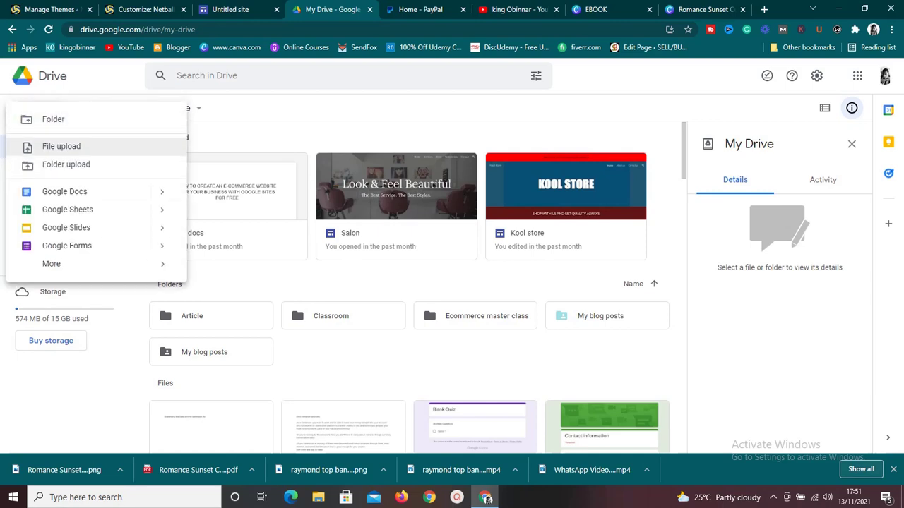
pyautogui.click(61, 146)
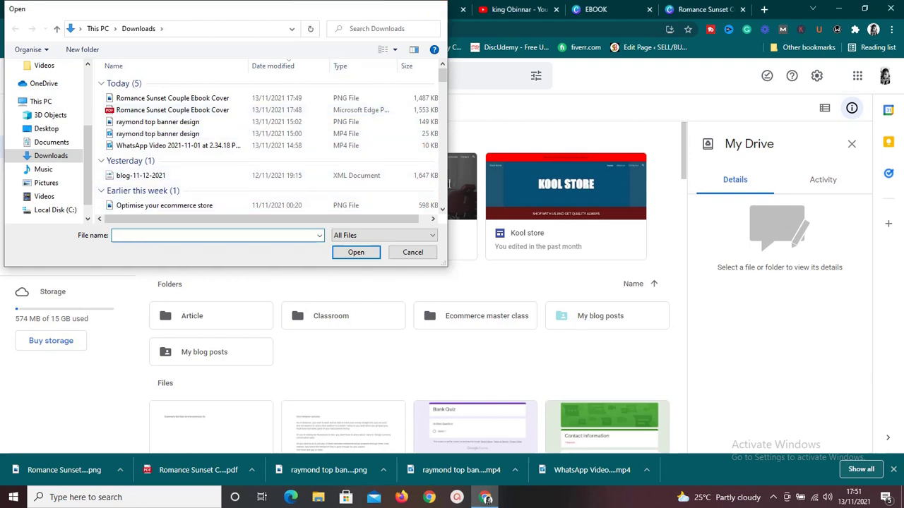
pyautogui.click(438, 8)
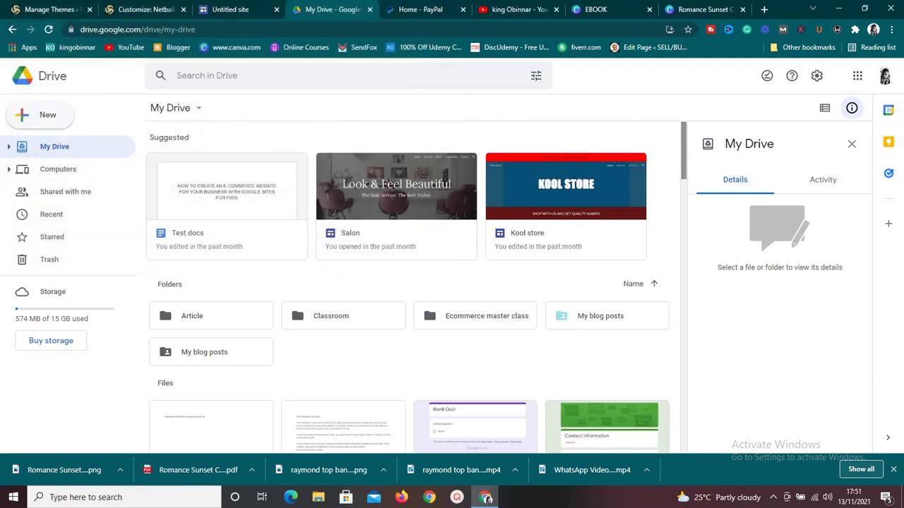
pyautogui.scroll(-8, 428, 305)
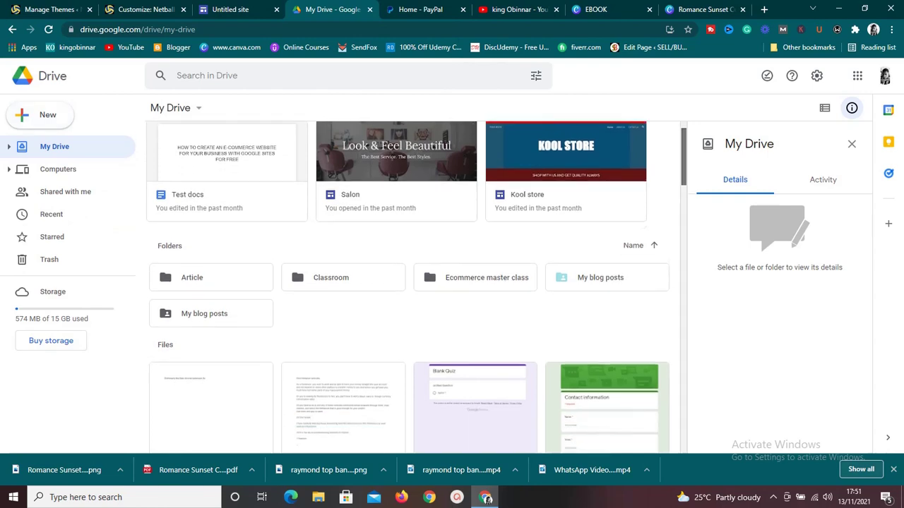
pyautogui.scroll(-3, 428, 305)
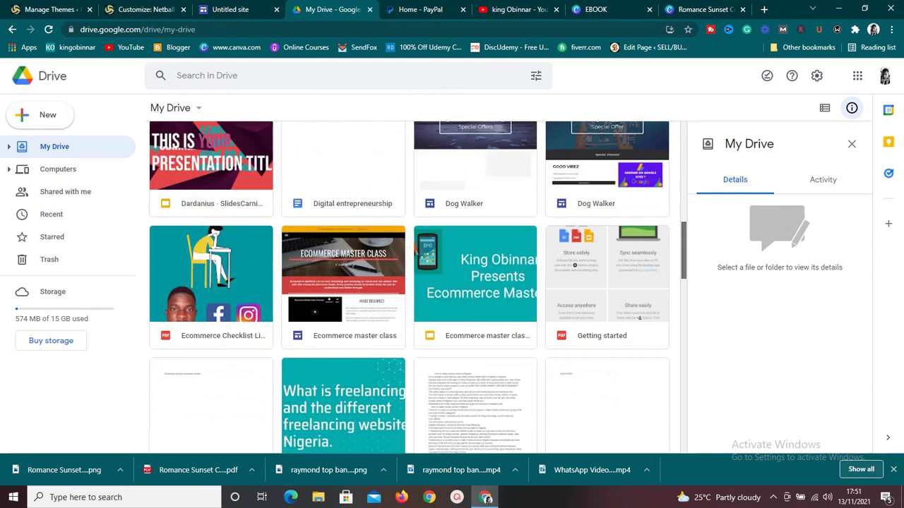
pyautogui.scroll(10, 428, 305)
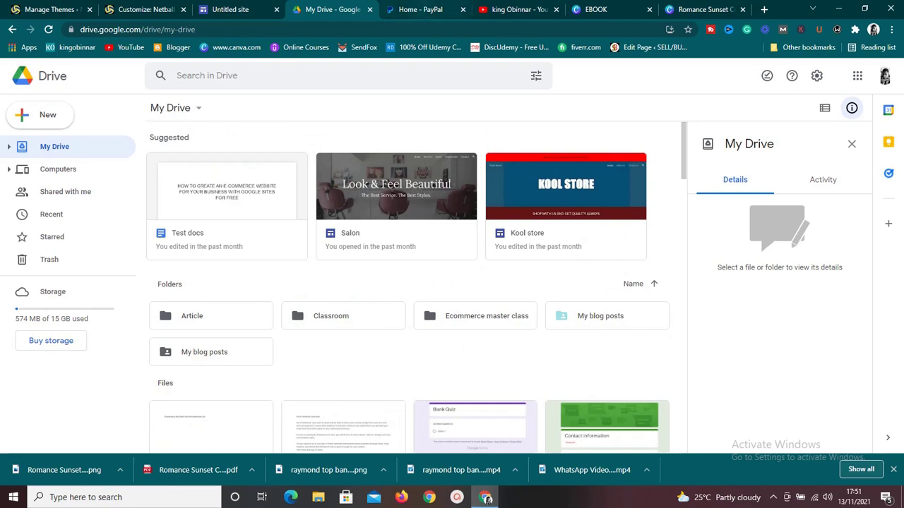
# Switch to PayPal, open the PayPal Buttons page and look over the available button types.
pyautogui.click(420, 10)
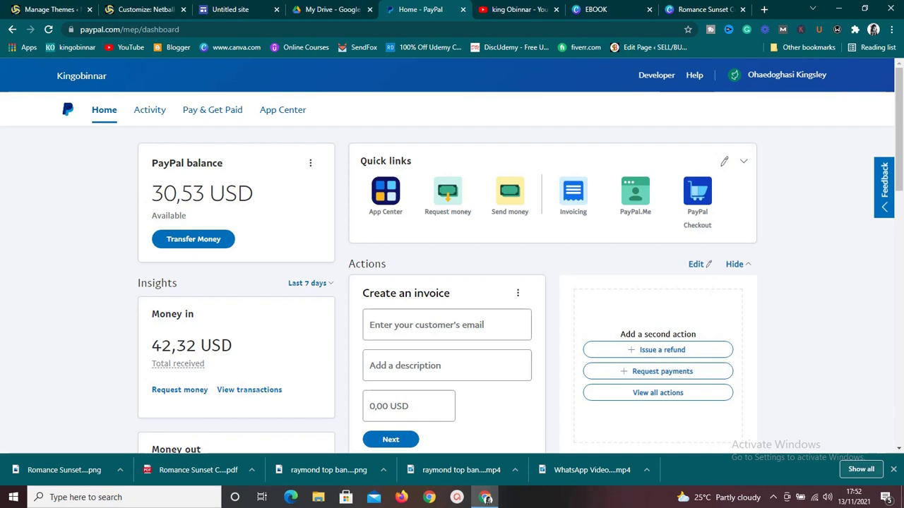
pyautogui.moveTo(212, 110)
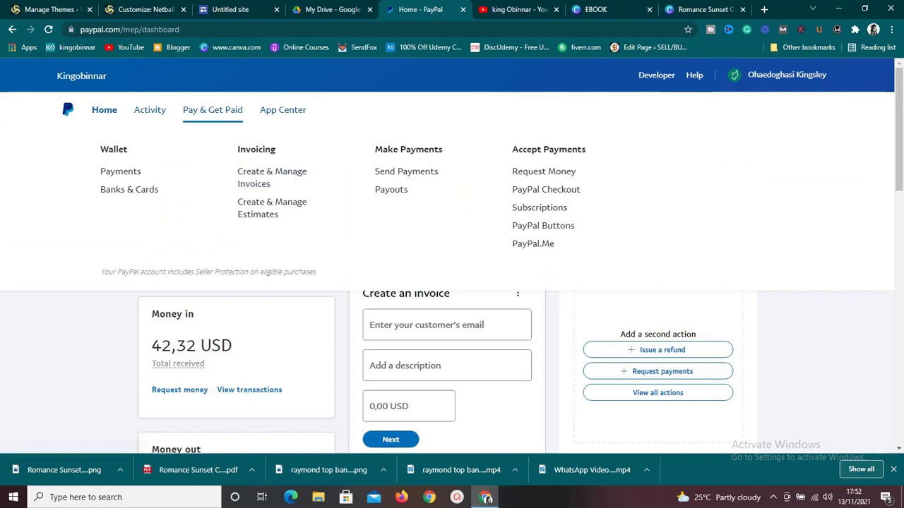
pyautogui.click(543, 226)
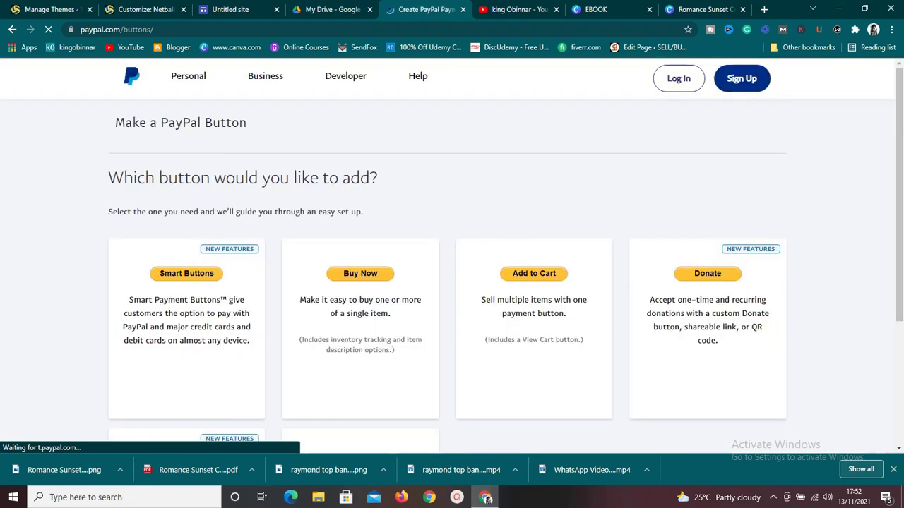
pyautogui.scroll(-3, 451, 258)
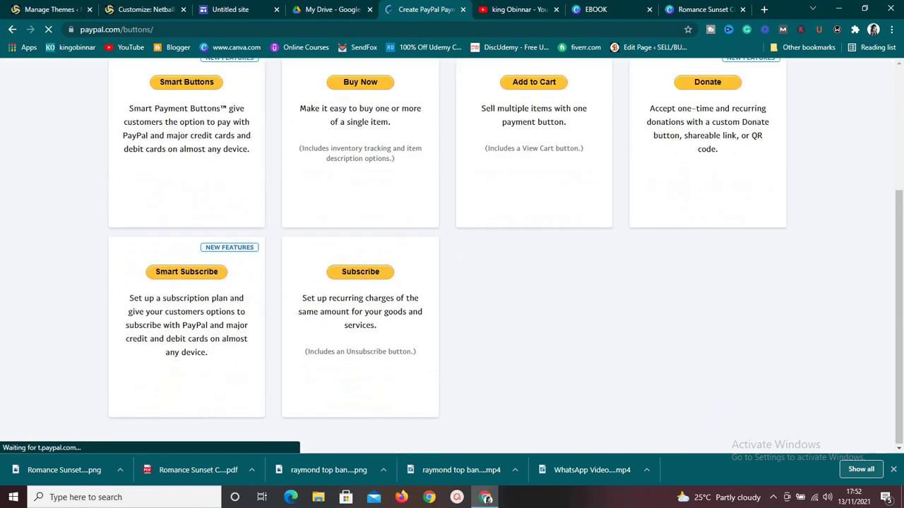
pyautogui.scroll(3, 452, 259)
pyautogui.scroll(-3, 452, 258)
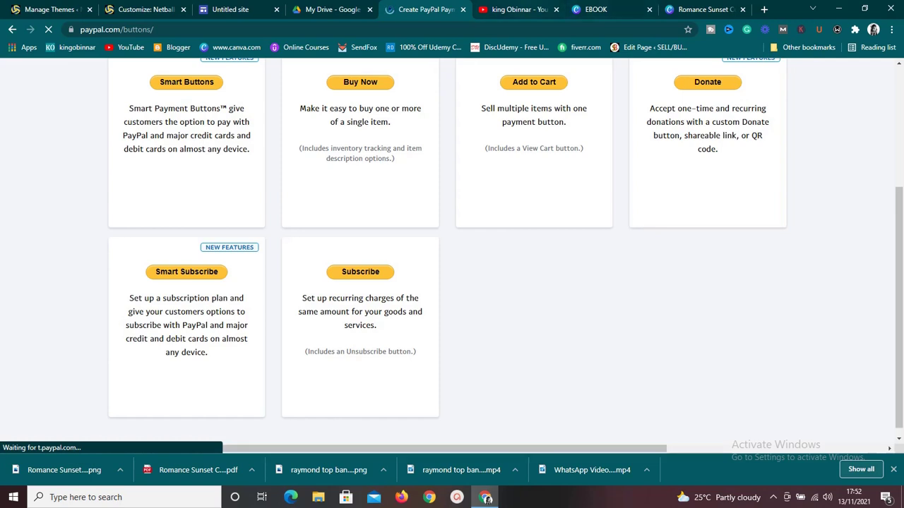
# Switch to the YouTube channel page and look through its uploaded videos.
pyautogui.hotkey('ctrl', 'Tab')
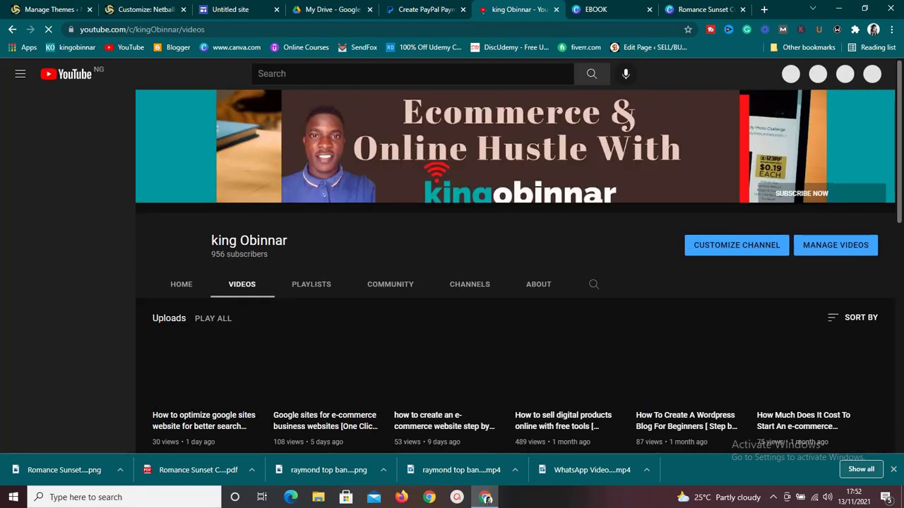
pyautogui.scroll(-2, 449, 356)
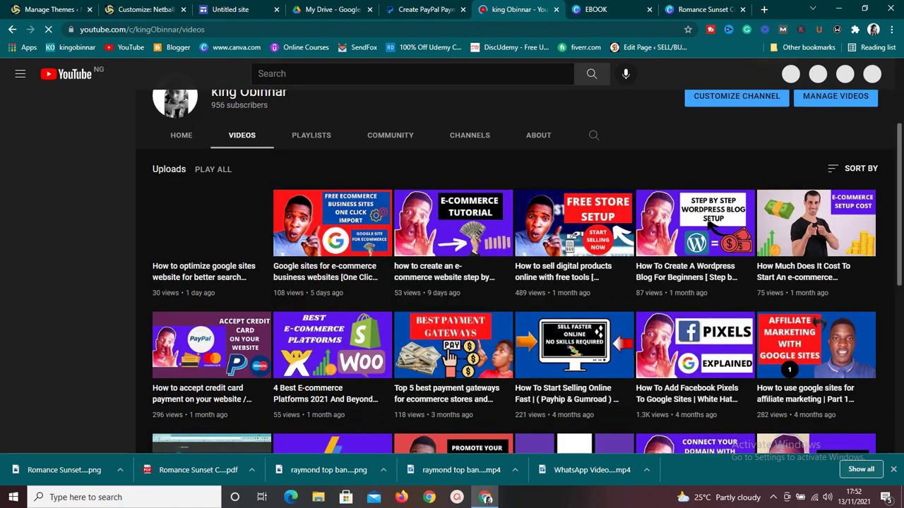
pyautogui.scroll(-2, 451, 282)
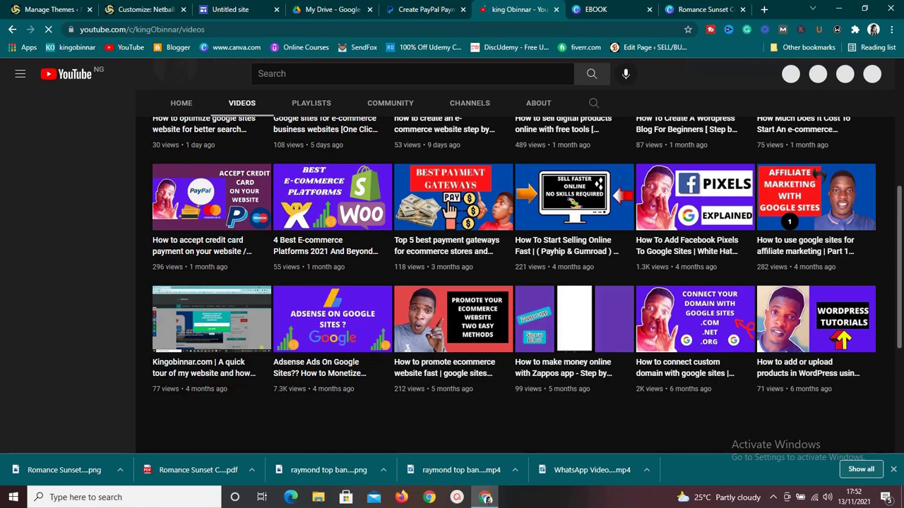
pyautogui.scroll(4, 452, 282)
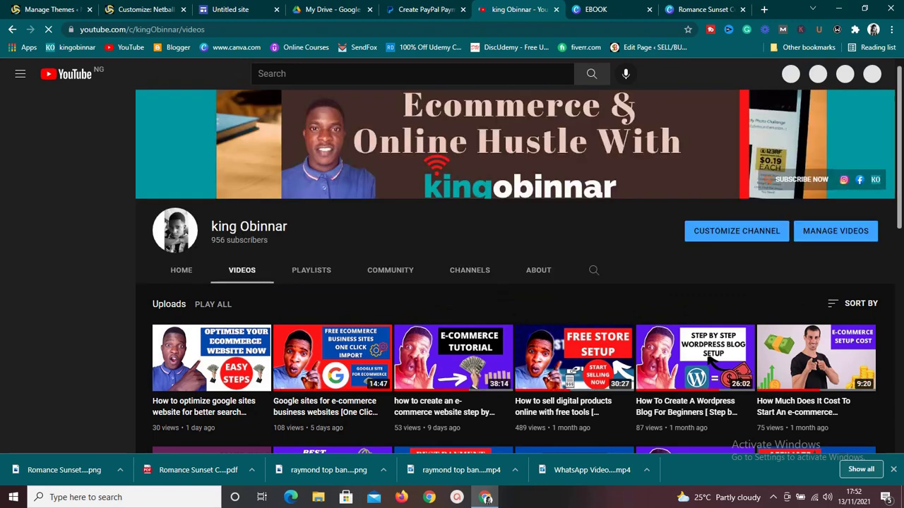
pyautogui.scroll(-5, 451, 282)
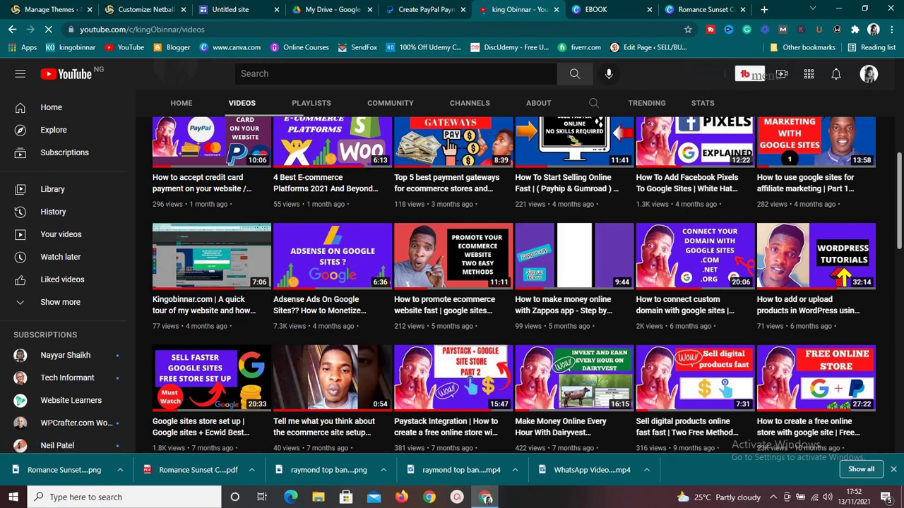
pyautogui.scroll(-2, 811, 297)
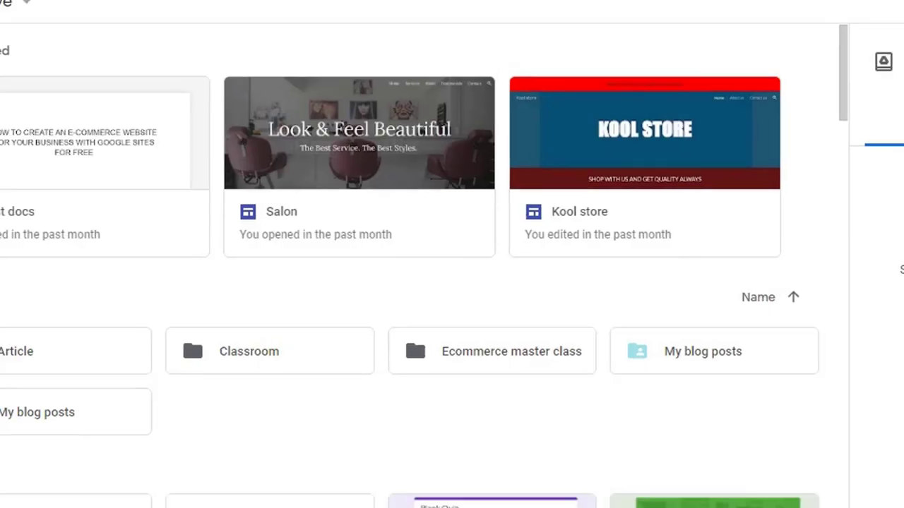
# Return to the PayPal button page and start creating a Buy Now button.
pyautogui.click(424, 7)
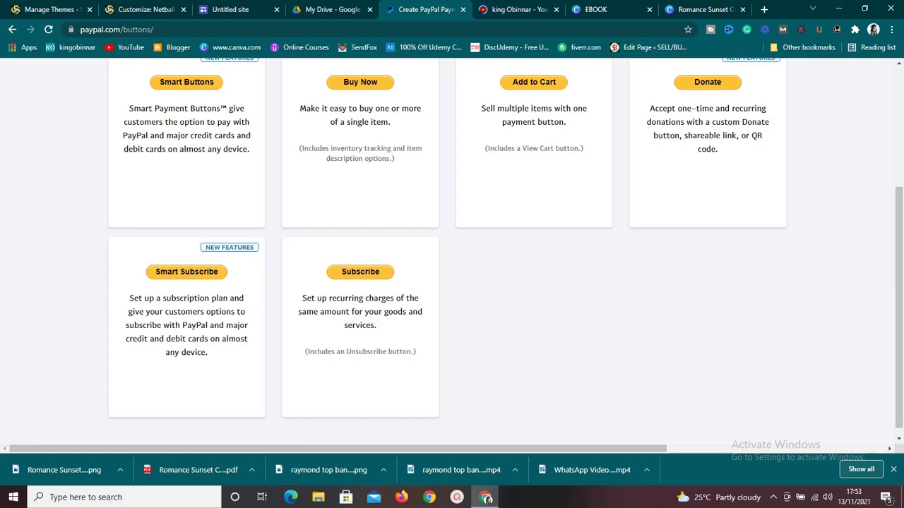
pyautogui.scroll(1, 452, 247)
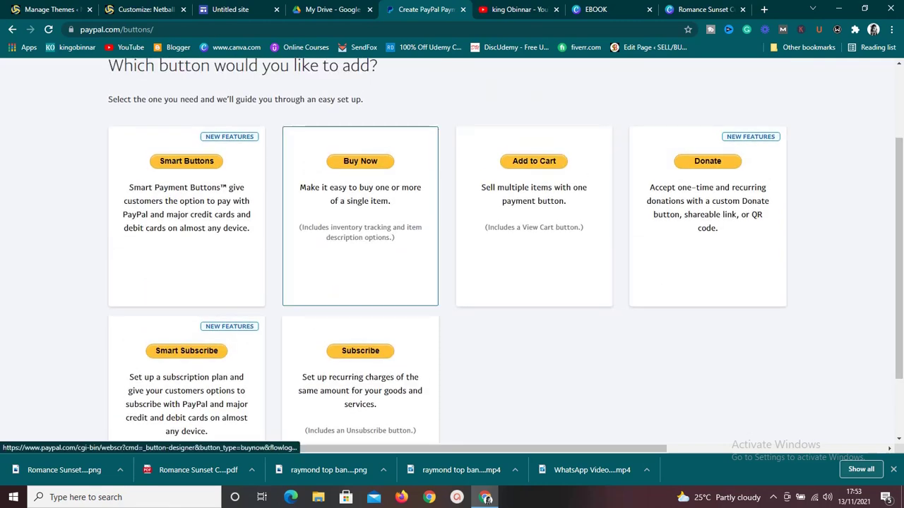
pyautogui.click(360, 212)
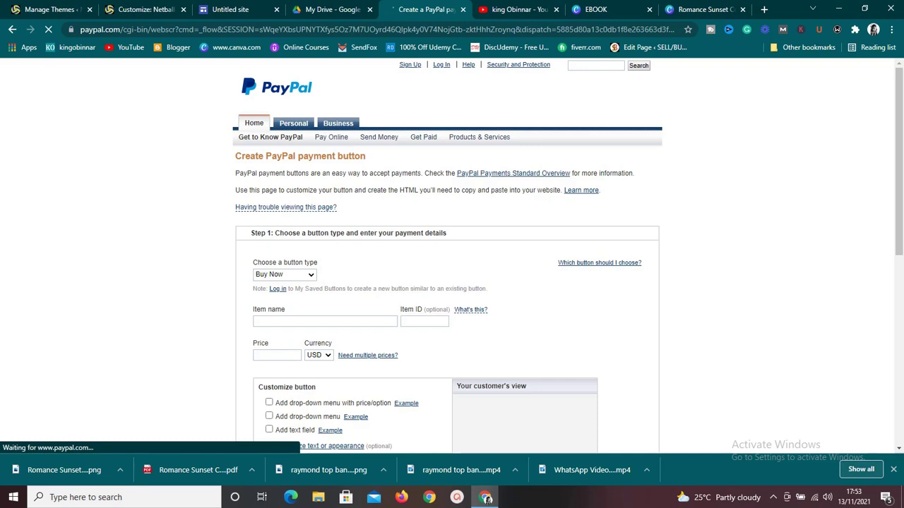
# Enter "STAY WITH ME" as the payment button's item name and set its price to 10 USD.
pyautogui.click(325, 321)
pyautogui.write('ST')
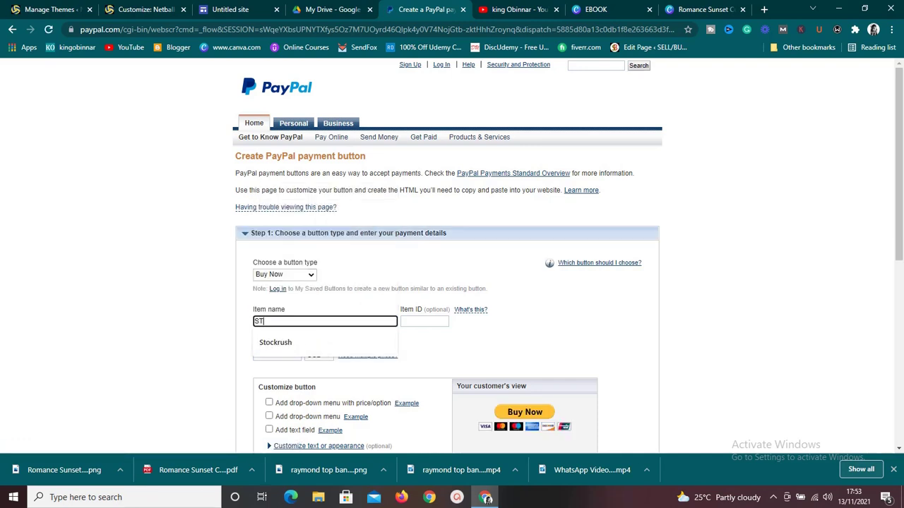
pyautogui.write('AY W')
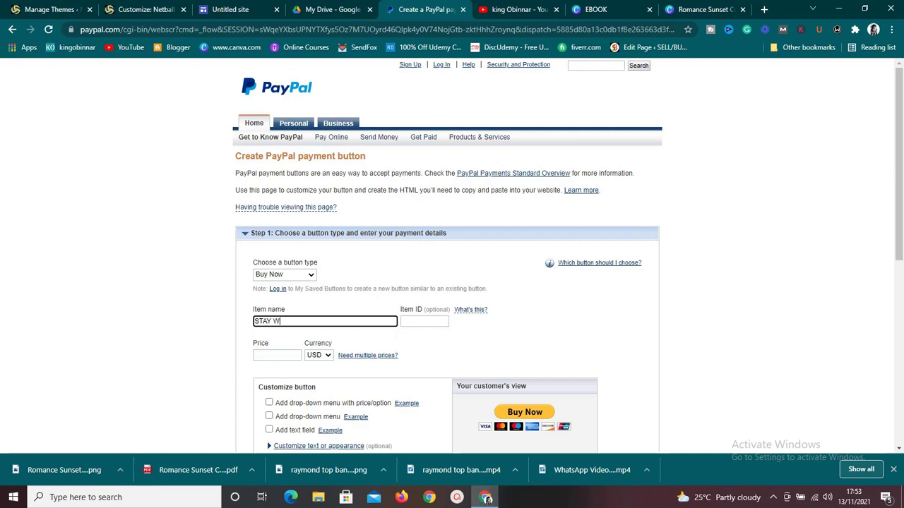
pyautogui.write('ITH ME')
pyautogui.click(276, 355)
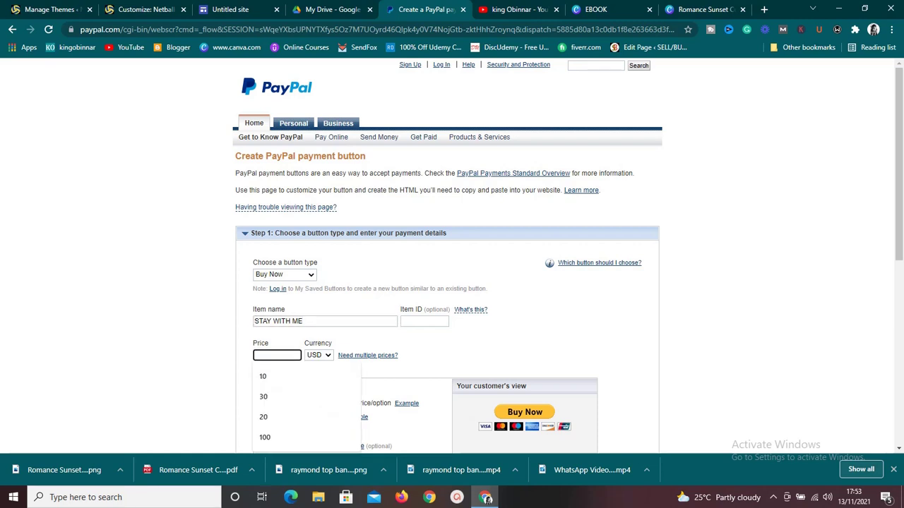
pyautogui.write('10')
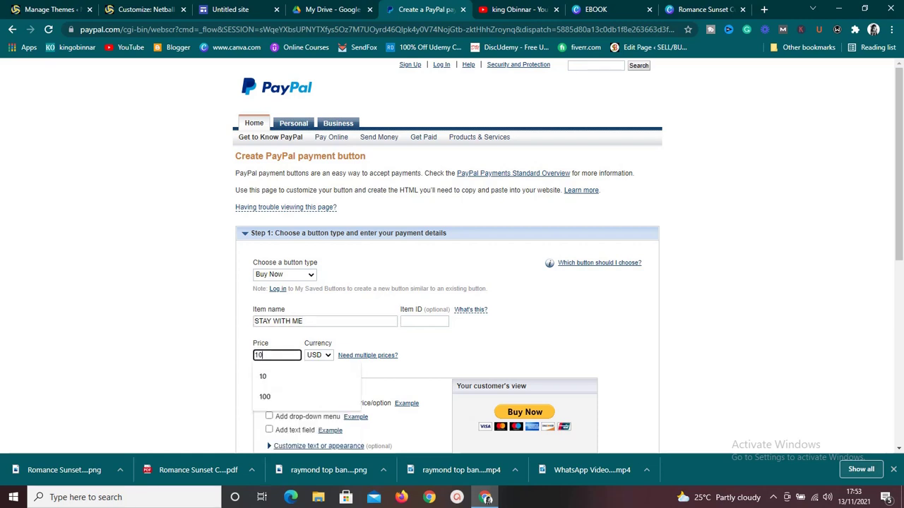
# Look over the button form's inventory tracking and advanced features sections, and log in to the PayPal account.
pyautogui.moveTo(899, 165); pyautogui.dragTo(899, 242)
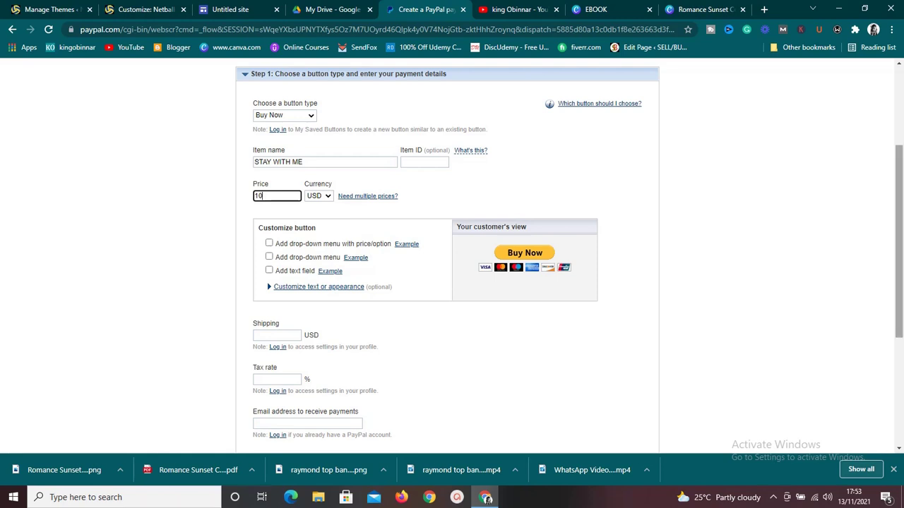
pyautogui.moveTo(900, 242); pyautogui.dragTo(899, 315)
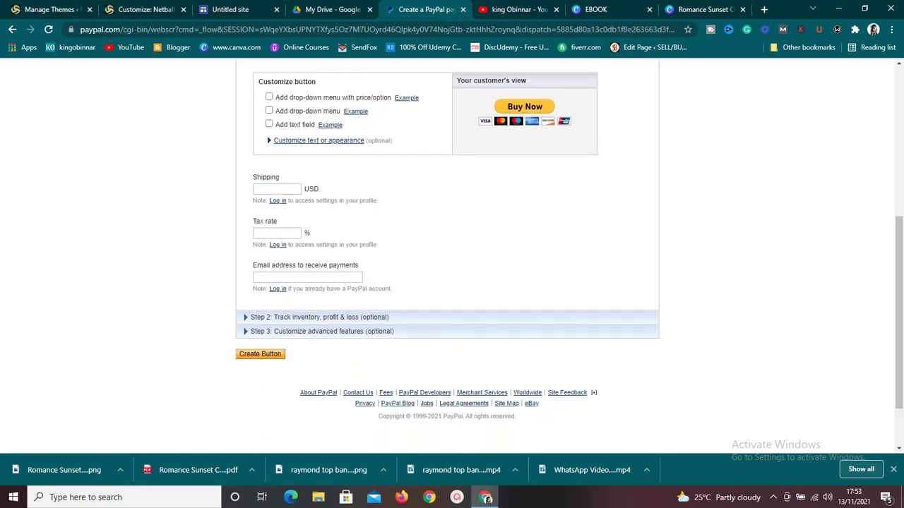
pyautogui.click(325, 317)
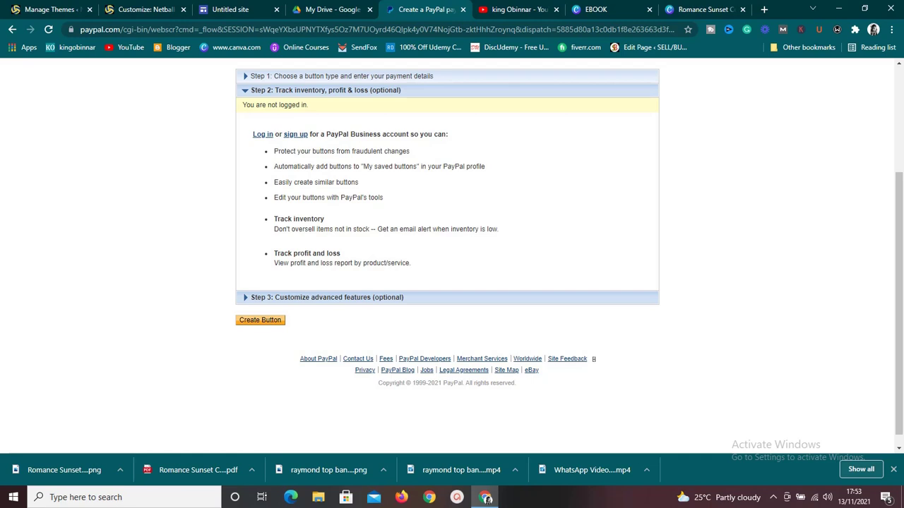
pyautogui.click(325, 297)
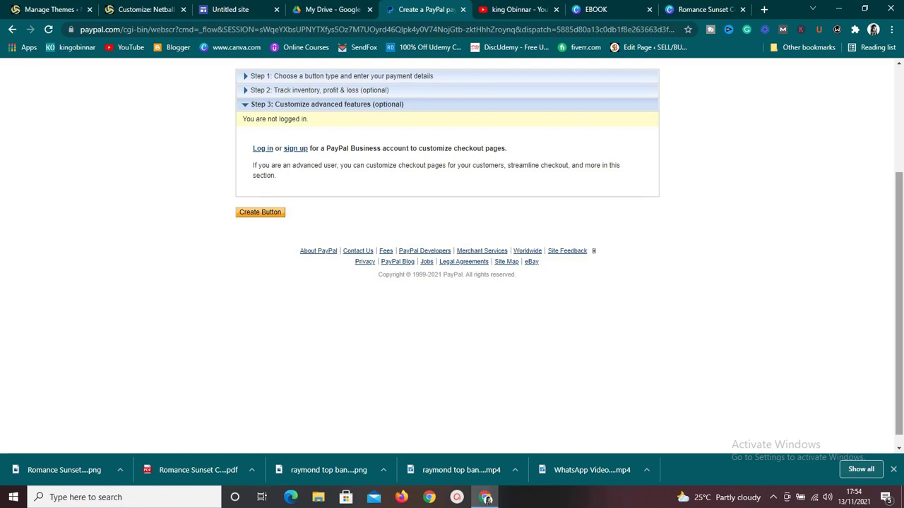
pyautogui.scroll(3, 447, 247)
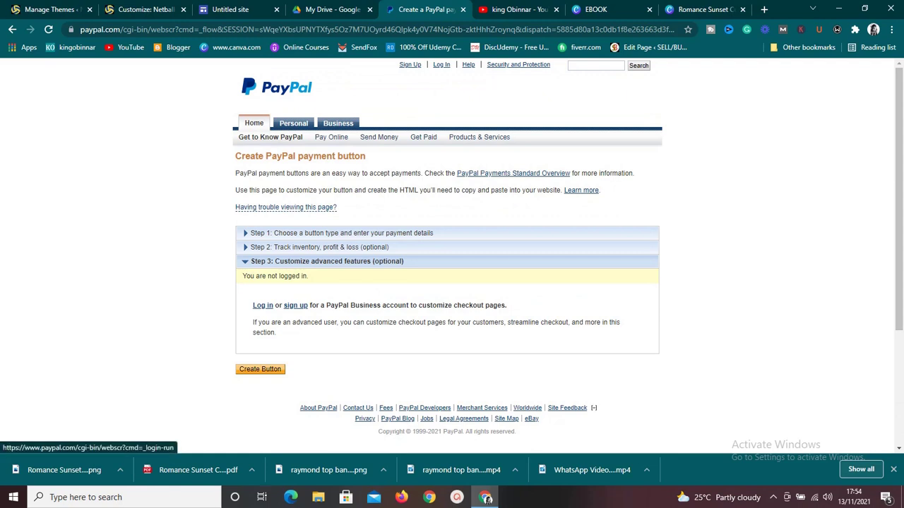
pyautogui.click(263, 305)
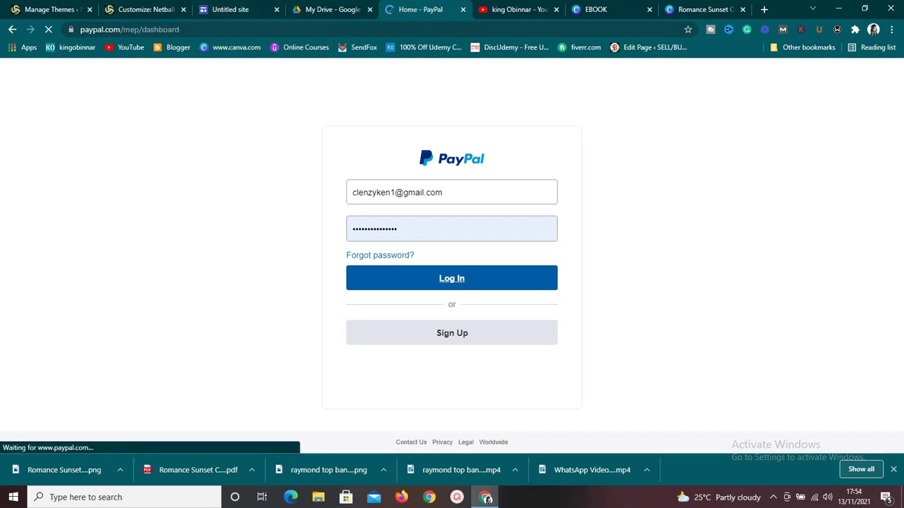
# Open the PayPal Buttons page from the account dashboard and start creating a new Buy Now button.
pyautogui.hotkey('ctrl', '3')
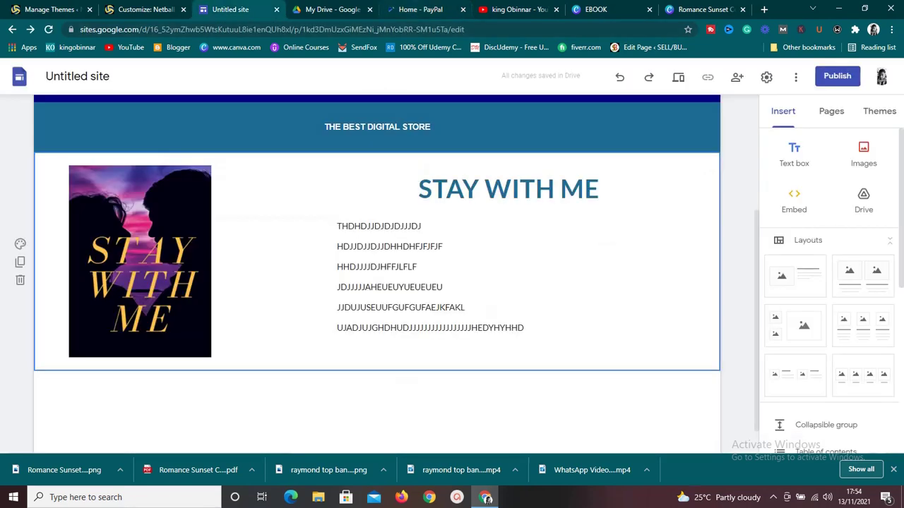
pyautogui.hotkey('ctrl', '5')
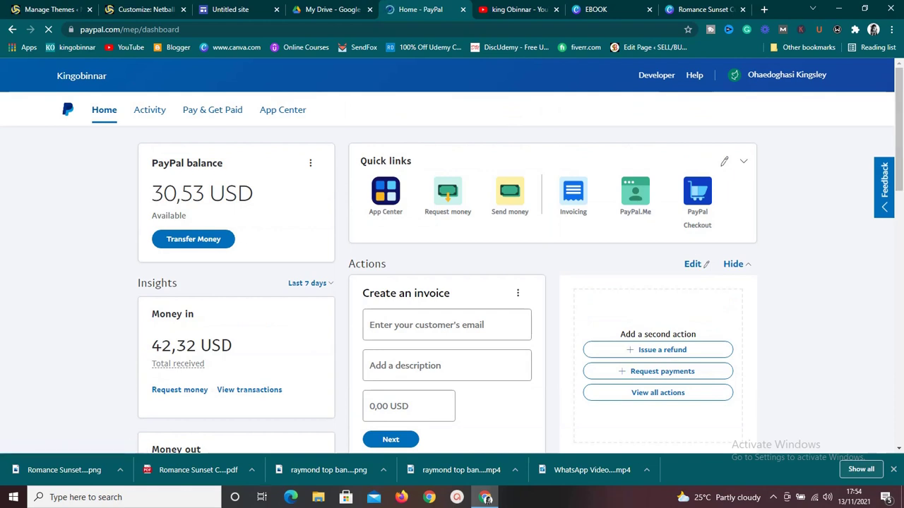
pyautogui.click(211, 109)
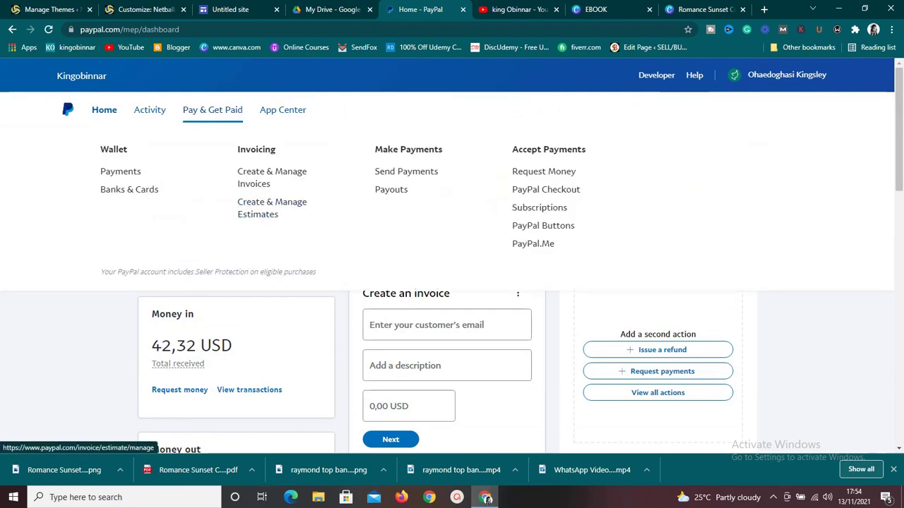
pyautogui.click(543, 225)
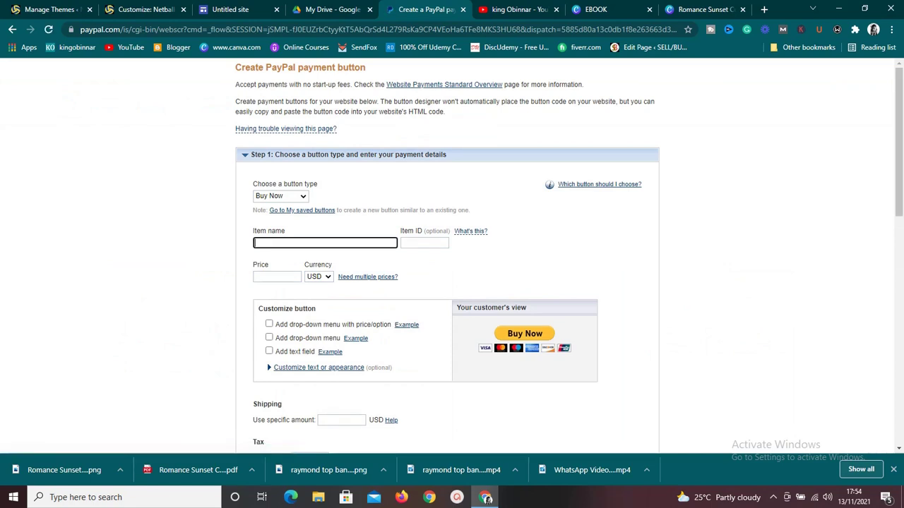
# Enter "STAY WITH ME" as the new button's item name and set the price to 10 USD.
pyautogui.write('STAY WITH ME')
pyautogui.press('Tab')
pyautogui.write('10')
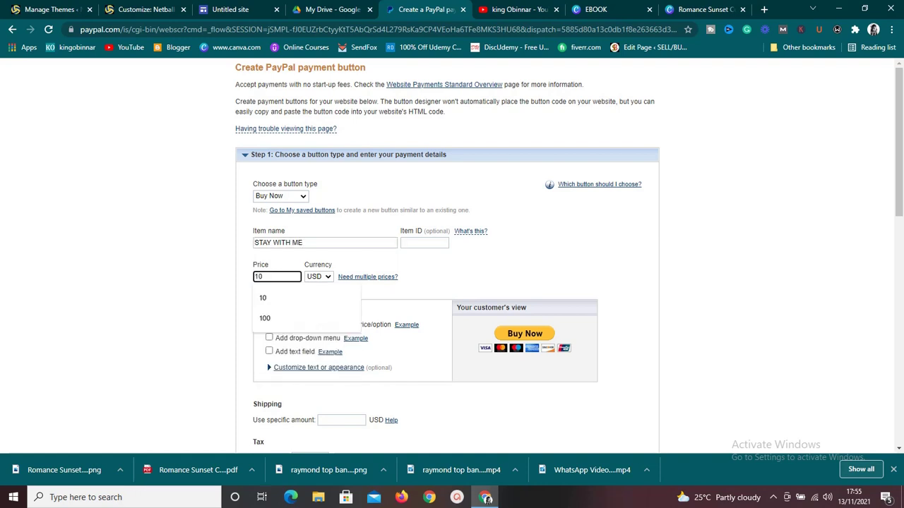
pyautogui.press('Tab')
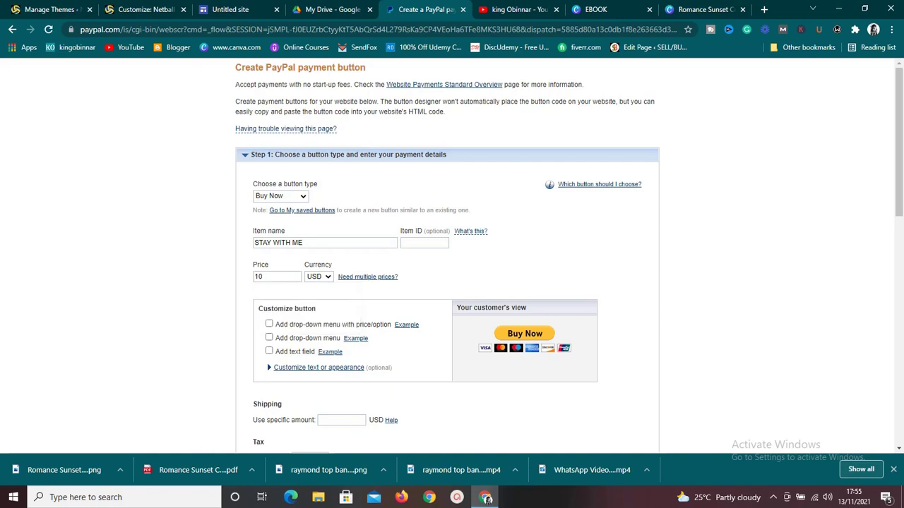
# Review the inventory tracking options, and in the advanced features enable taking customers to a URL when they finish checkout.
pyautogui.scroll(-1, 452, 254)
pyautogui.scroll(-2, 452, 254)
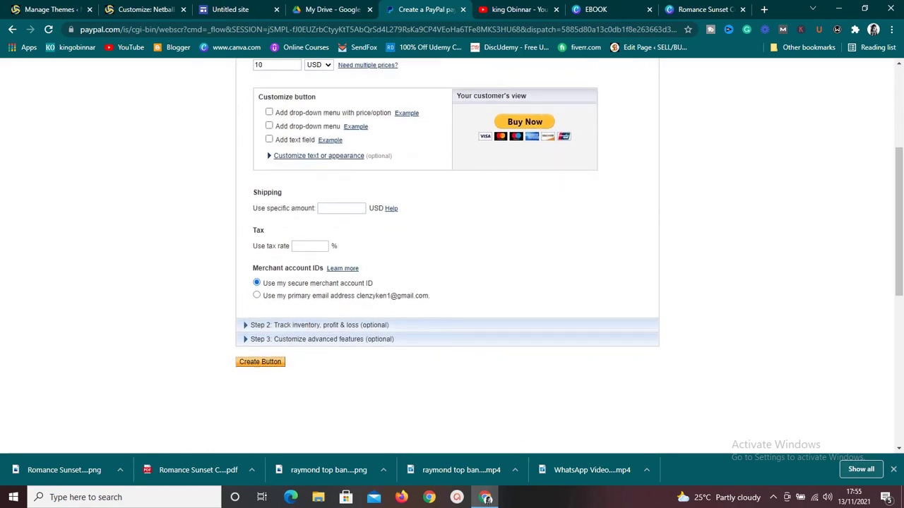
pyautogui.click(319, 325)
pyautogui.scroll(-3, 451, 255)
pyautogui.scroll(2, 446, 254)
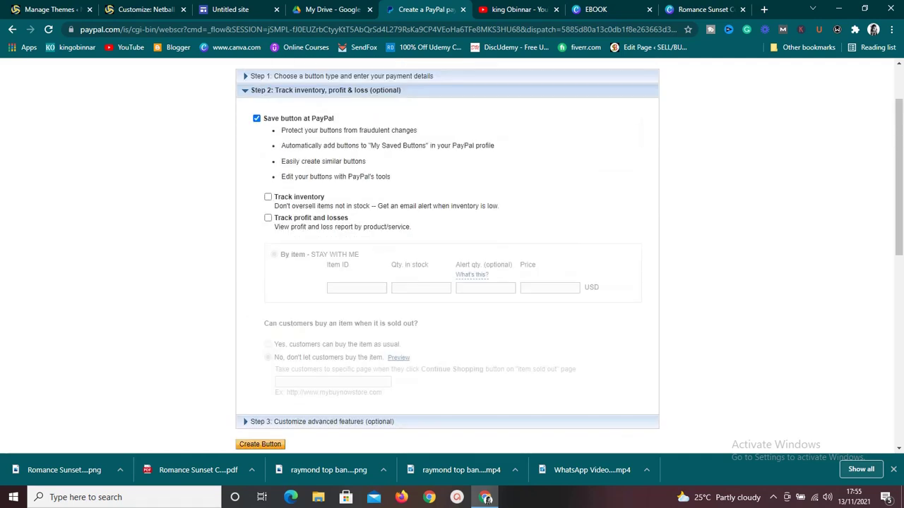
pyautogui.click(327, 421)
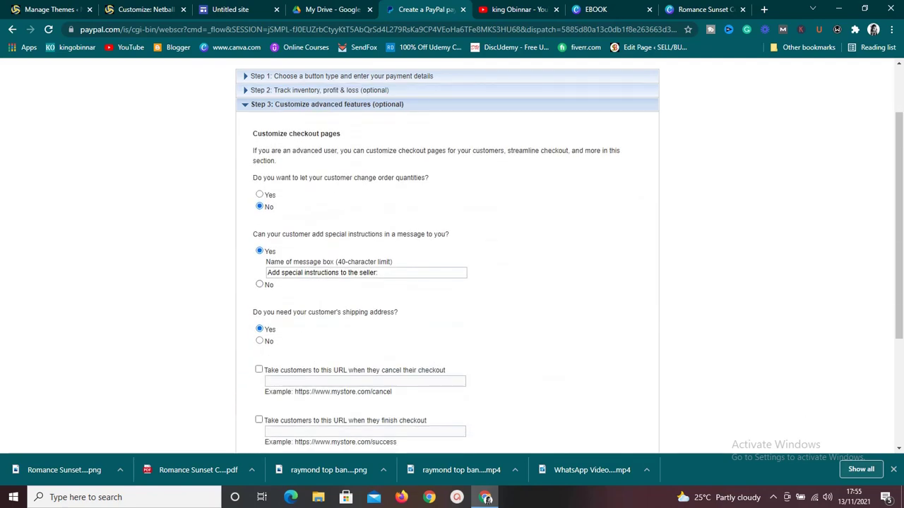
pyautogui.scroll(-1, 447, 254)
pyautogui.scroll(-1, 447, 255)
pyautogui.scroll(1, 447, 254)
pyautogui.scroll(-1, 452, 254)
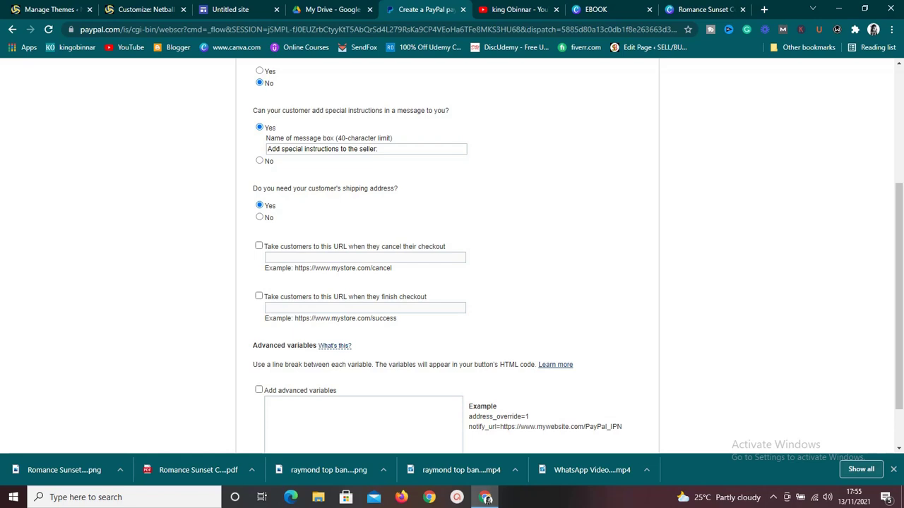
pyautogui.click(258, 296)
pyautogui.click(364, 307)
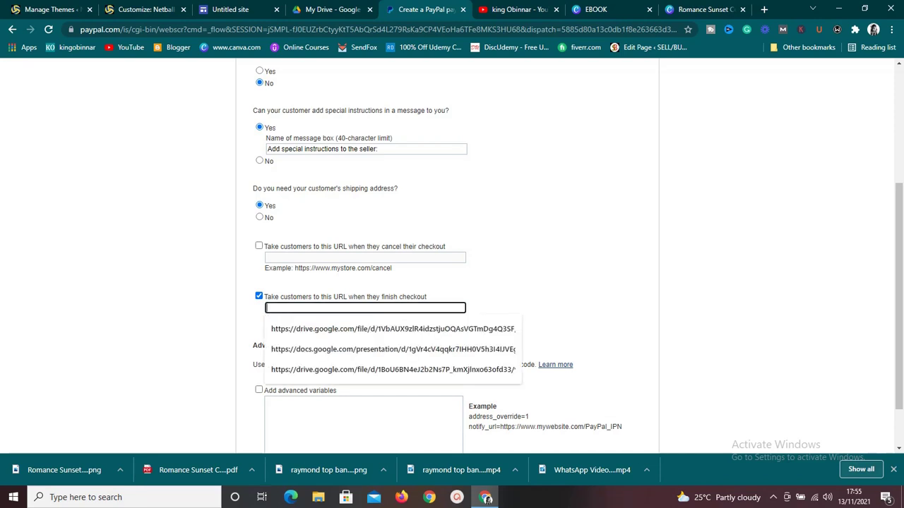
# Switch to Google Drive and open the link sharing settings of the Test docs file, dismissing the sharing hints.
pyautogui.hotkey('ctrl', 'shift', 'Tab')
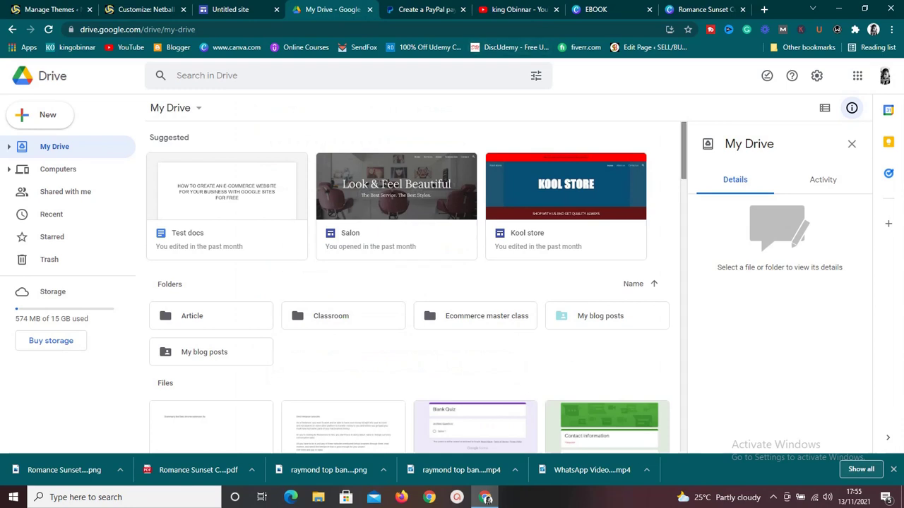
pyautogui.scroll(-3, 428, 305)
pyautogui.scroll(3, 428, 305)
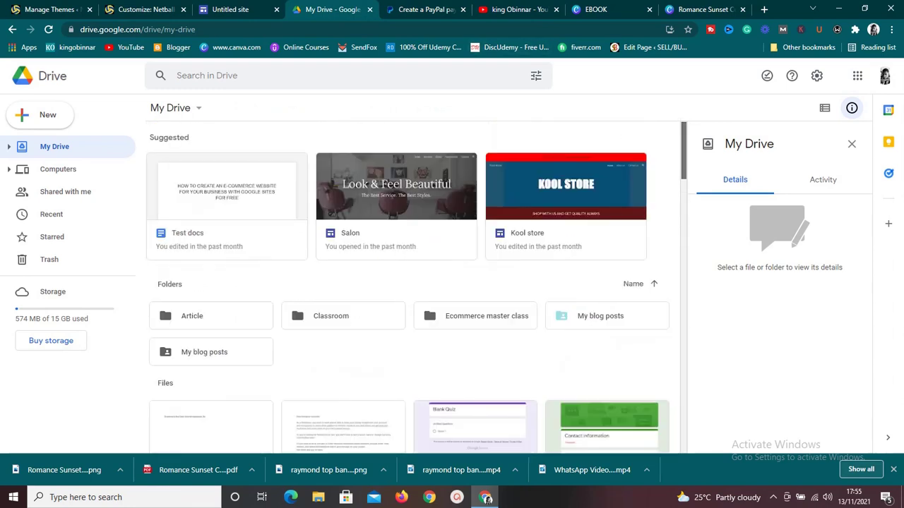
pyautogui.scroll(-3, 428, 305)
pyautogui.scroll(3, 428, 305)
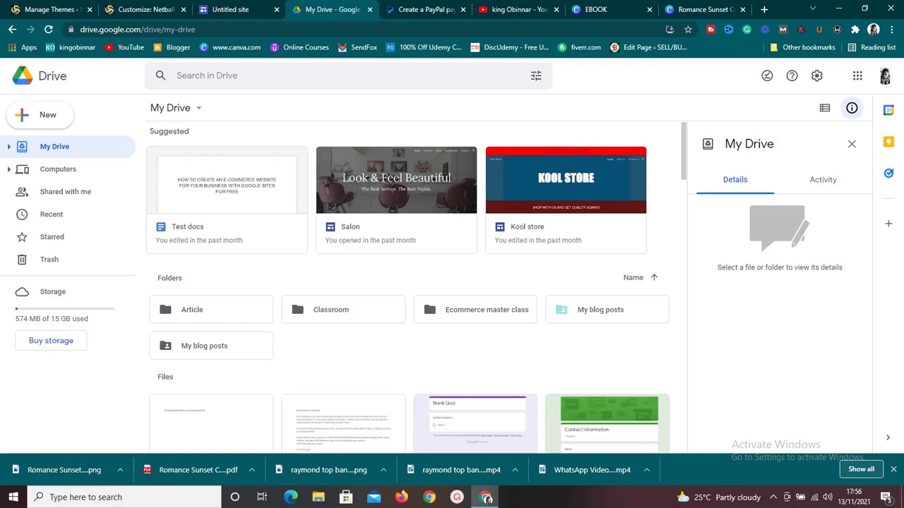
pyautogui.rightClick(264, 151)
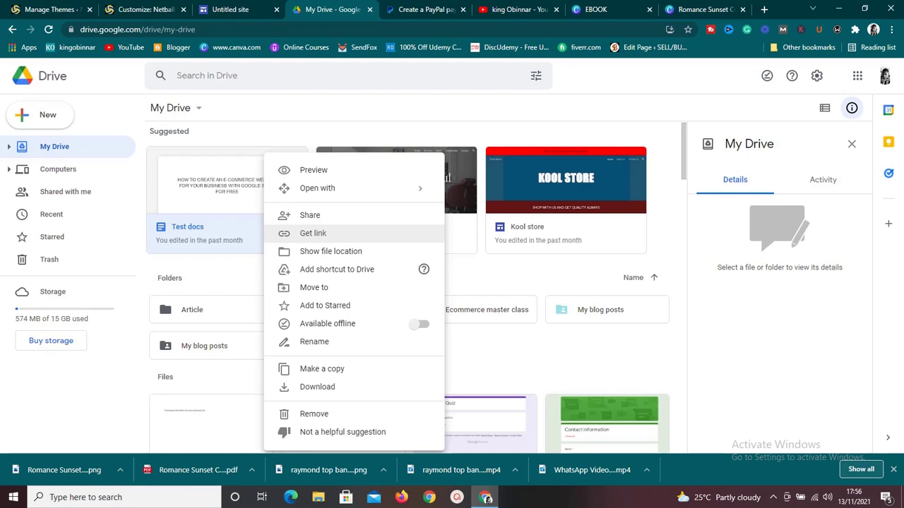
pyautogui.click(313, 233)
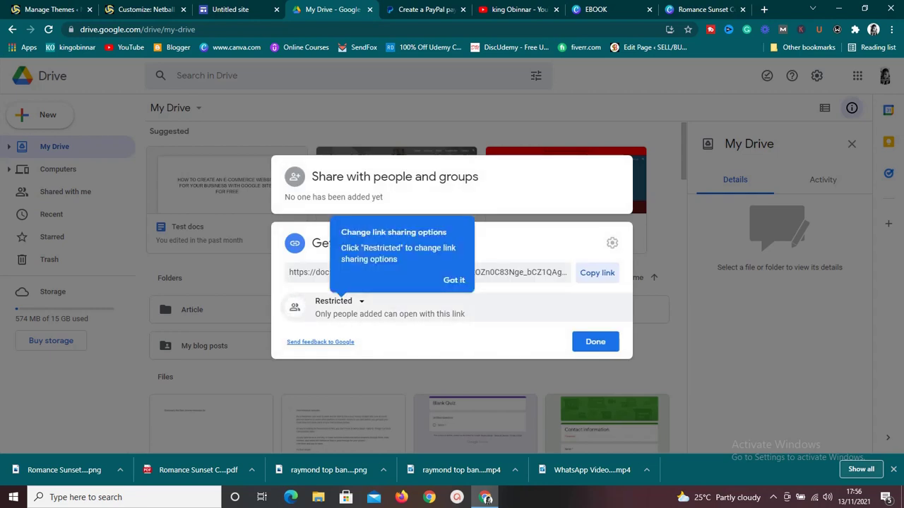
pyautogui.click(454, 279)
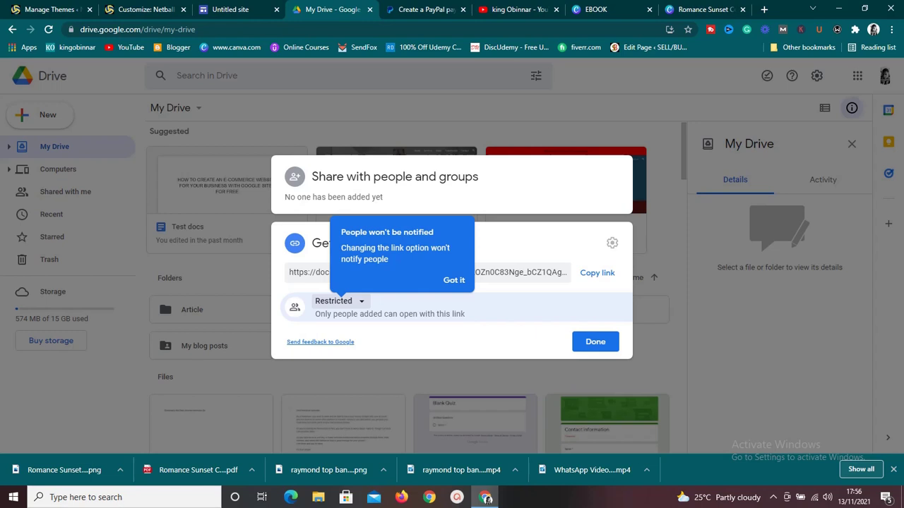
pyautogui.click(454, 279)
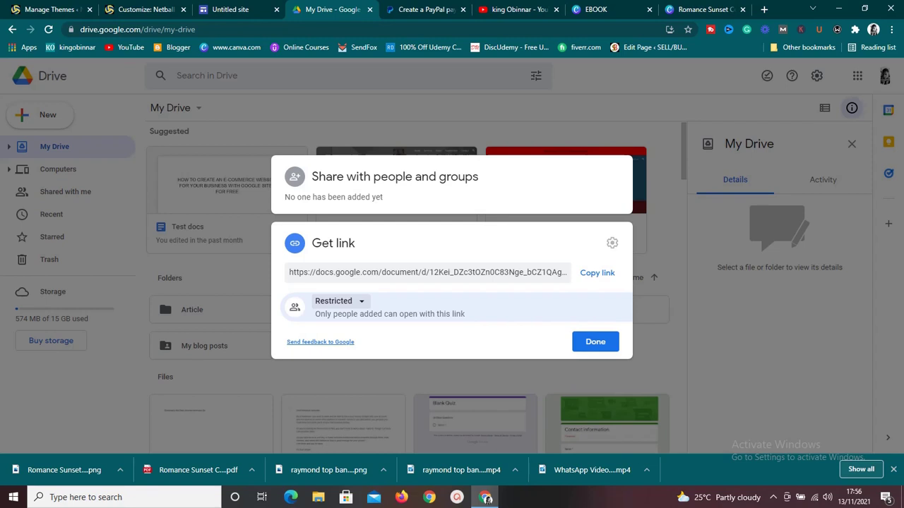
# Set the Test docs link access to "Anyone with the link" and copy the sharing link.
pyautogui.click(338, 301)
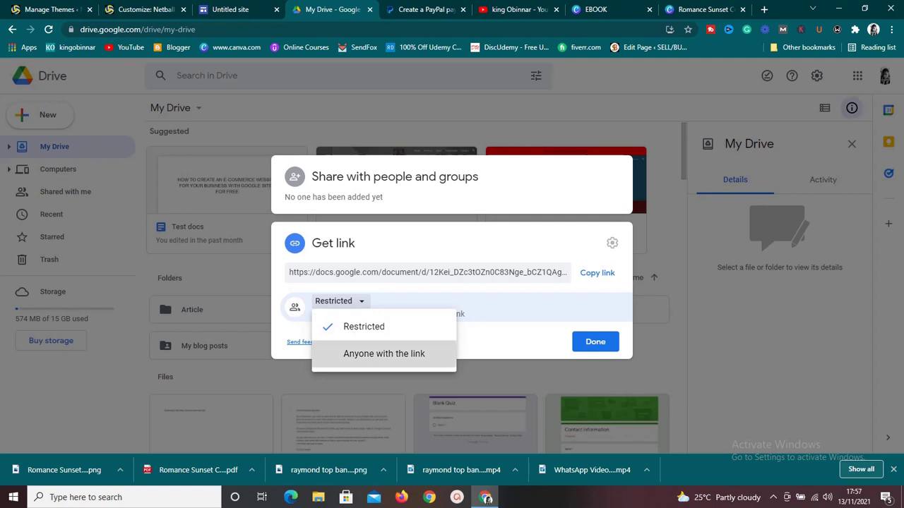
pyautogui.click(383, 353)
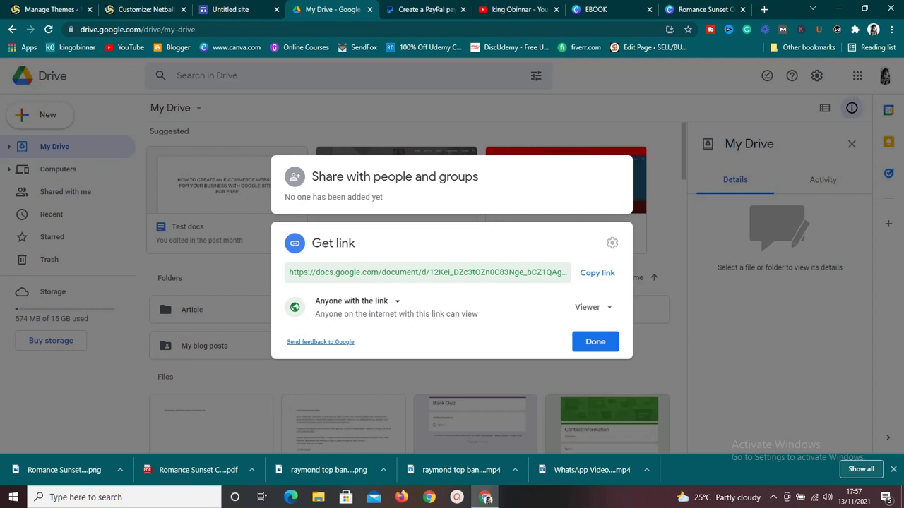
pyautogui.click(597, 272)
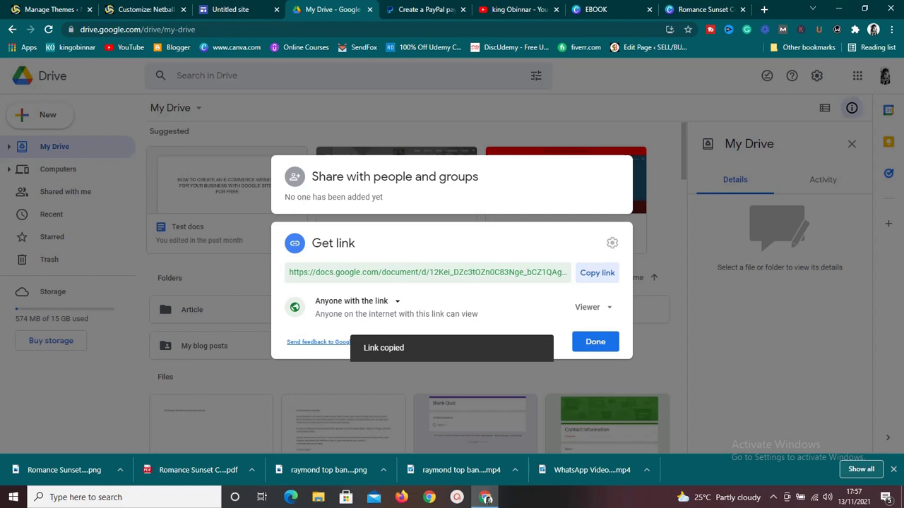
pyautogui.click(595, 343)
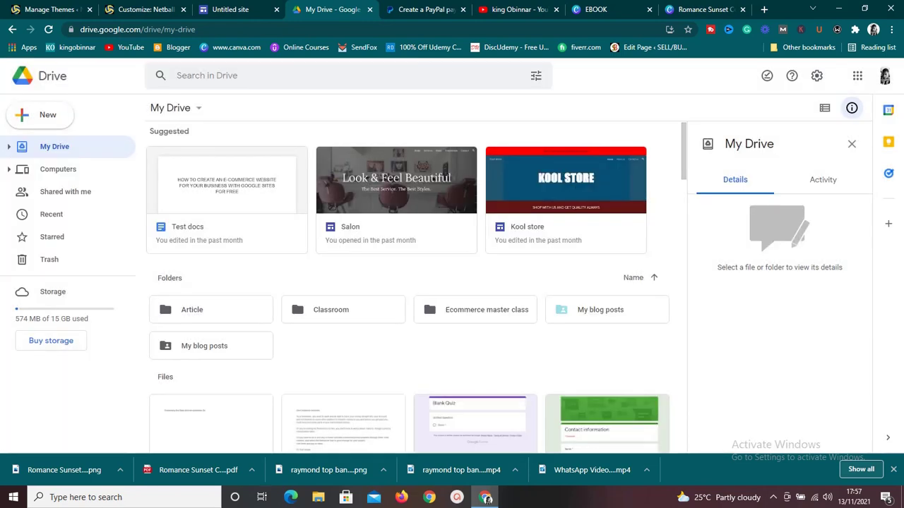
# Return to the PayPal button form, paste the Test docs link as the finish-checkout URL and create the button.
pyautogui.hotkey('ctrl', 'Tab')
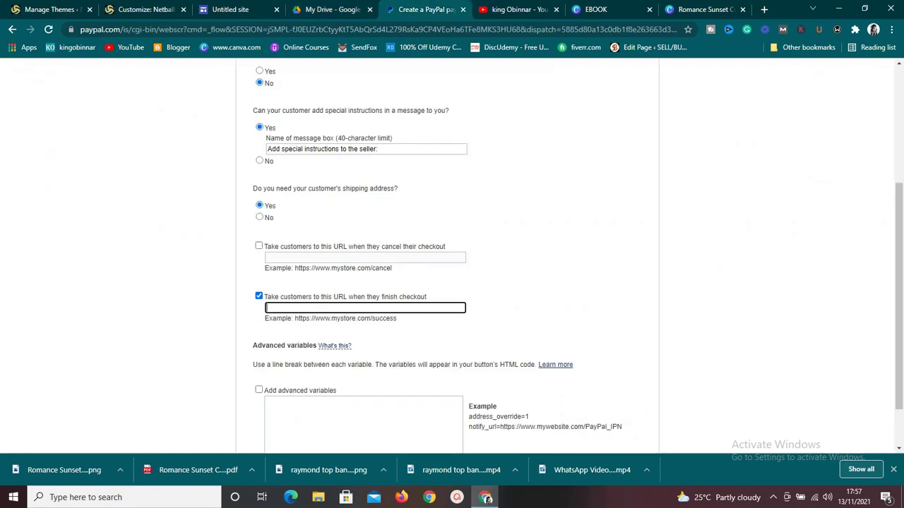
pyautogui.hotkey('ctrl', 'v')
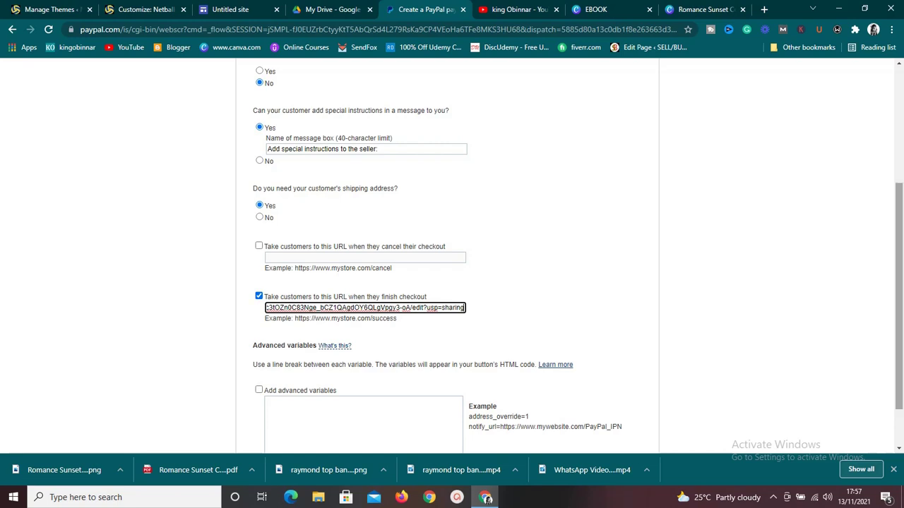
pyautogui.scroll(-2, 451, 254)
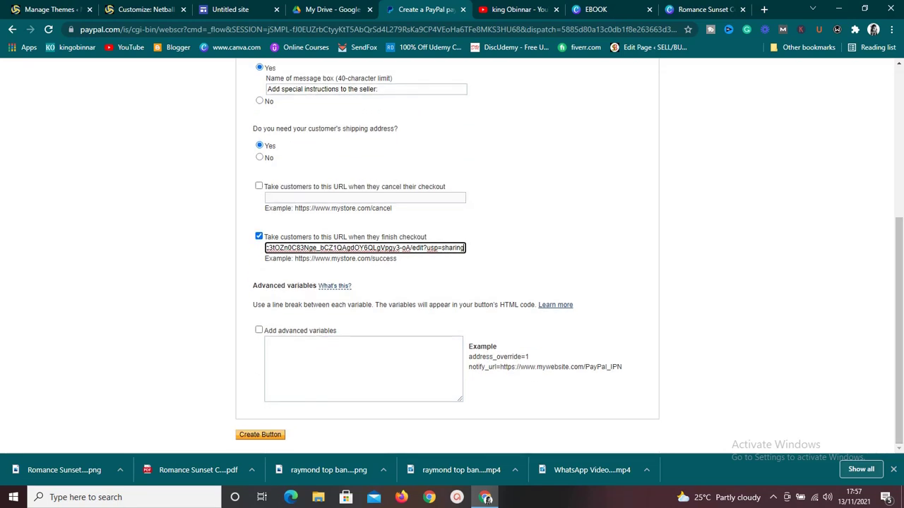
pyautogui.click(260, 434)
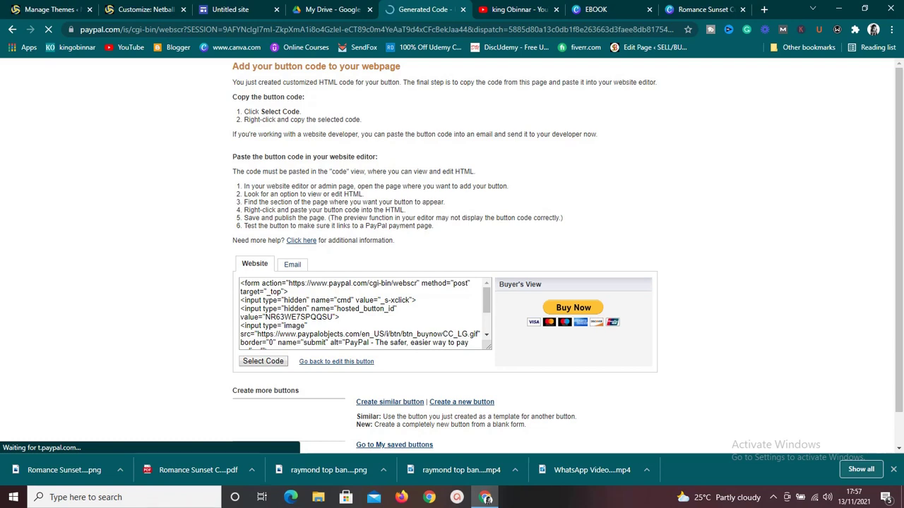
# Copy the email version of the payment button's link and switch back to the Google Sites editor.
pyautogui.click(292, 264)
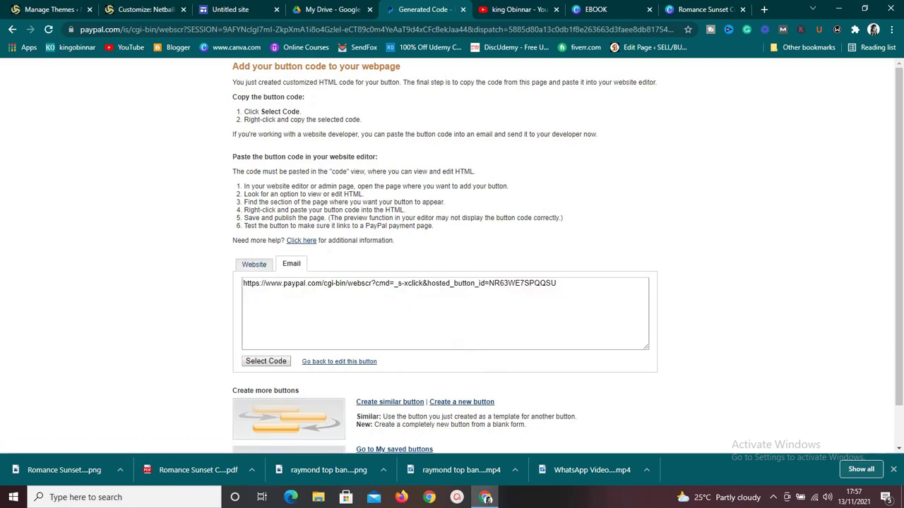
pyautogui.click(445, 314)
pyautogui.hotkey('ctrl', 'a')
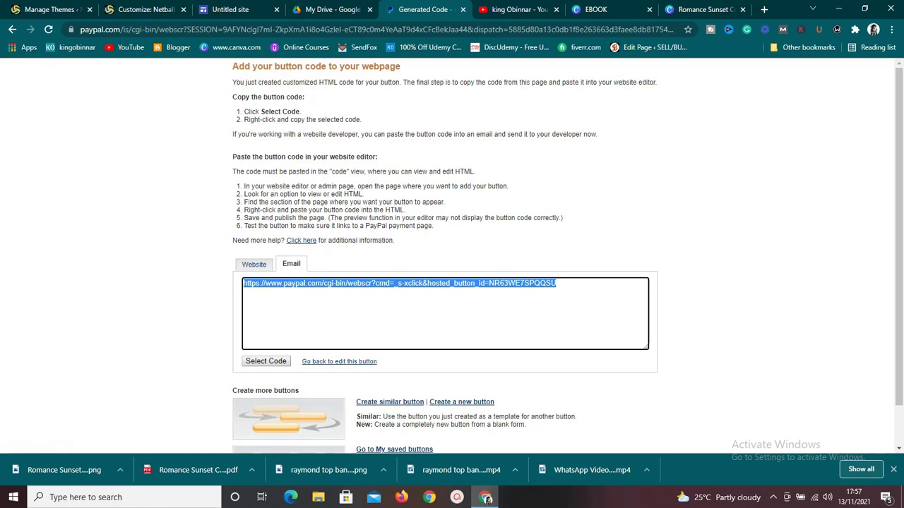
pyautogui.hotkey('ctrl', 'shift', 'Tab')
pyautogui.hotkey('ctrl', 'shift', 'Tab')
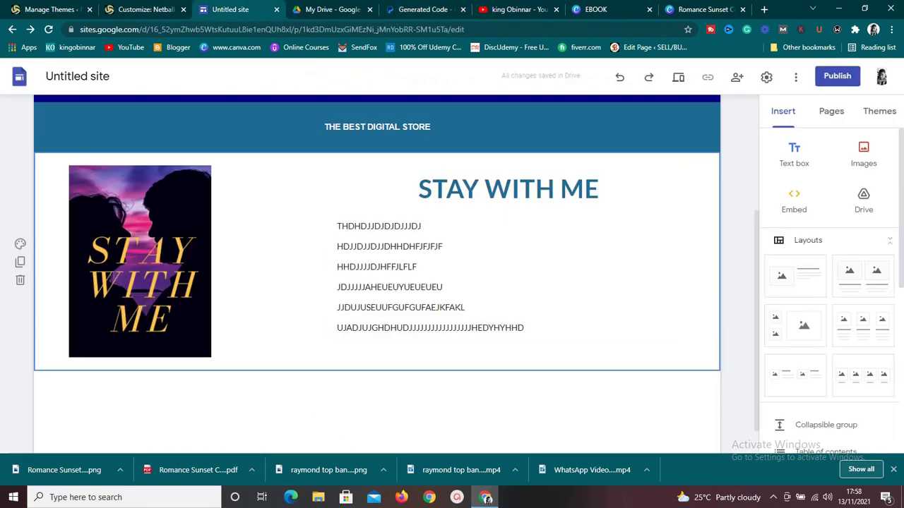
# Insert a button named Buy Now on the page, linked to the copied PayPal payment URL.
pyautogui.scroll(-3, 830, 289)
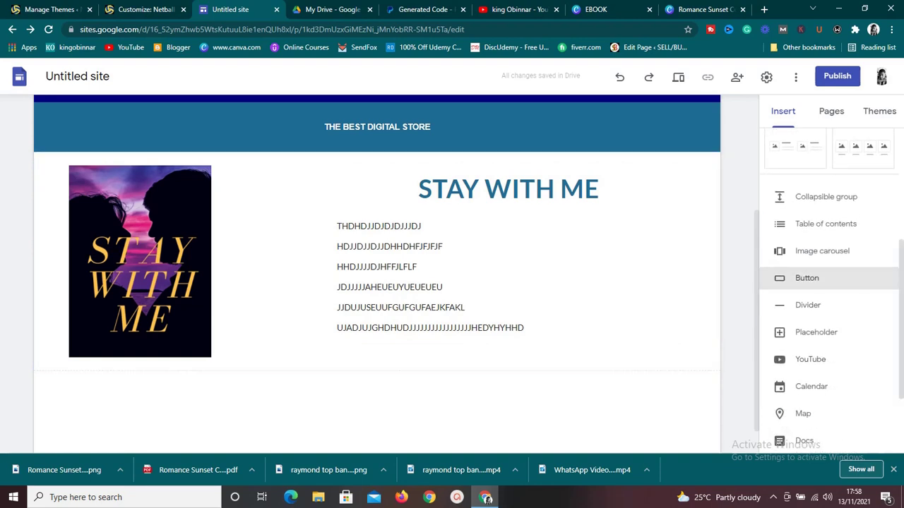
pyautogui.click(806, 279)
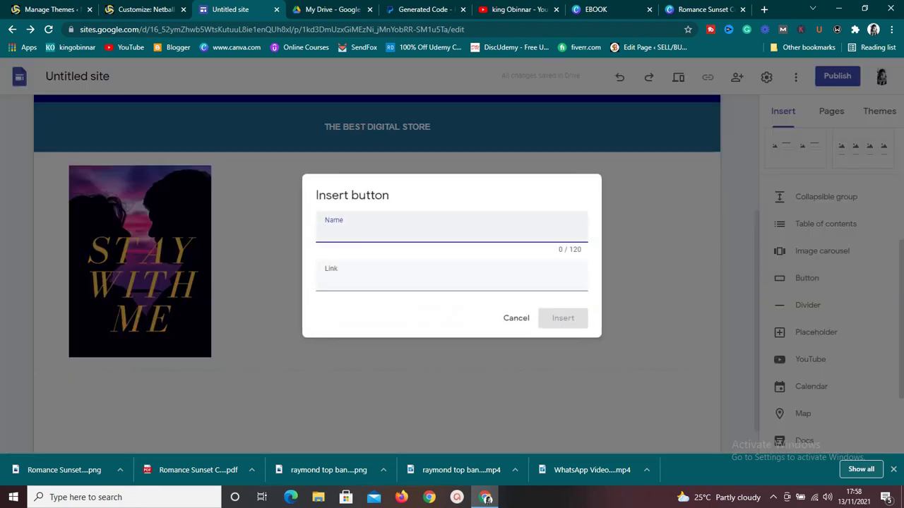
pyautogui.write('Buy Now')
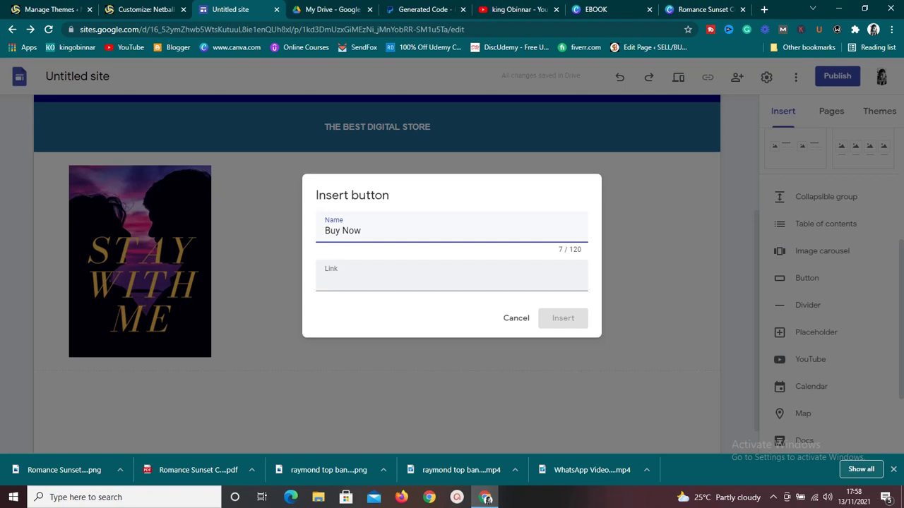
pyautogui.click(452, 280)
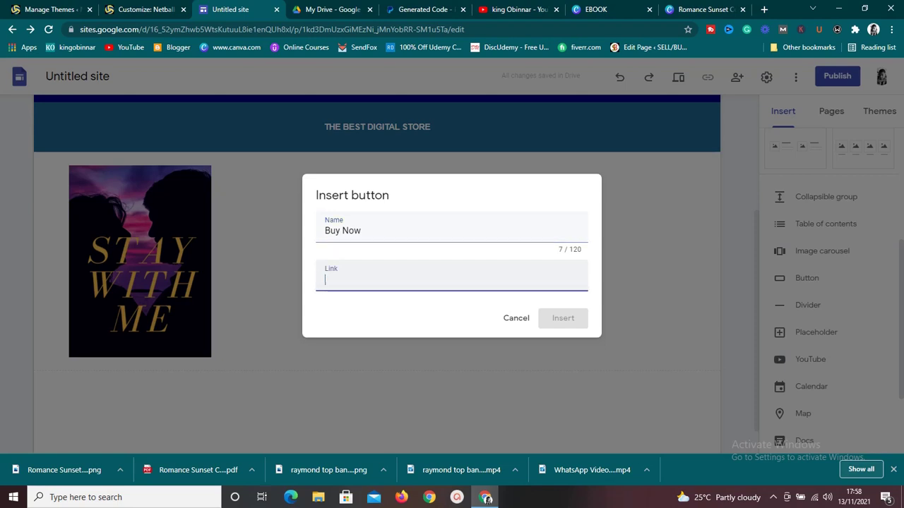
pyautogui.write('https://www.paypal.com/cgi-bin/webscr?cmd=_s-xclick&hosted_button_id=MN3WE7SPQ2DL')
pyautogui.press('Return')
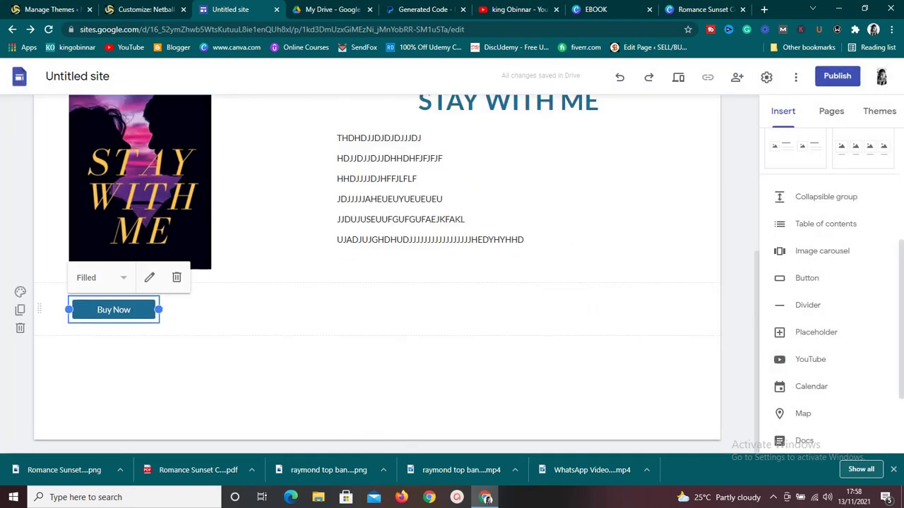
# Move the Buy Now button into the ebook section, directly beneath the STAY WITH ME description text.
pyautogui.moveTo(114, 309); pyautogui.dragTo(381, 292)
pyautogui.click(113, 309)
pyautogui.moveTo(114, 309); pyautogui.dragTo(368, 256)
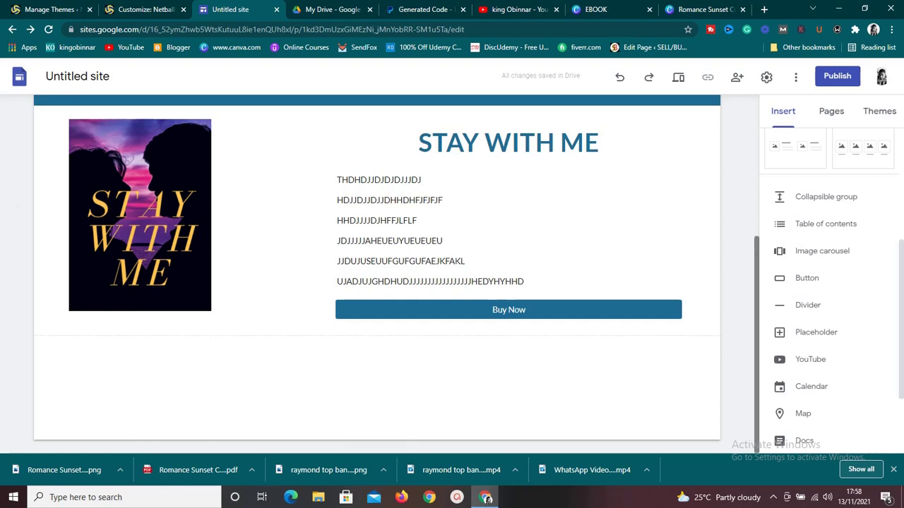
# Preview the site and test the Buy Now button through to PayPal's debit or credit card payment form.
pyautogui.scroll(3, 377, 268)
pyautogui.scroll(-3, 377, 268)
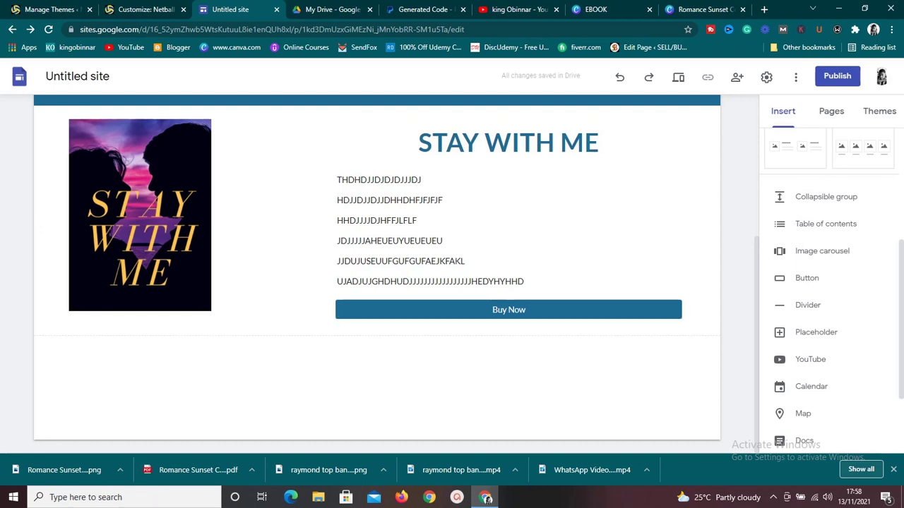
pyautogui.scroll(1, 377, 276)
pyautogui.scroll(-1, 377, 276)
pyautogui.click(677, 77)
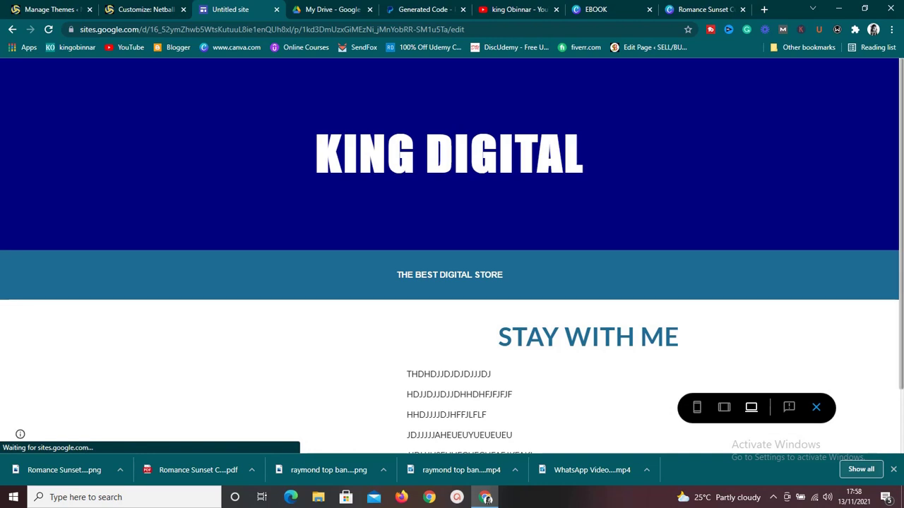
pyautogui.scroll(-1, 451, 283)
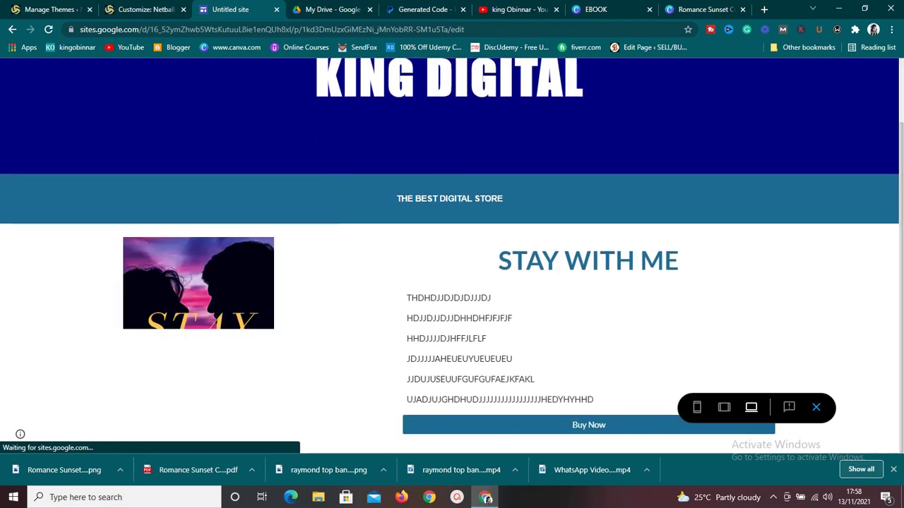
pyautogui.click(589, 425)
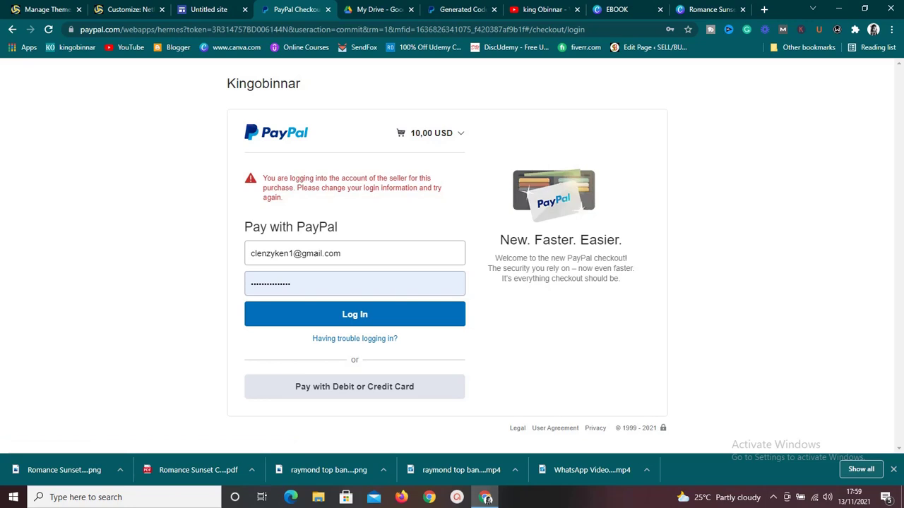
pyautogui.click(354, 386)
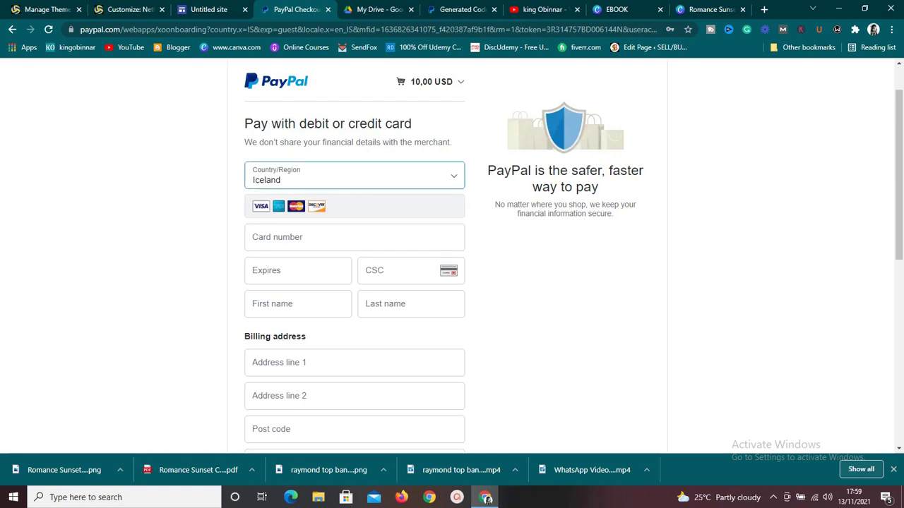
# Return to the site preview, check the whole page in the phone layout and exit the preview.
pyautogui.hotkey('ctrl', 'shift', 'Tab')
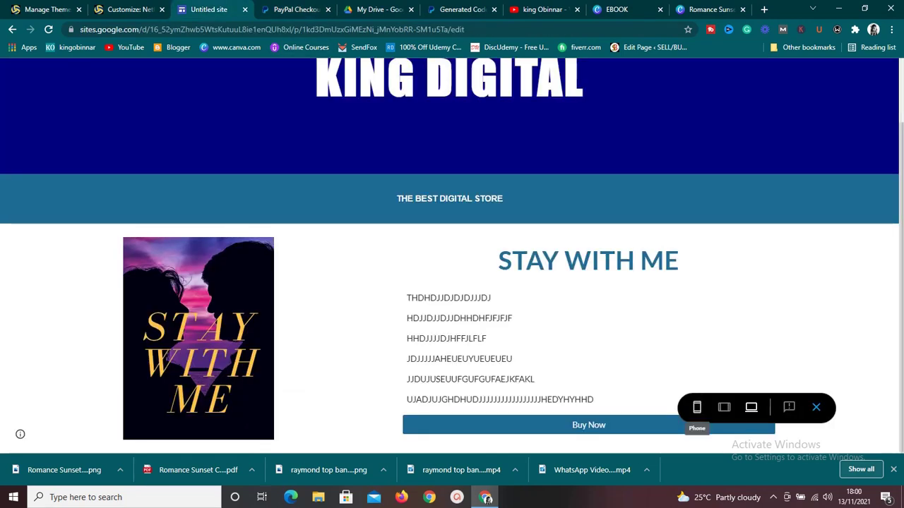
pyautogui.click(696, 407)
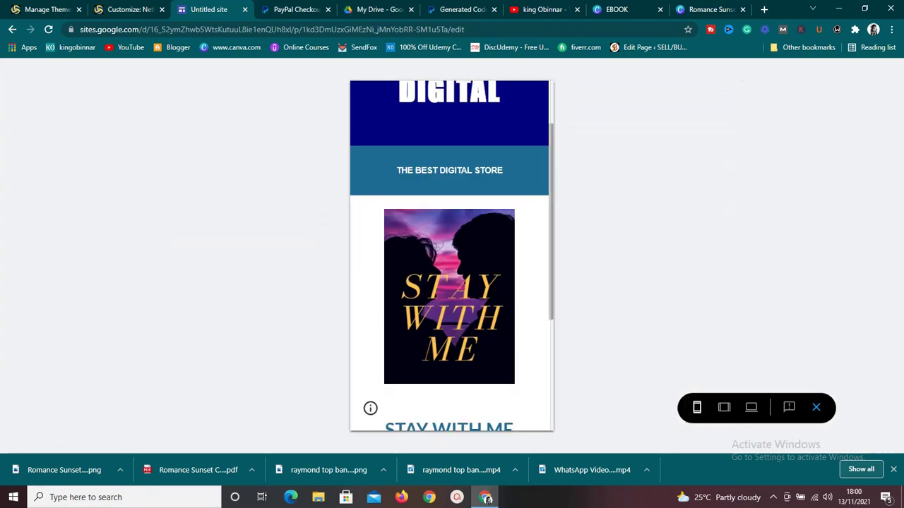
pyautogui.scroll(-3, 452, 255)
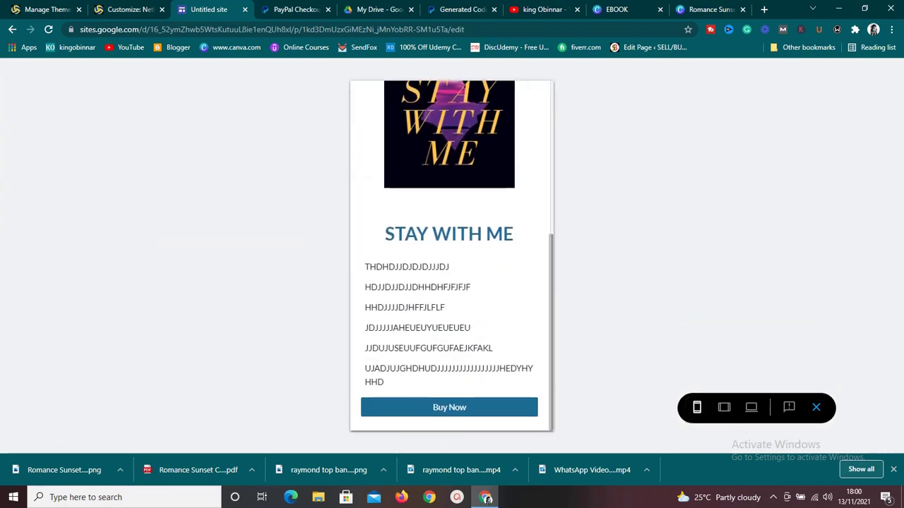
pyautogui.scroll(5, 452, 255)
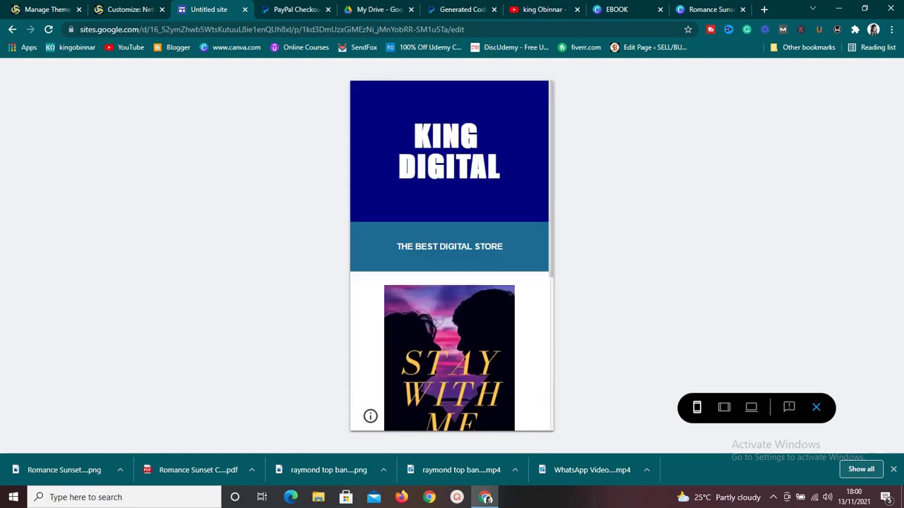
pyautogui.click(816, 408)
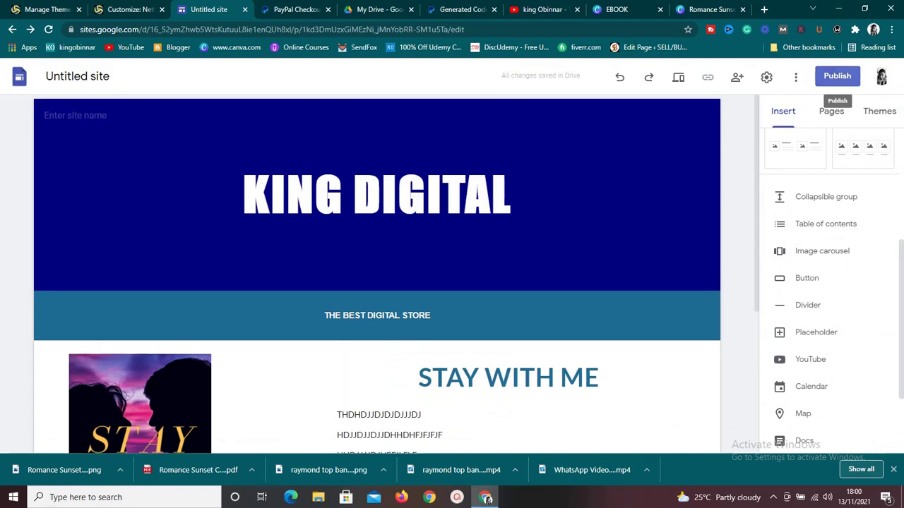
# Start publishing the site with the web address hhdhhdhh and cancel the publishing.
pyautogui.click(836, 75)
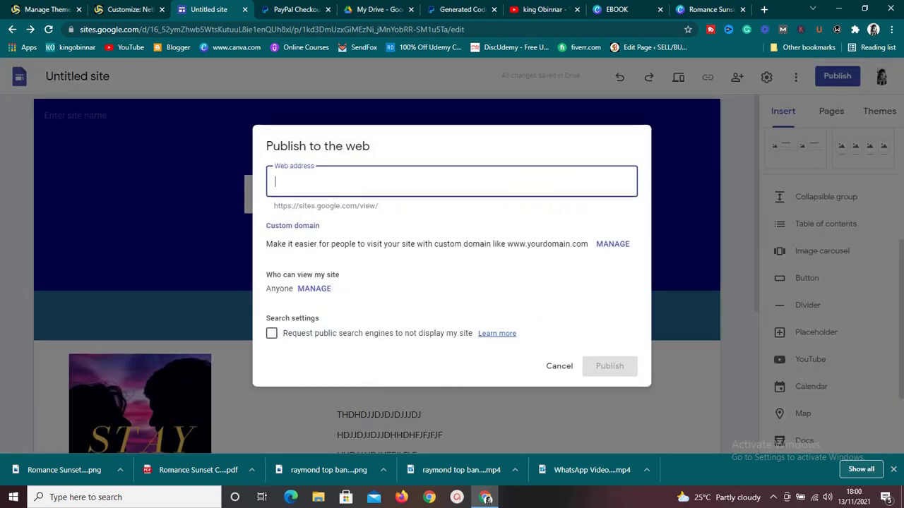
pyautogui.write('hhdhhdhh')
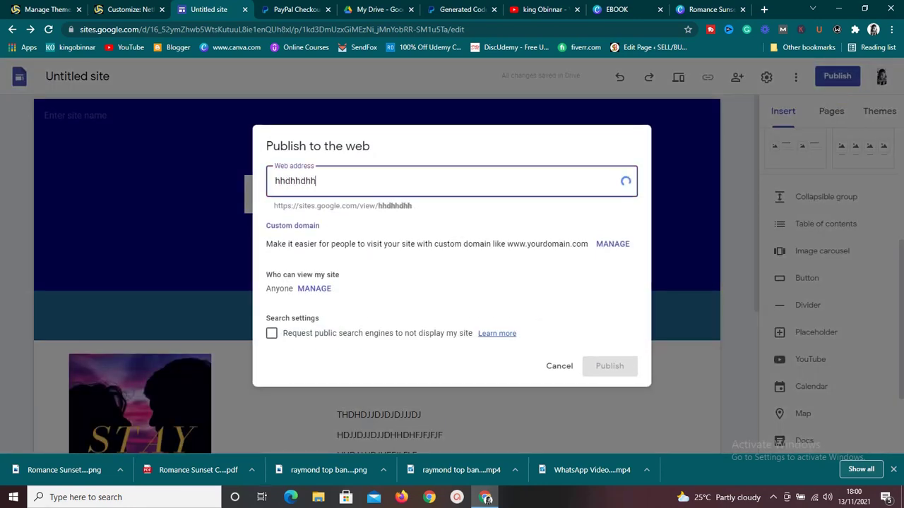
pyautogui.doubleClick(395, 205)
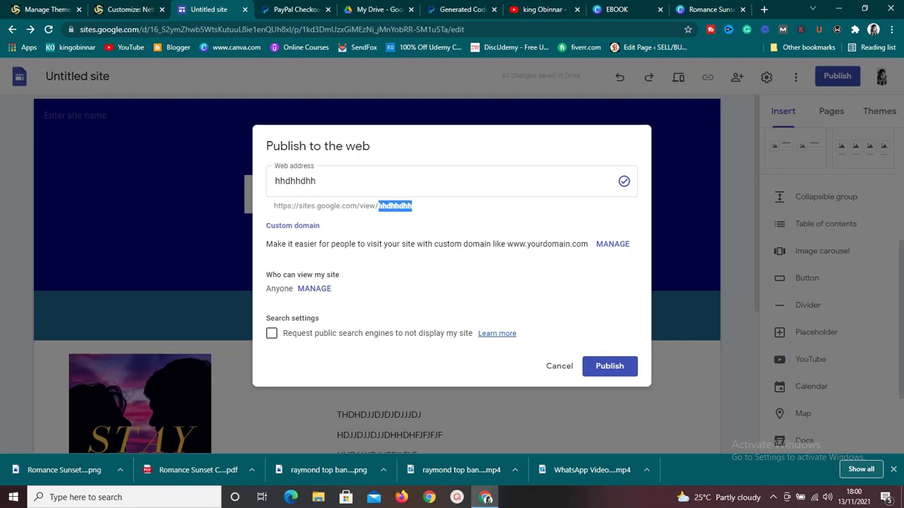
pyautogui.click(540, 9)
pyautogui.press('Escape')
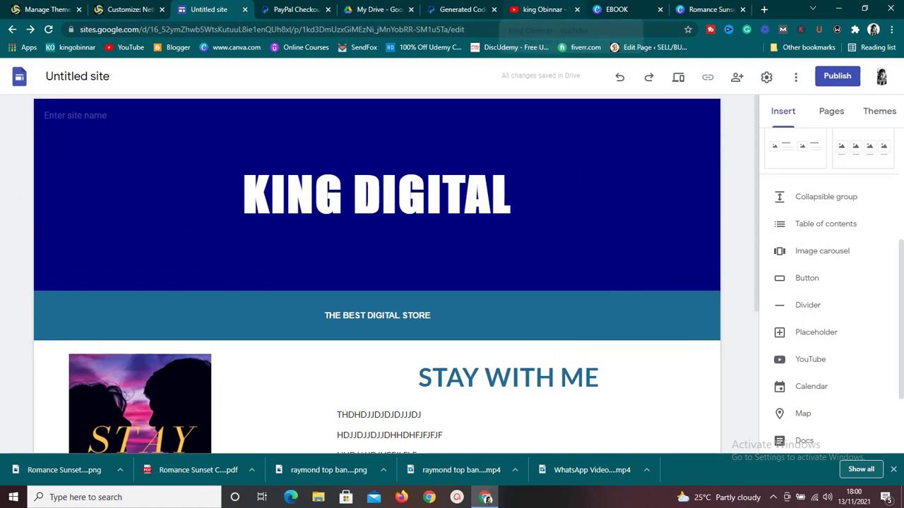
# Switch to the YouTube channel page, look over its uploaded videos and return to the Google Sites editor.
pyautogui.click(542, 10)
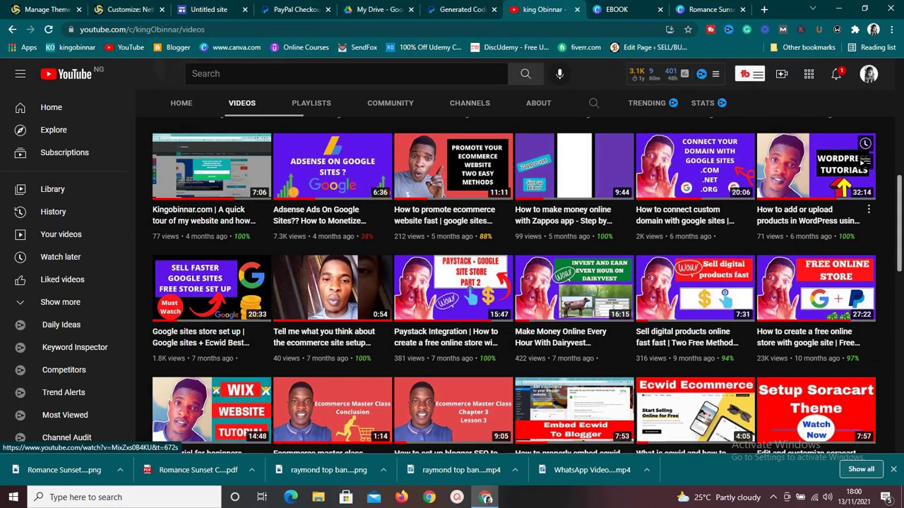
pyautogui.scroll(6, 513, 283)
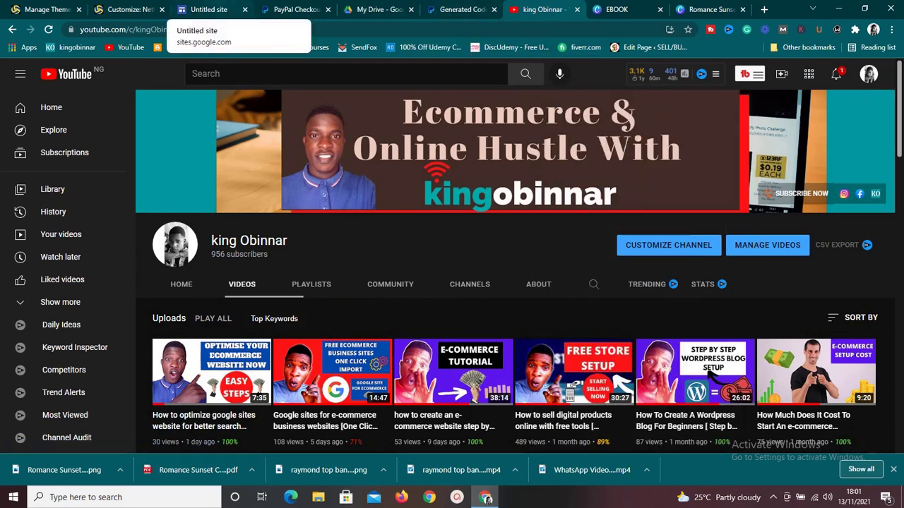
pyautogui.click(205, 10)
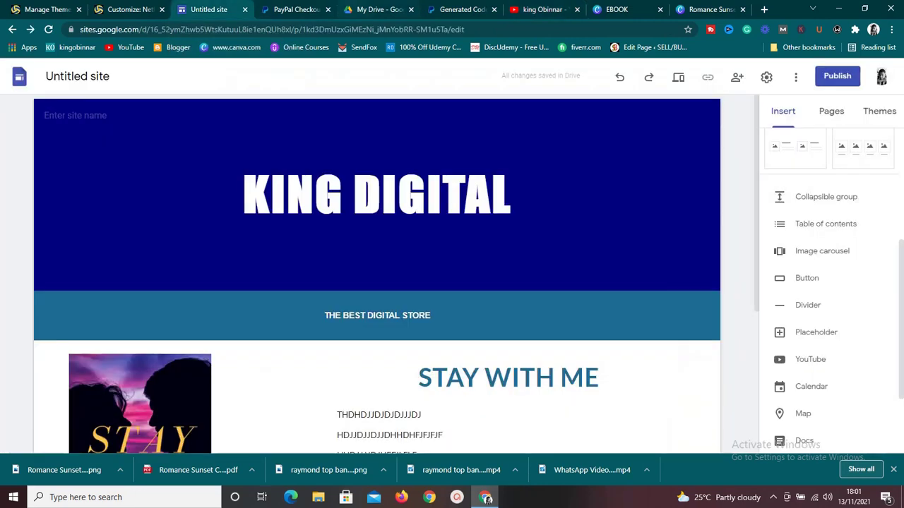
pyautogui.click(374, 9)
pyautogui.click(293, 5)
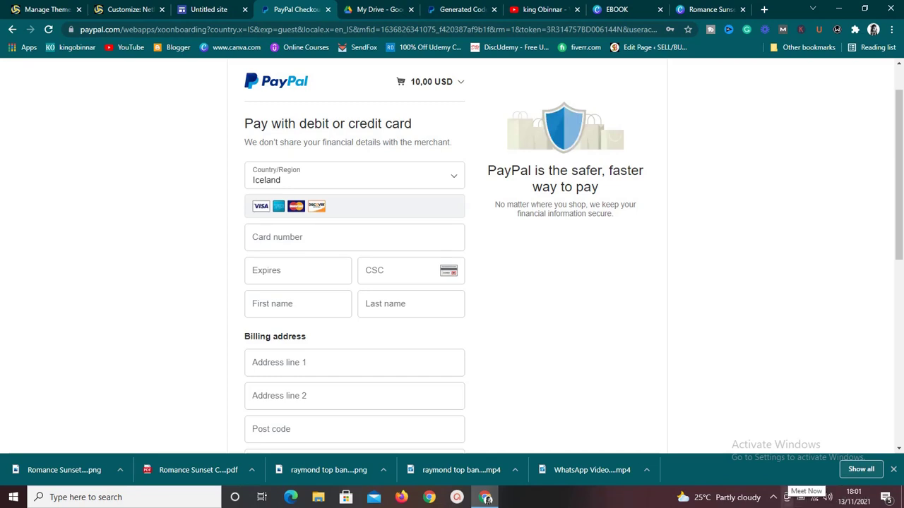
pyautogui.click(787, 497)
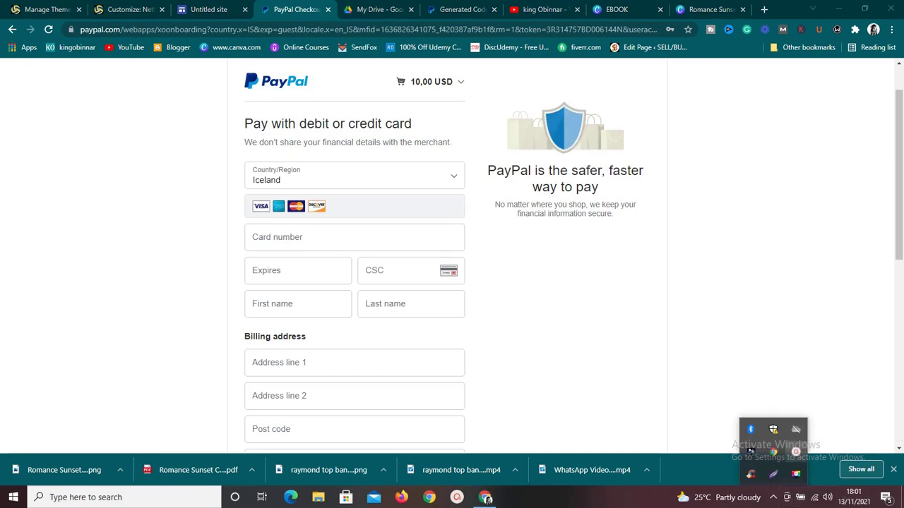
pyautogui.click(749, 450)
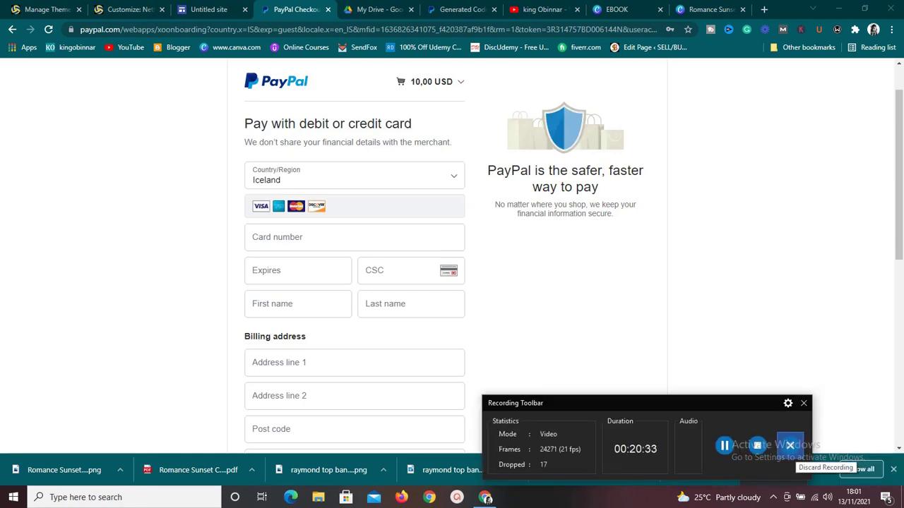